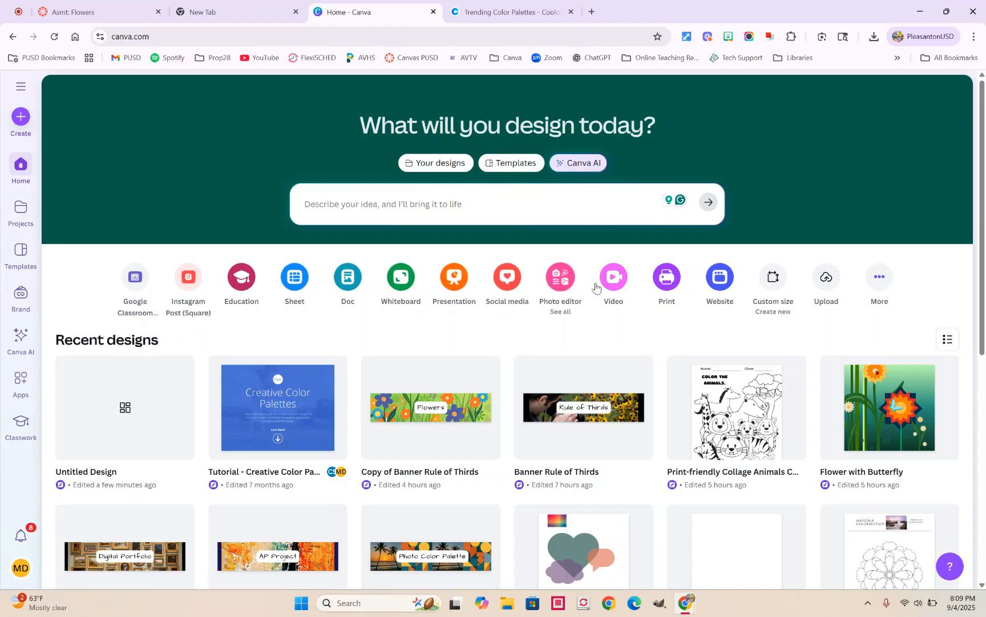
Create a new blank custom-size design measuring 10 × 10 in.
left_click(773, 278)
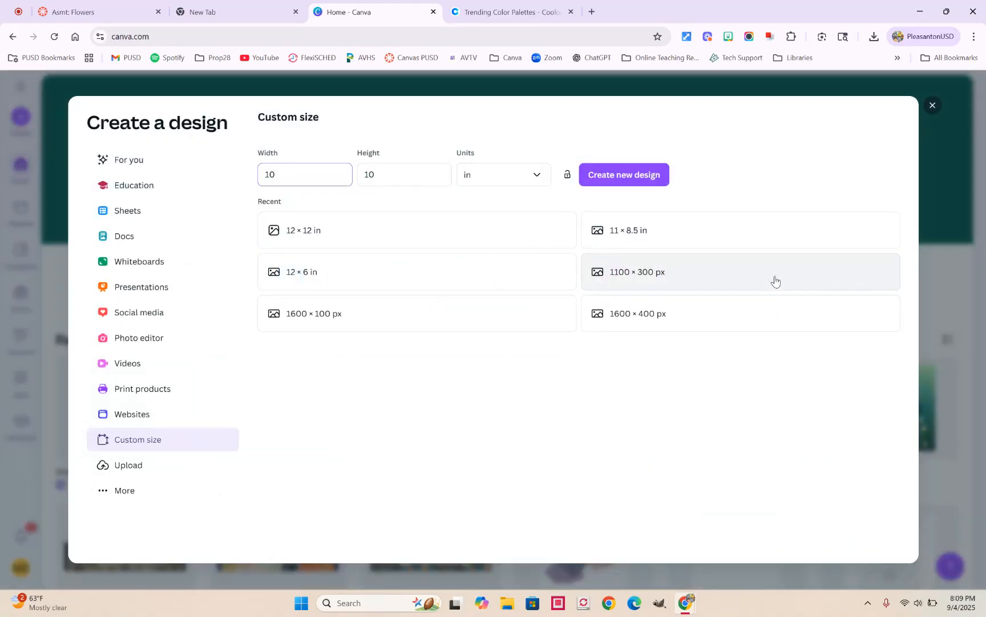
left_click(537, 177)
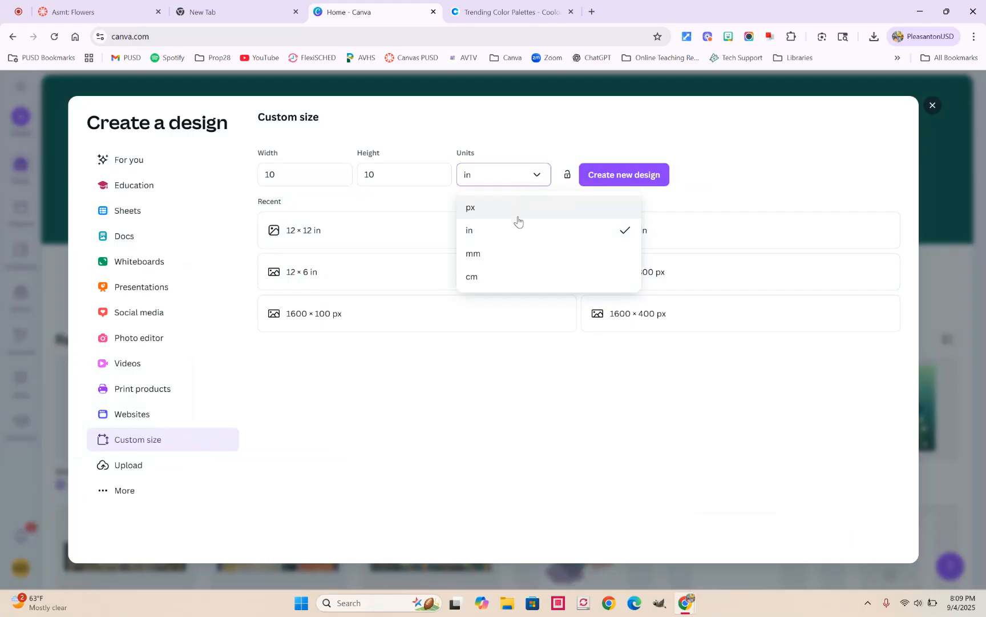
left_click(517, 234)
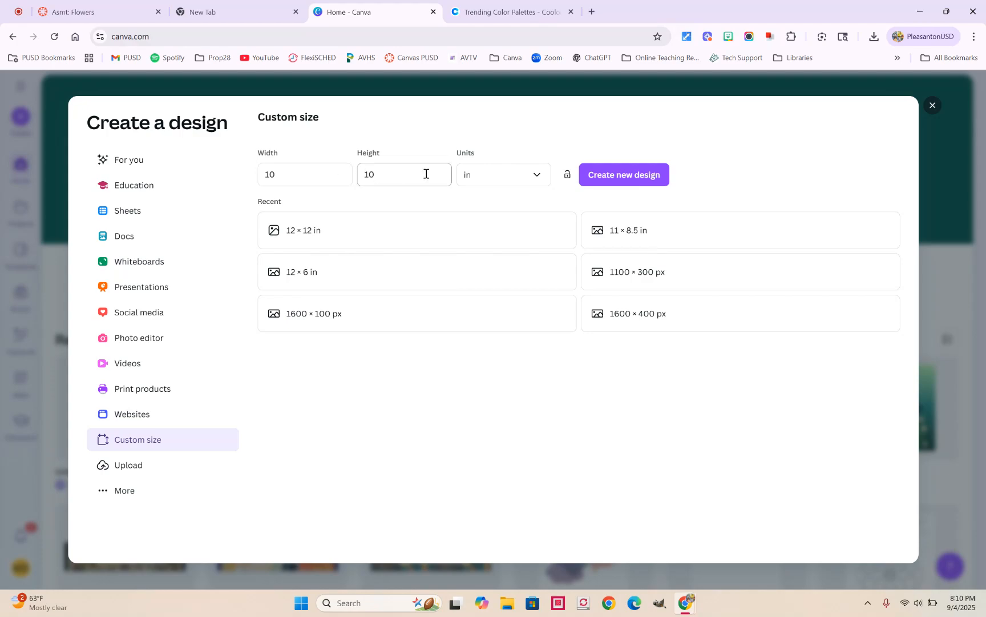
left_click(612, 173)
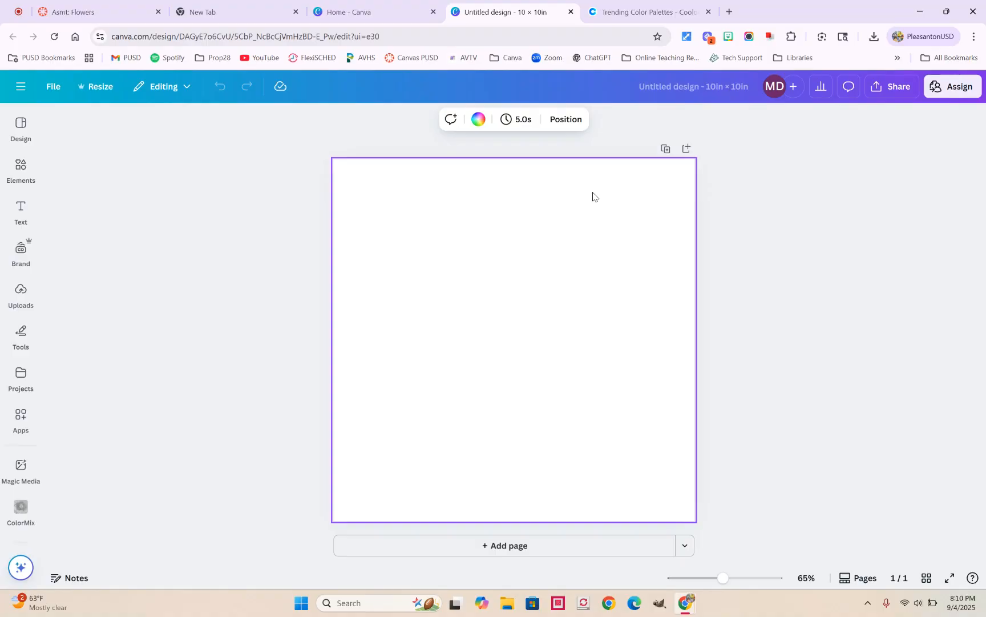
Paste the copied five-colour palette image onto the page and position it near the page's upper-right corner.
key("ctrl+v")
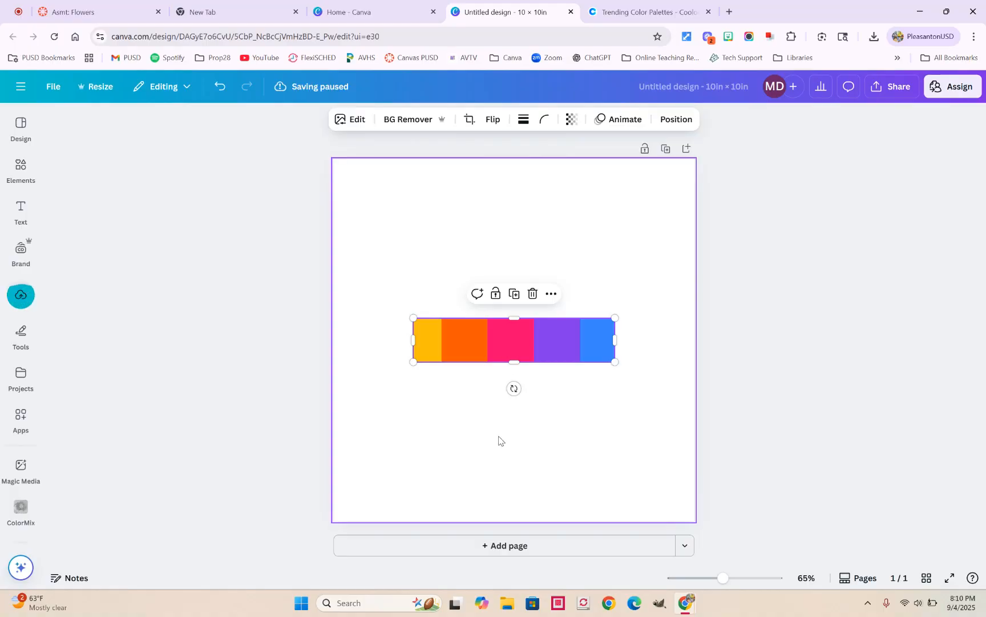
left_click_drag(504, 337, 560, 192)
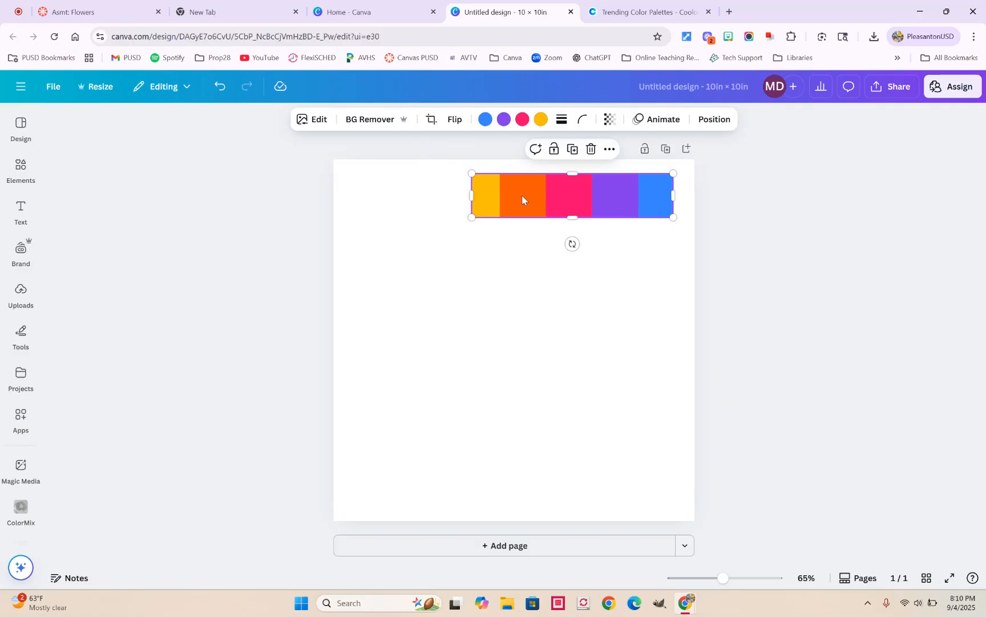
left_click_drag(520, 194, 523, 191)
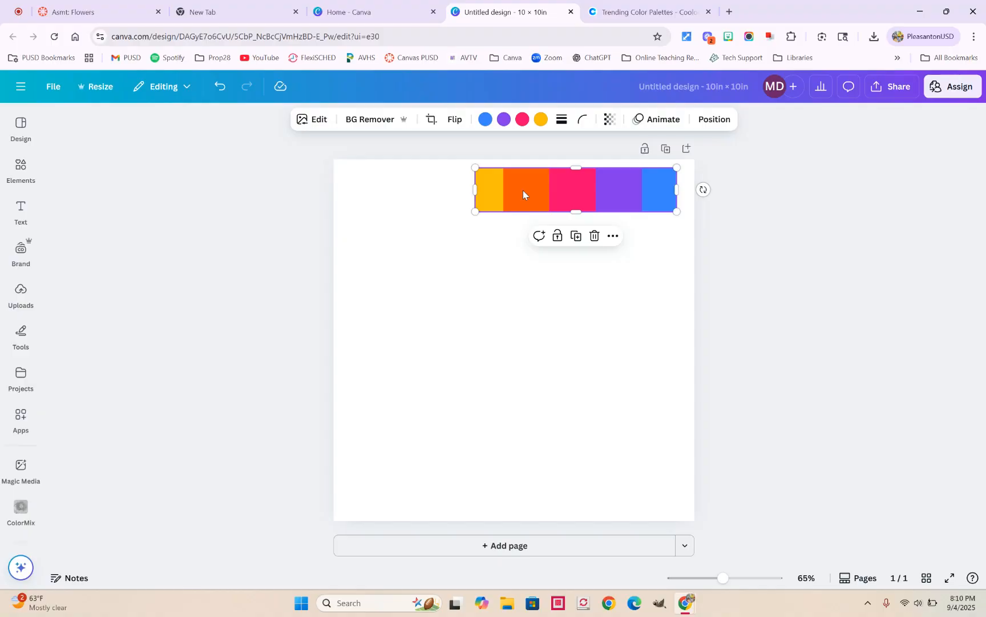
left_click(384, 220)
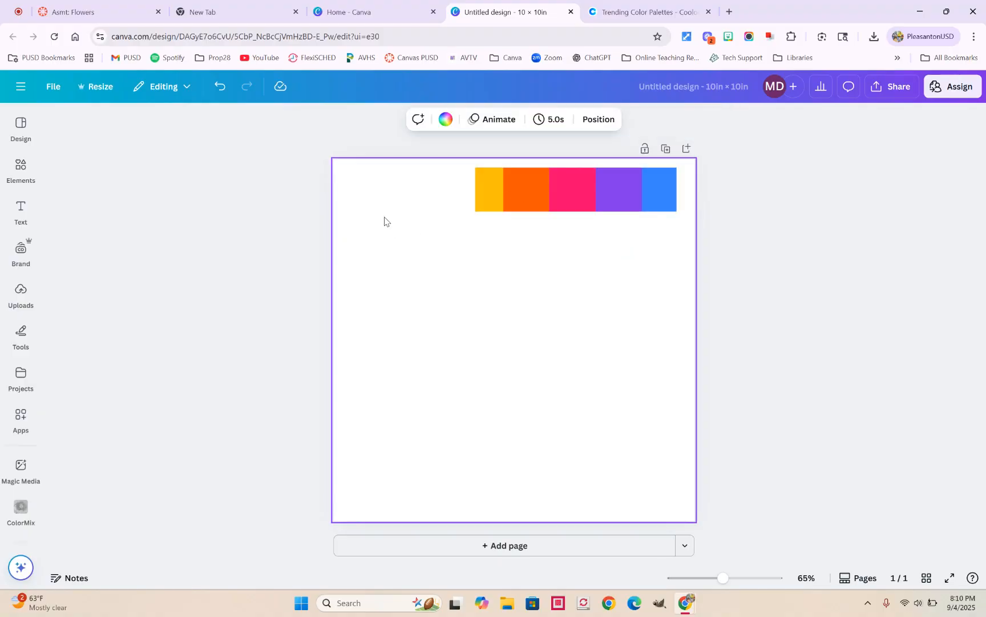
Set the page background to the diagonal green, cyan and blue preset gradient from the full set of default gradients.
left_click(22, 170)
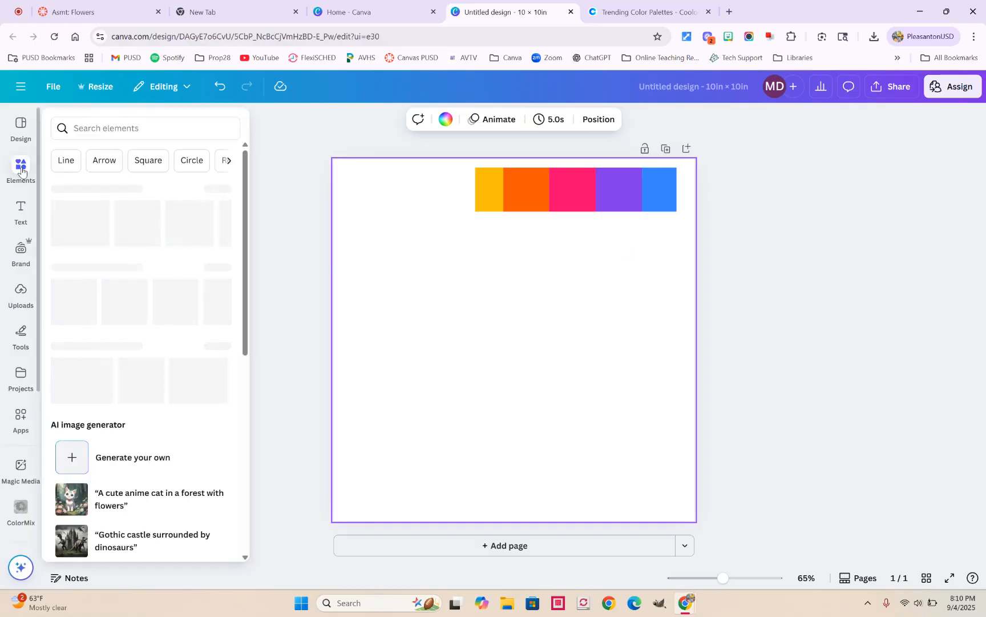
left_click(447, 120)
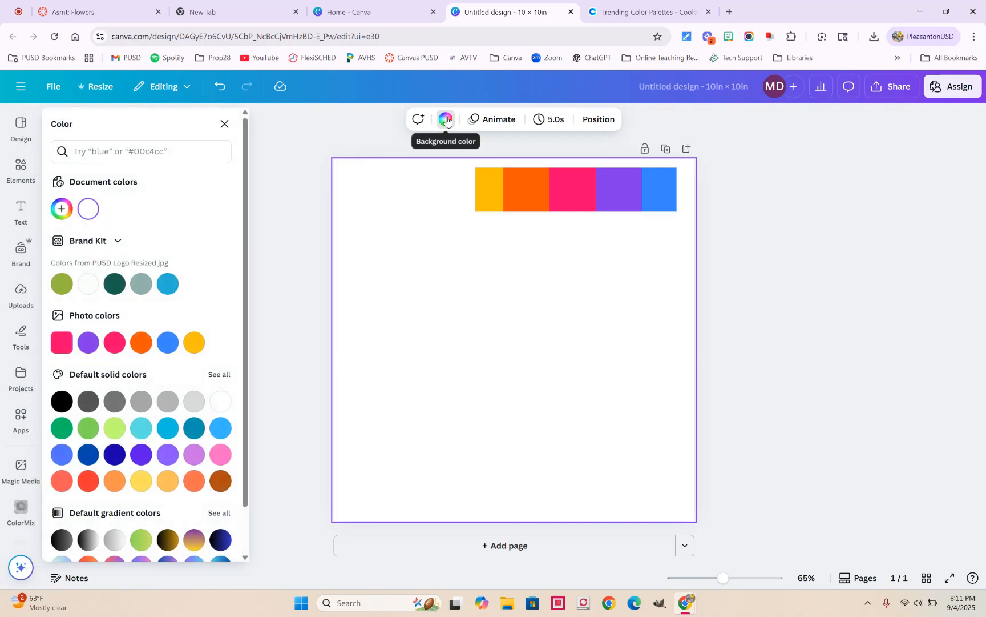
left_click_drag(246, 258, 255, 336)
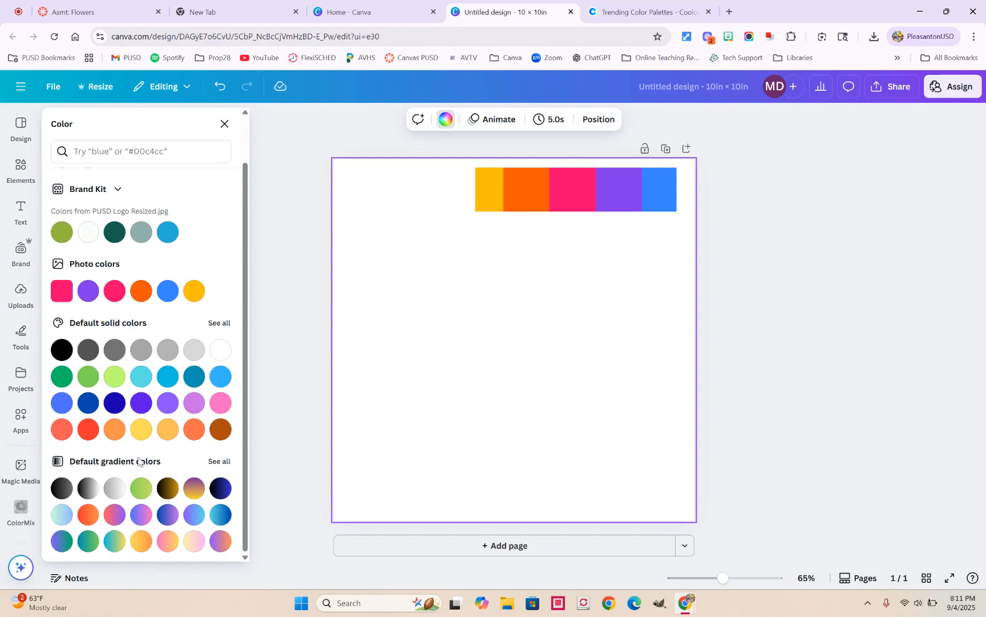
left_click(216, 467)
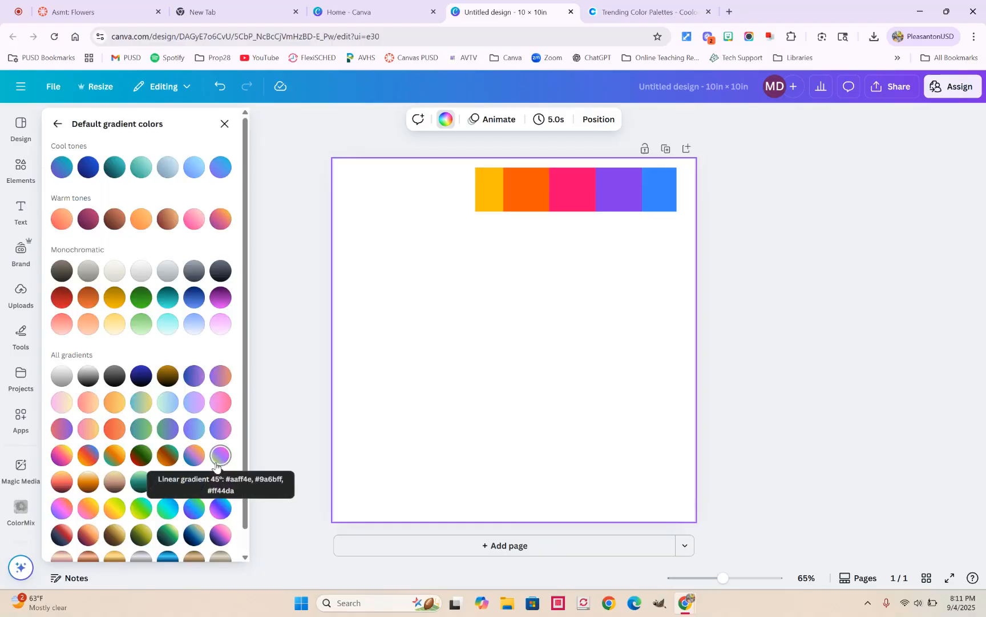
scroll(140, 405, "down", 2)
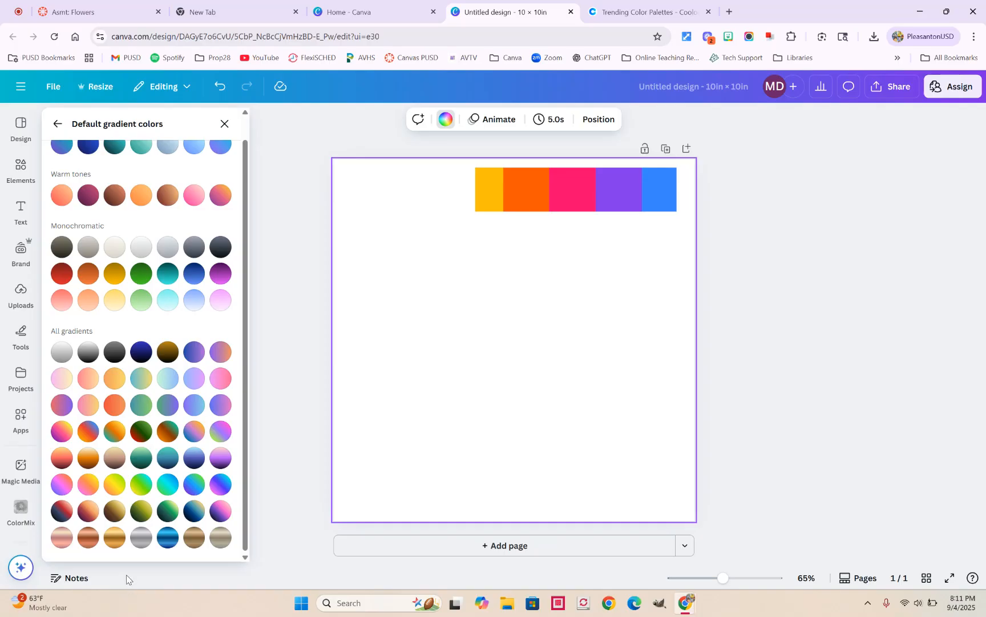
left_click(139, 485)
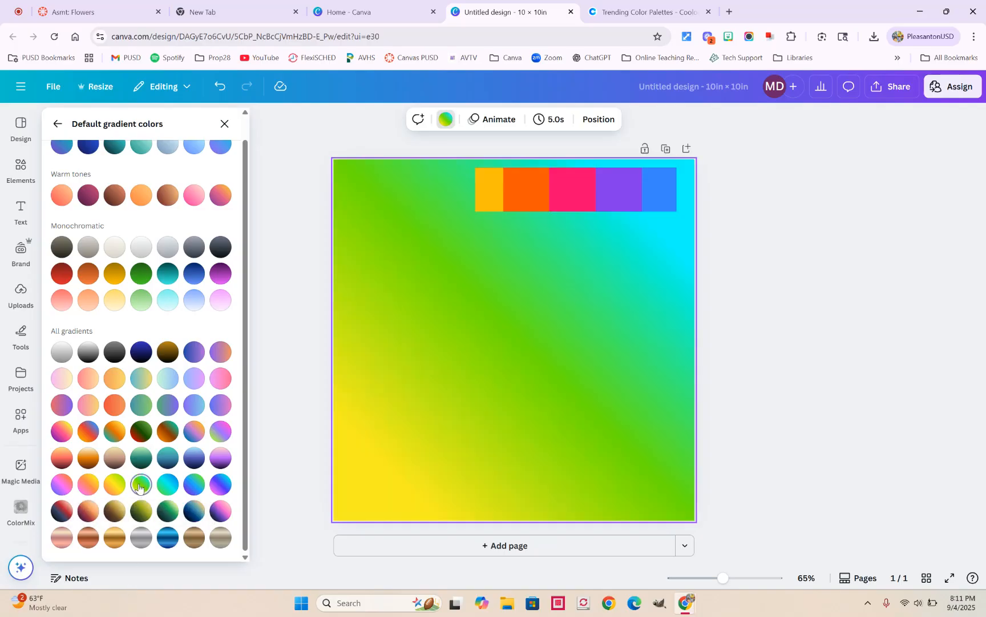
left_click(163, 485)
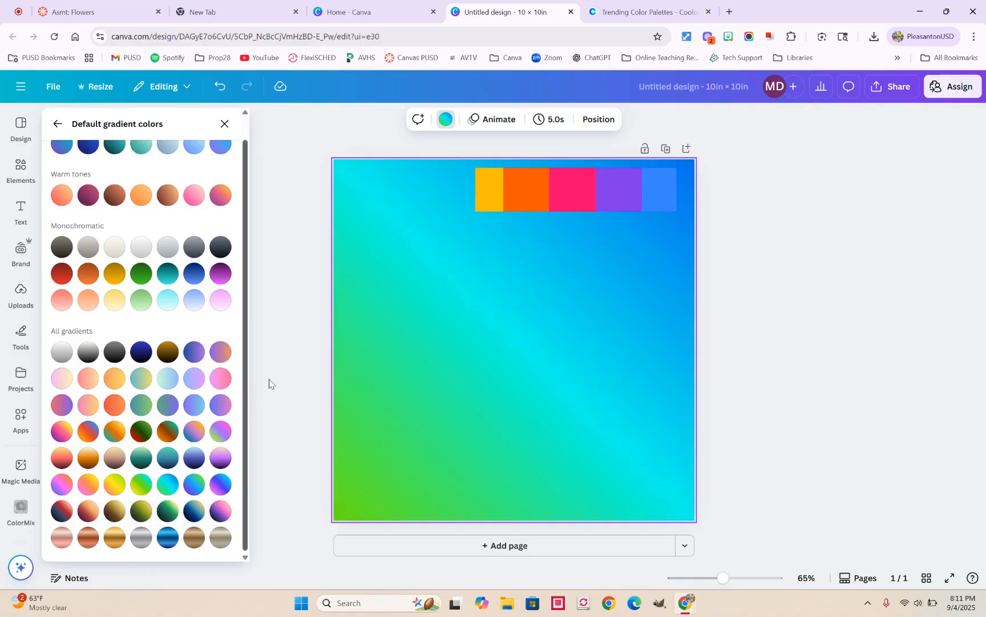
key("Escape")
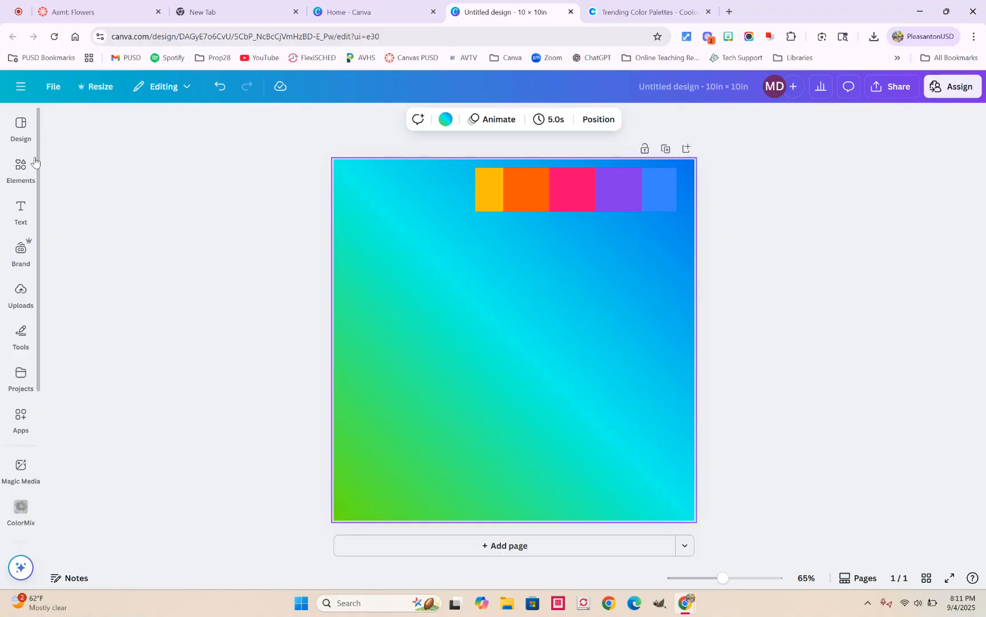
Search the elements for "flowers" and show all of the graphics results.
left_click(20, 166)
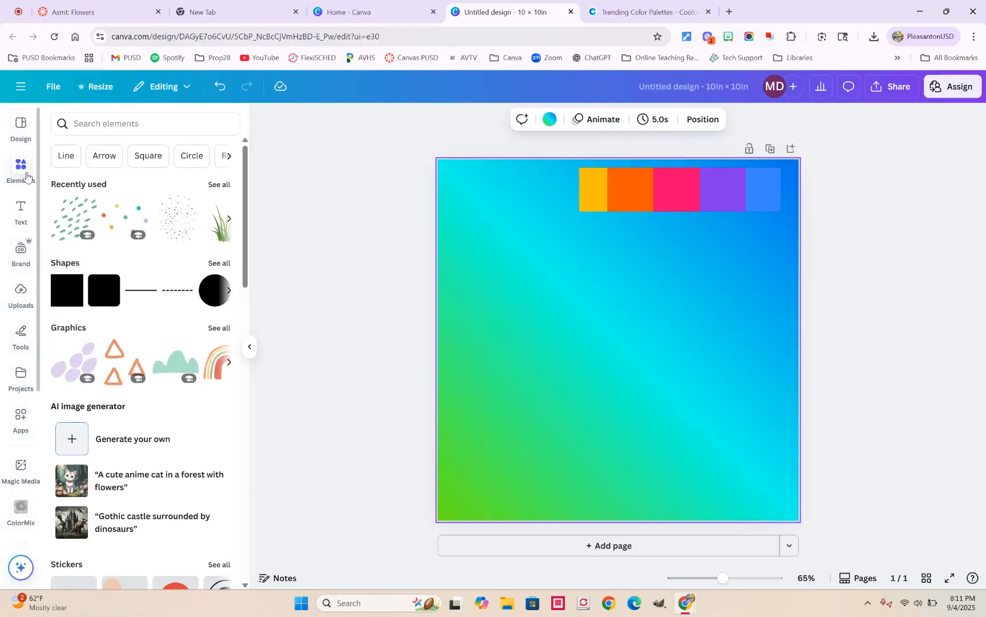
left_click(82, 122)
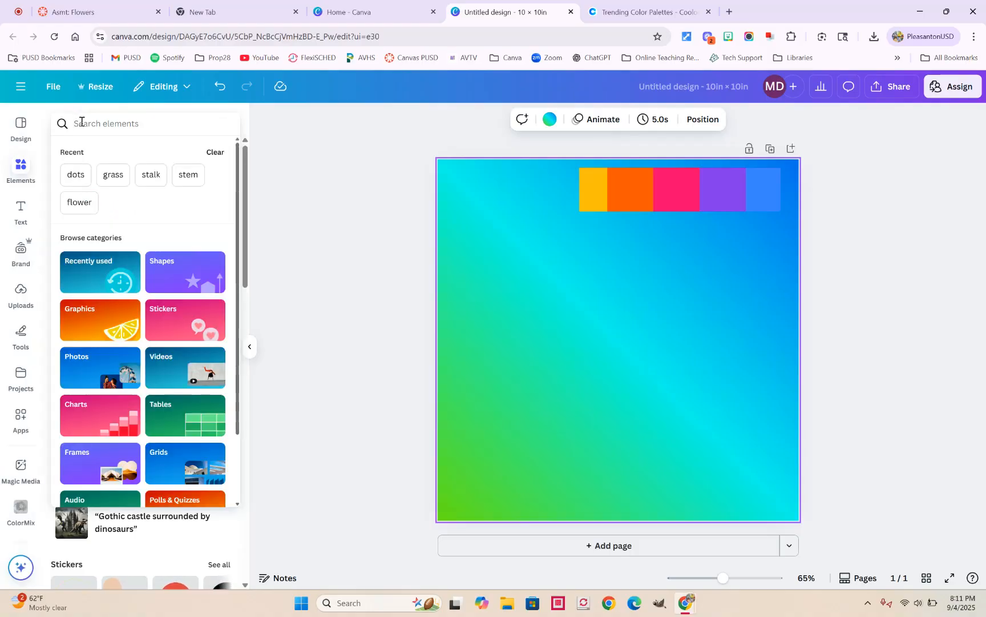
type("flowers")
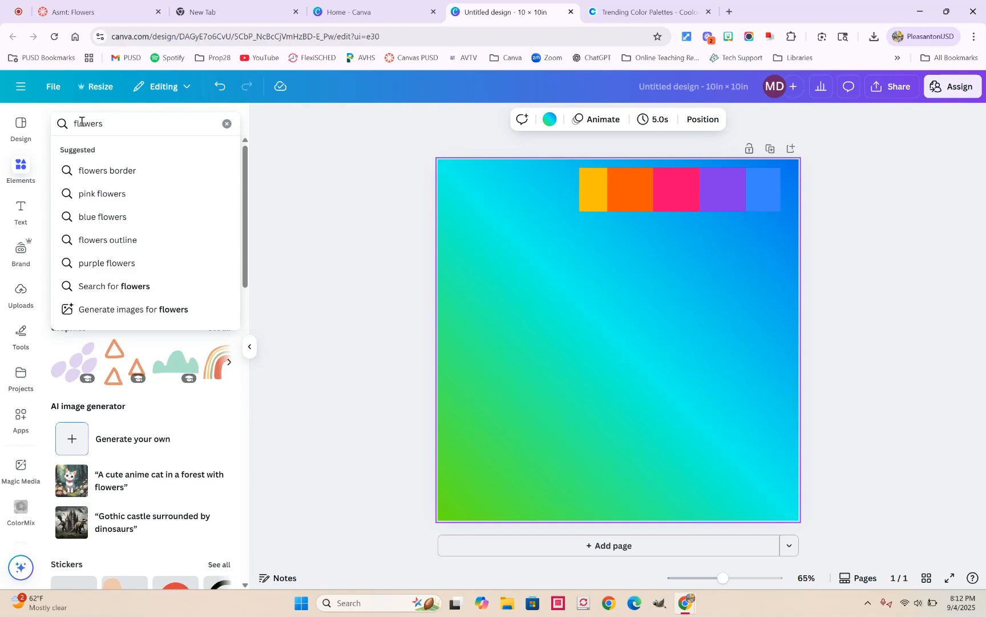
key("Return")
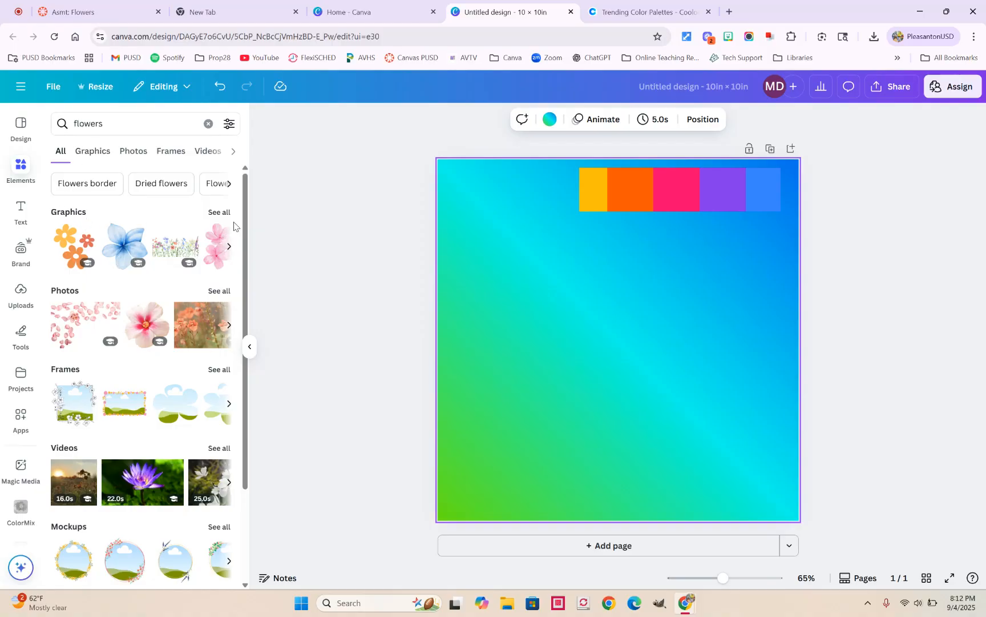
left_click(218, 213)
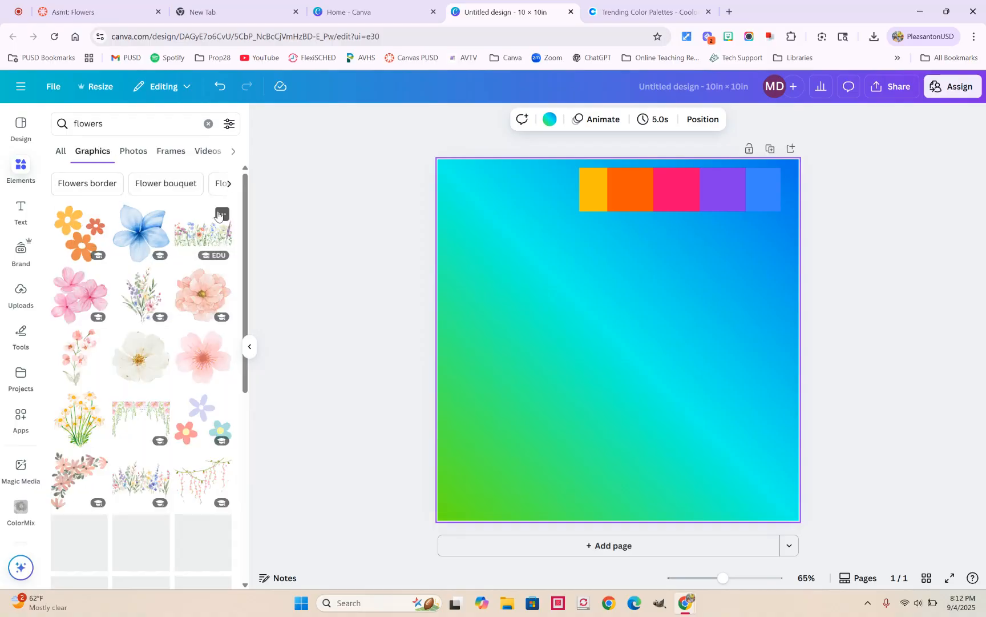
Add the blue flower graphic with a yellow centre to the page and place it in the page's left half.
scroll(145, 330, "down", 10)
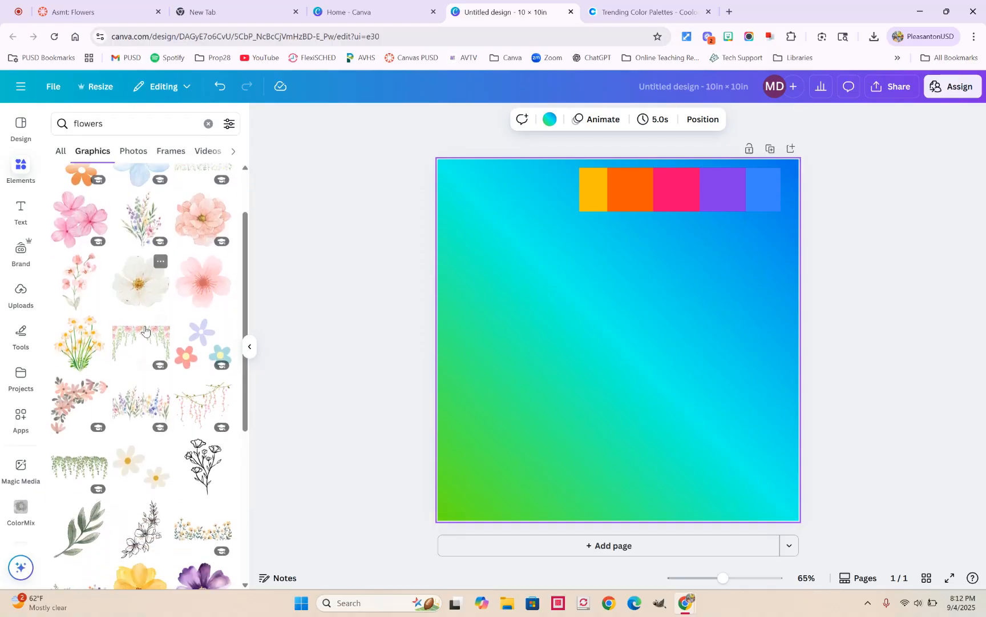
scroll(145, 329, "down", 5)
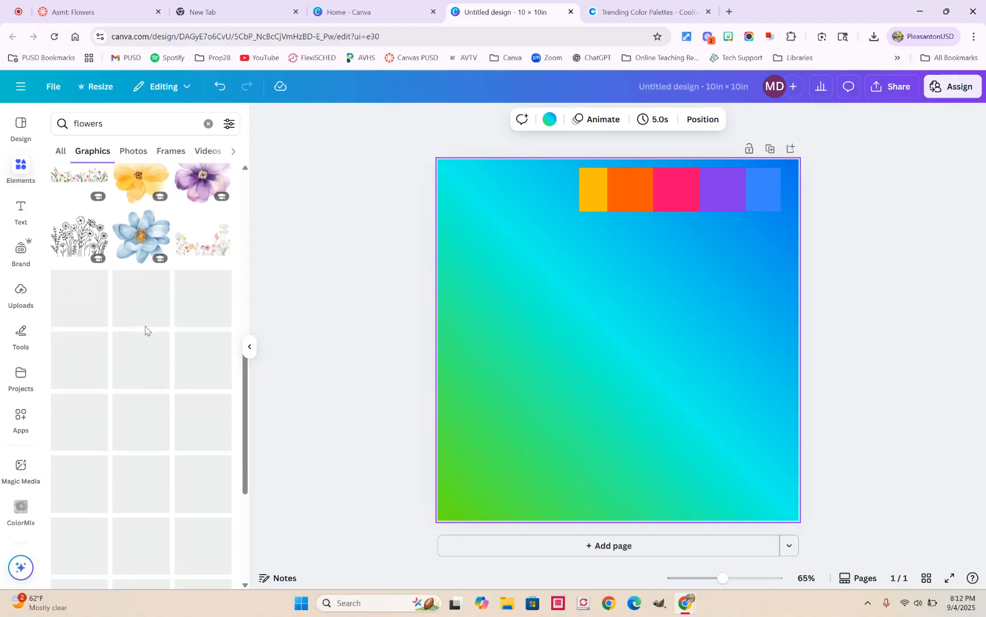
left_click(103, 126)
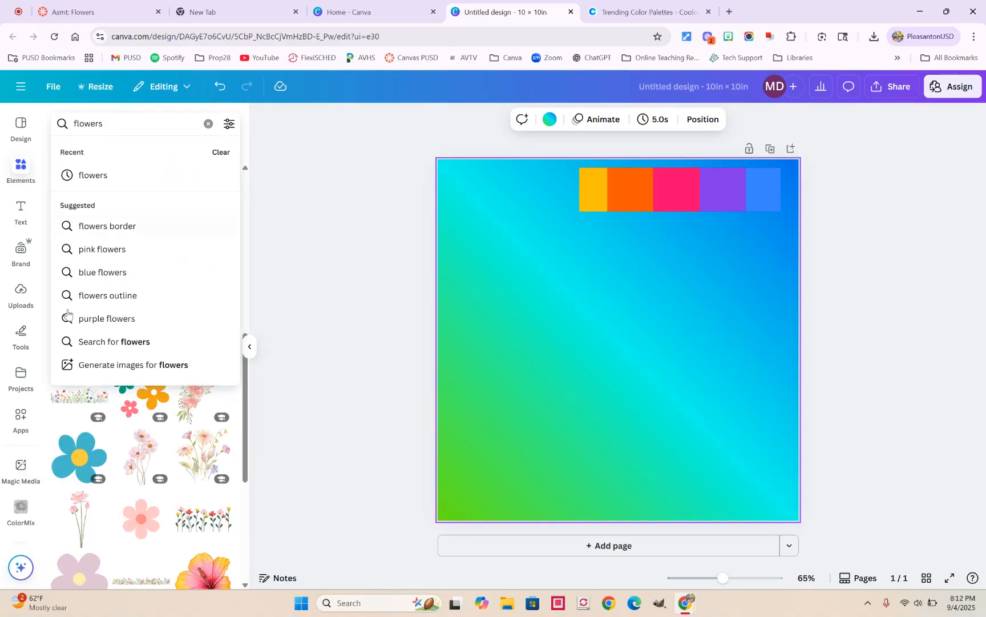
left_click(115, 488)
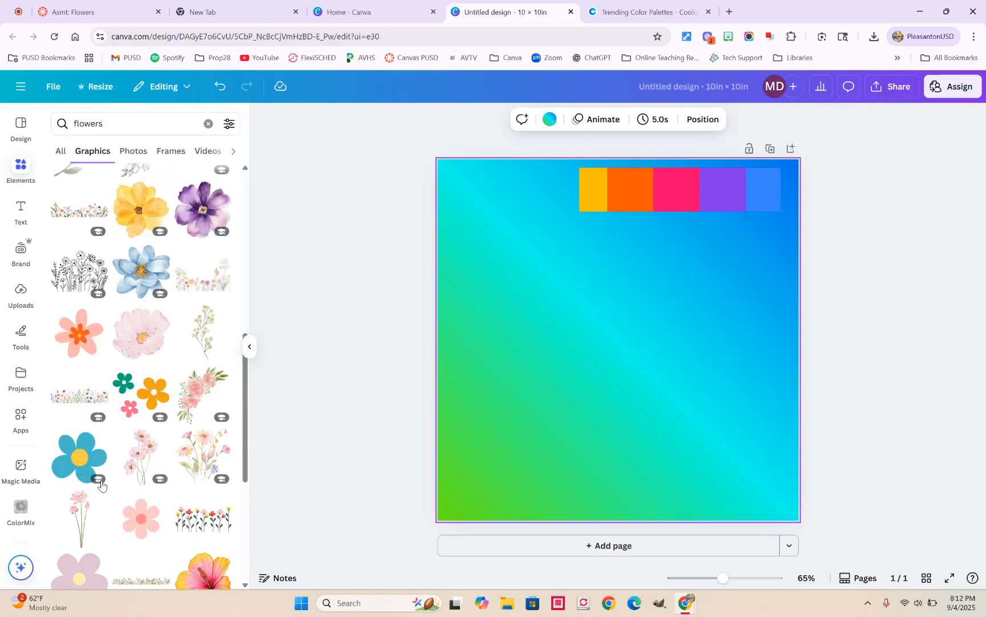
left_click(80, 451)
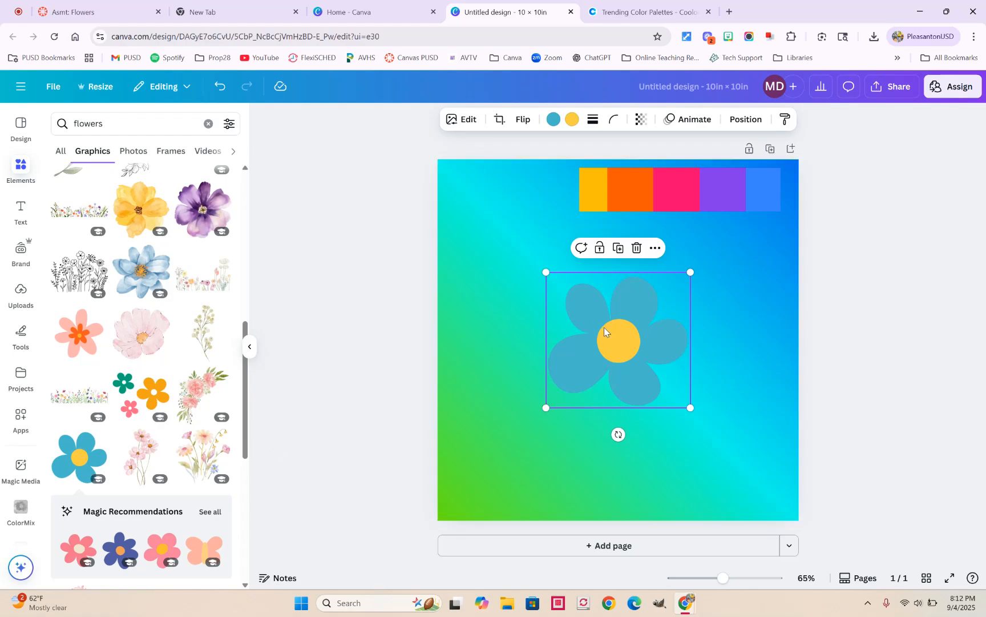
left_click_drag(611, 343, 541, 324)
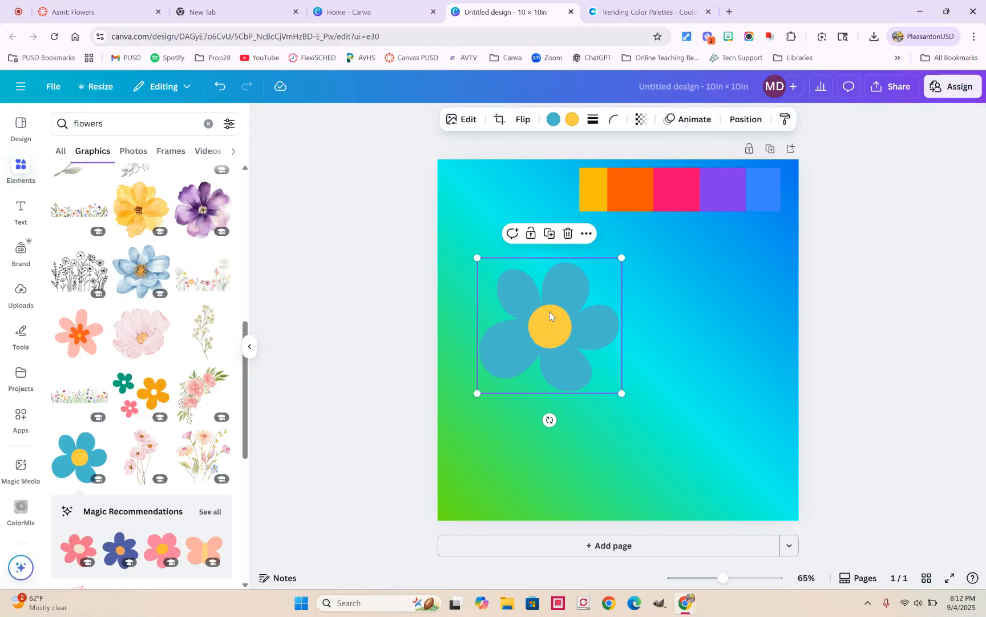
Recolour the flower's petals hot pink and its centre golden yellow using the photo colours from the palette image.
left_click(553, 120)
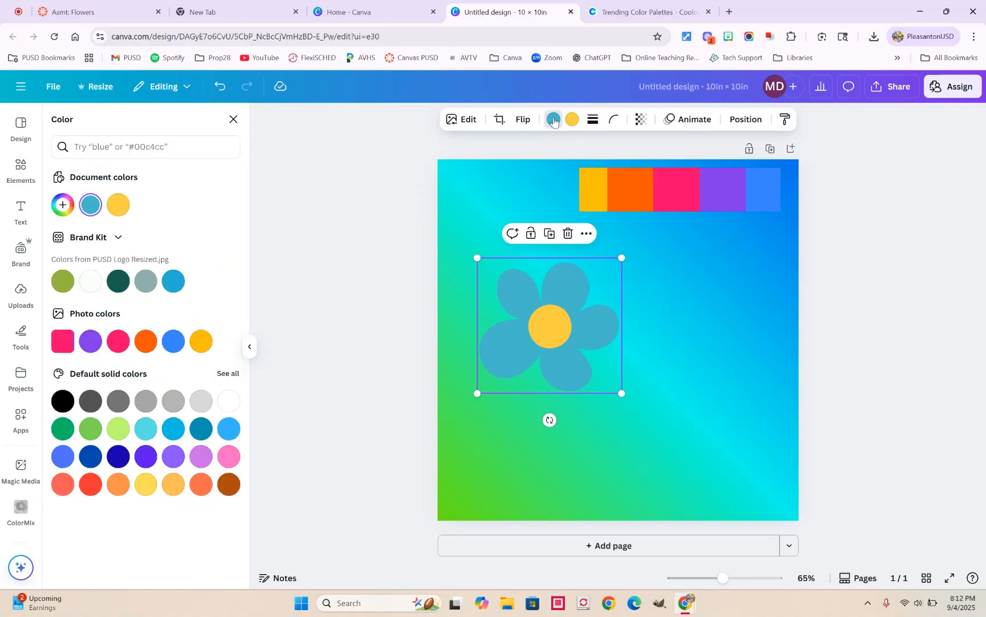
left_click(118, 343)
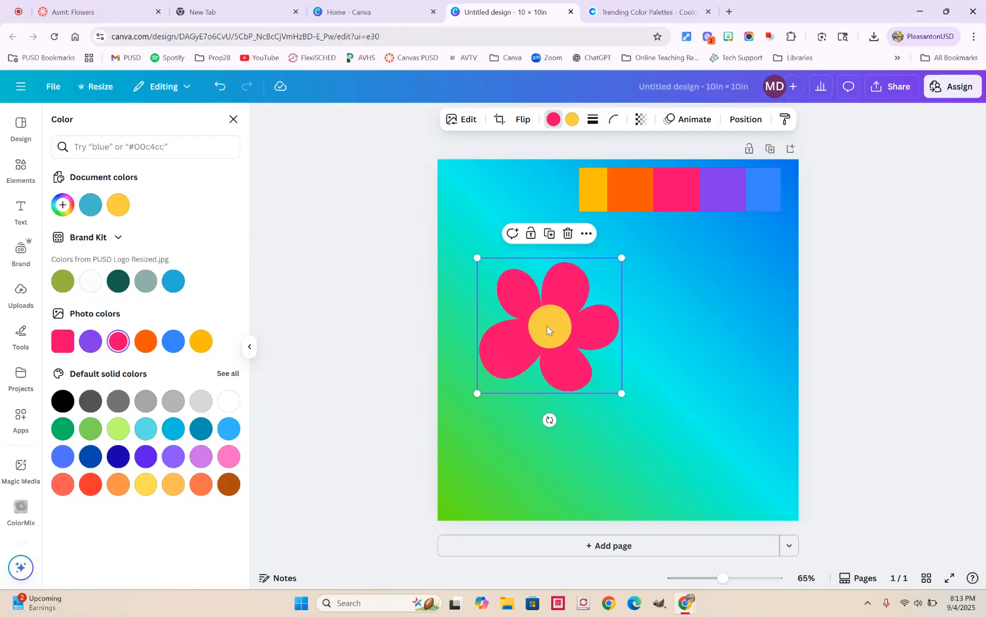
left_click(572, 119)
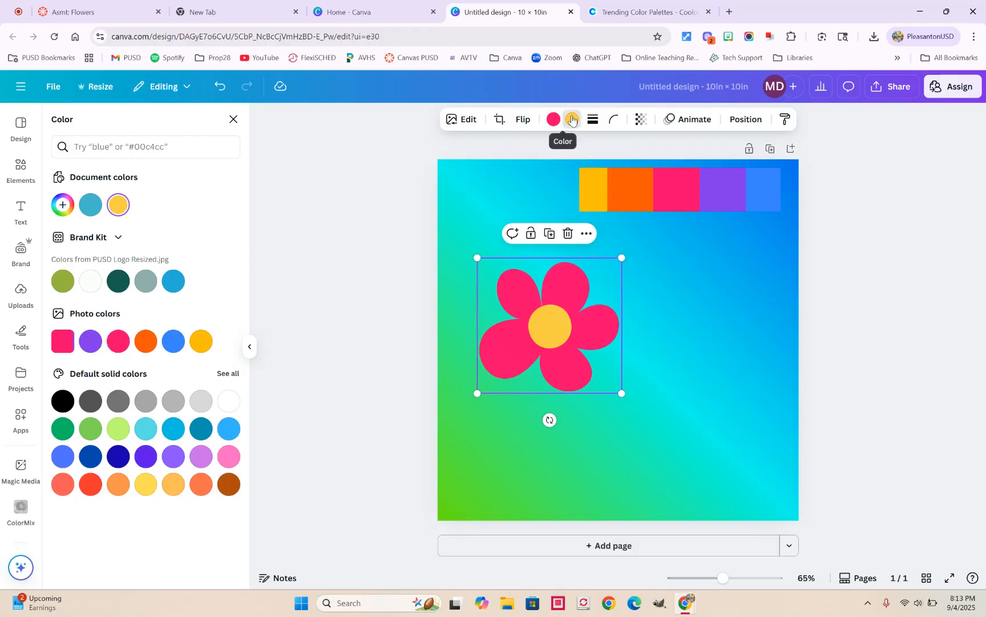
left_click(207, 345)
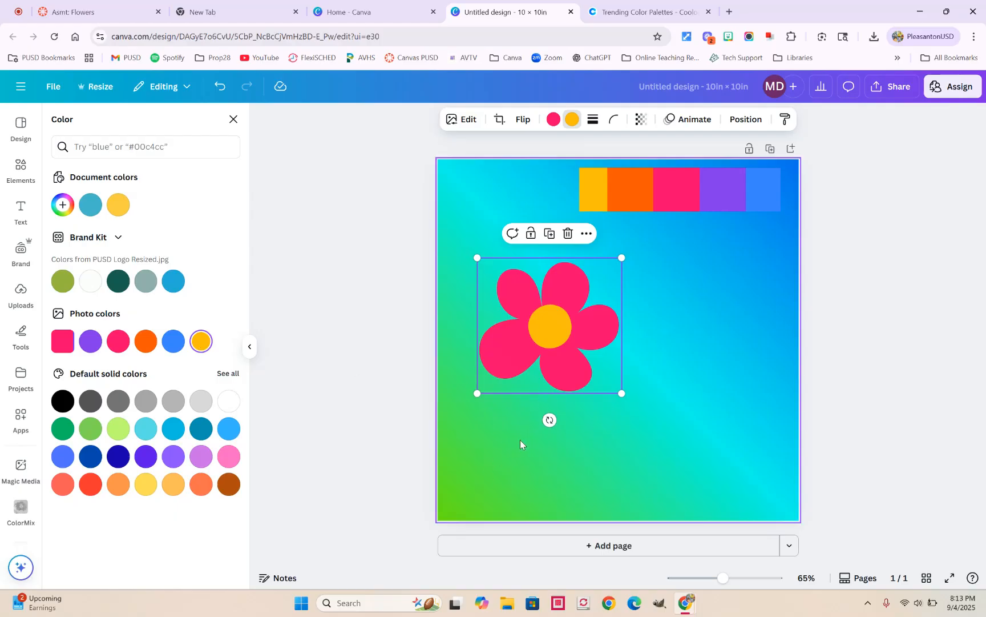
Shift the pink flower slightly up and left, then duplicate it and place the copy in the page's right half.
left_click_drag(540, 334, 526, 316)
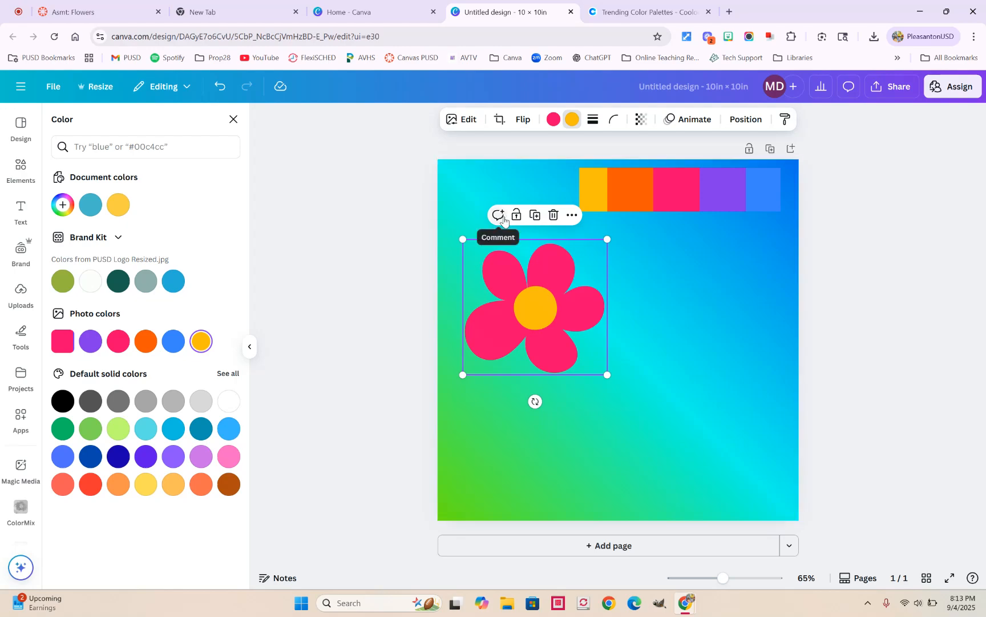
left_click(534, 216)
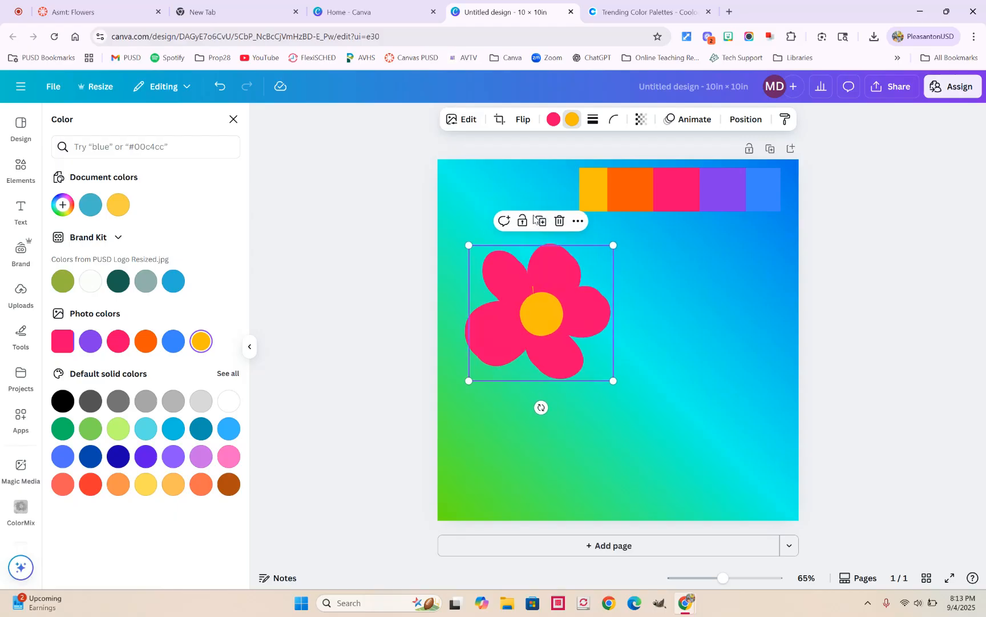
left_click_drag(535, 311, 689, 348)
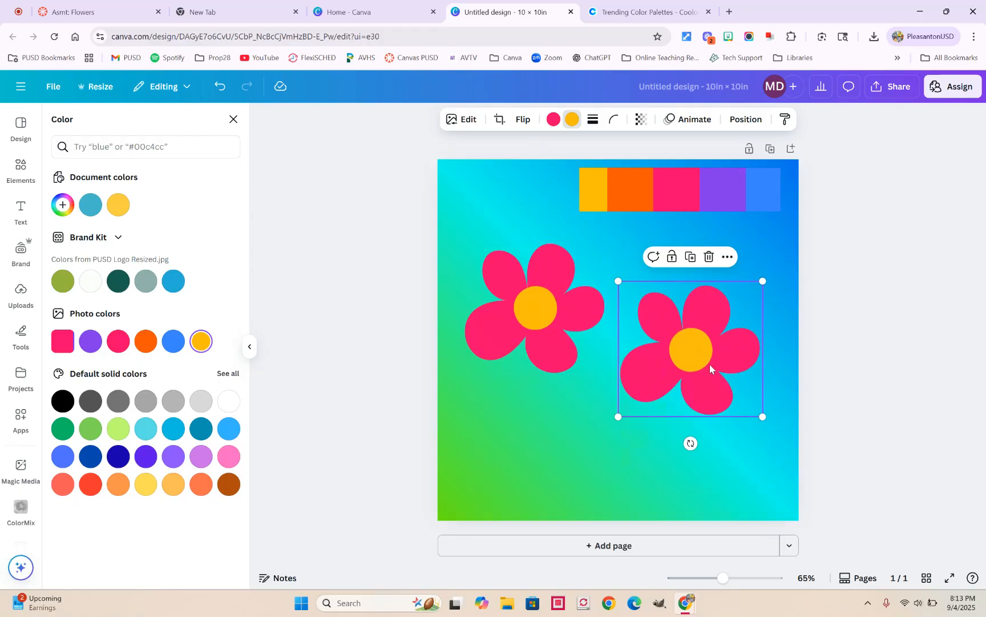
Flip the copied pink flower horizontally, shrink it to roughly 60% and place it lower in the page's right half.
left_click(520, 123)
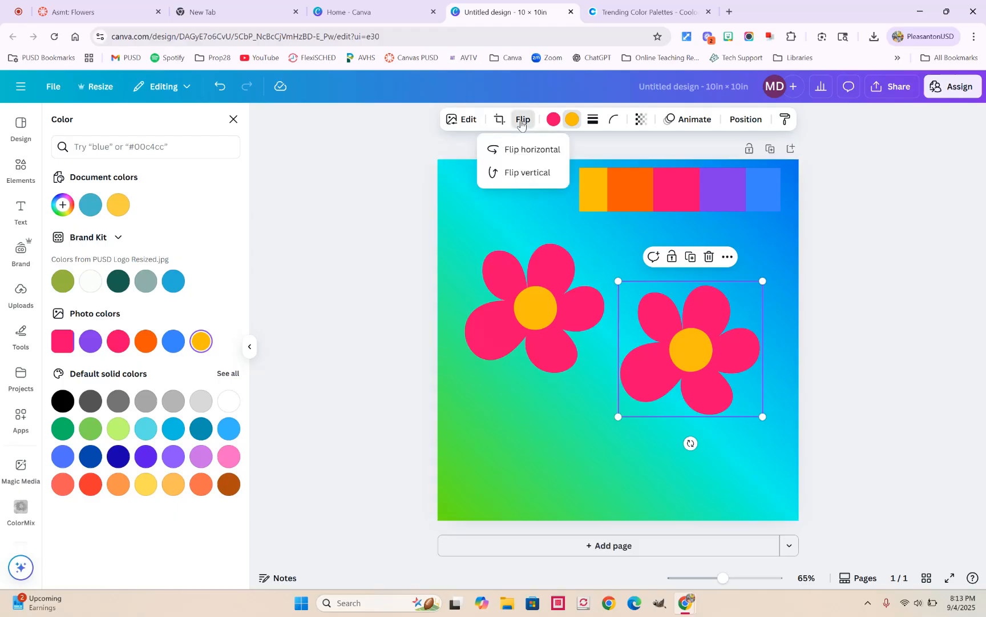
left_click(524, 151)
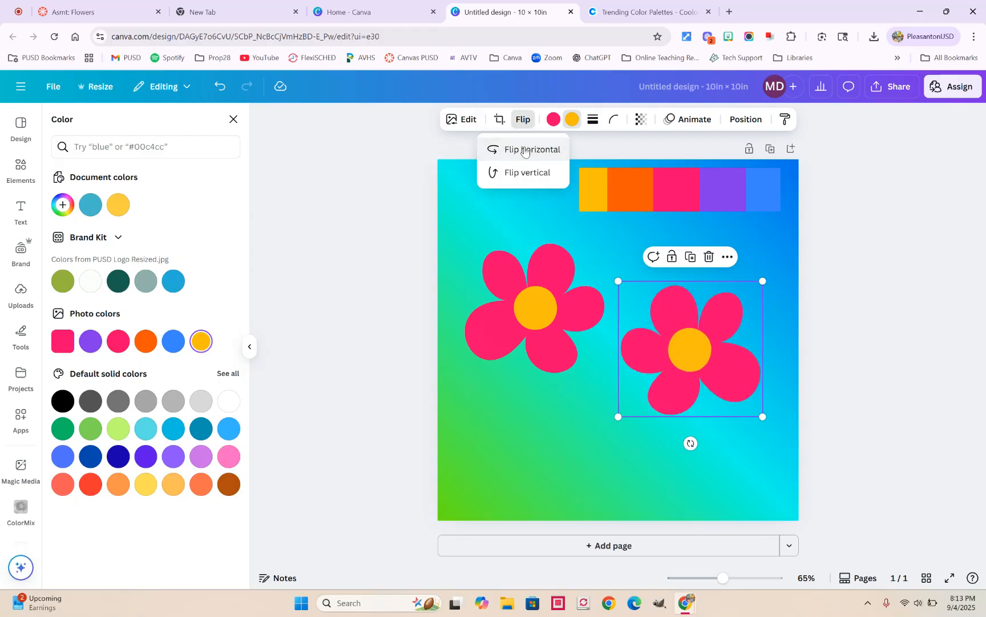
left_click_drag(700, 353, 694, 399)
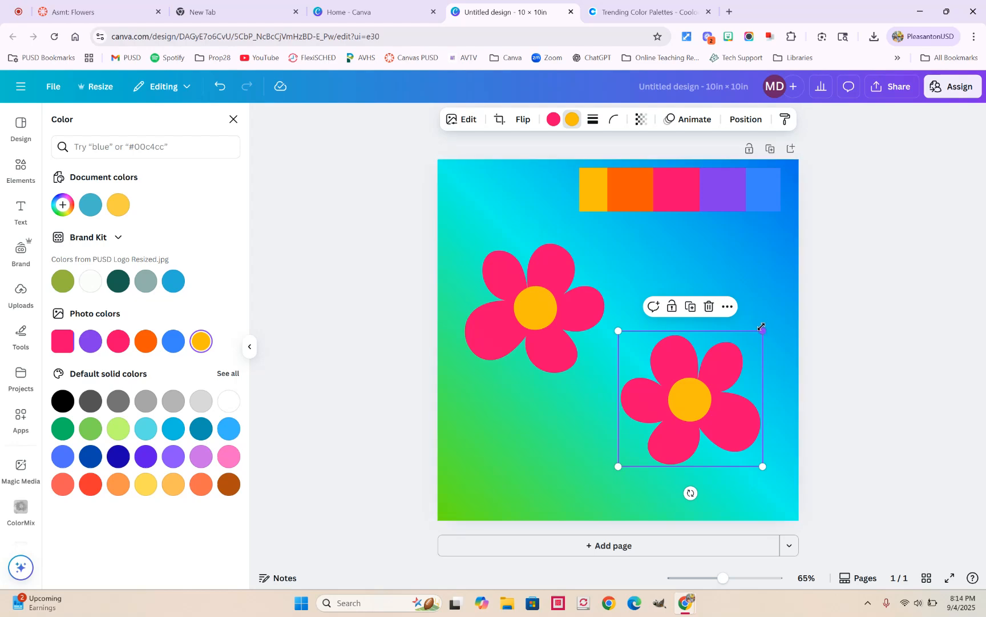
left_click_drag(762, 331, 709, 387)
left_click_drag(658, 417, 700, 396)
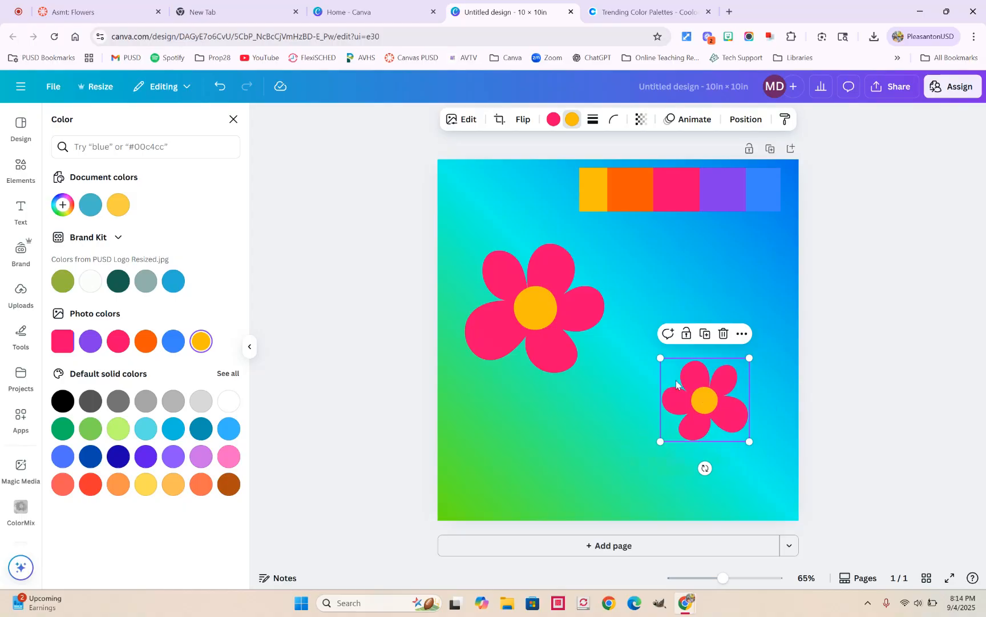
Search the graphics elements for "flower shape".
left_click(20, 167)
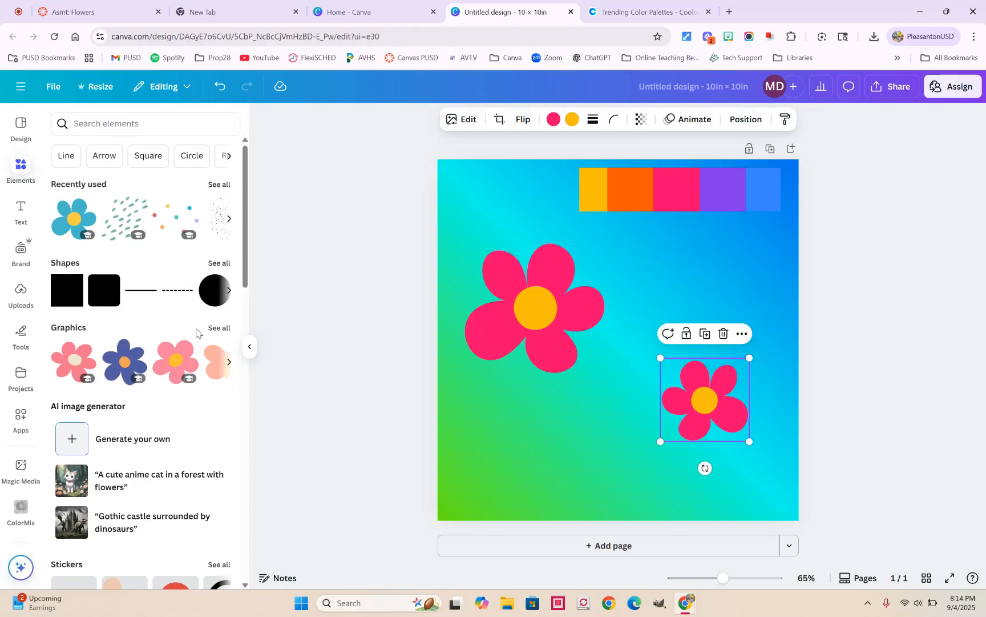
left_click(219, 328)
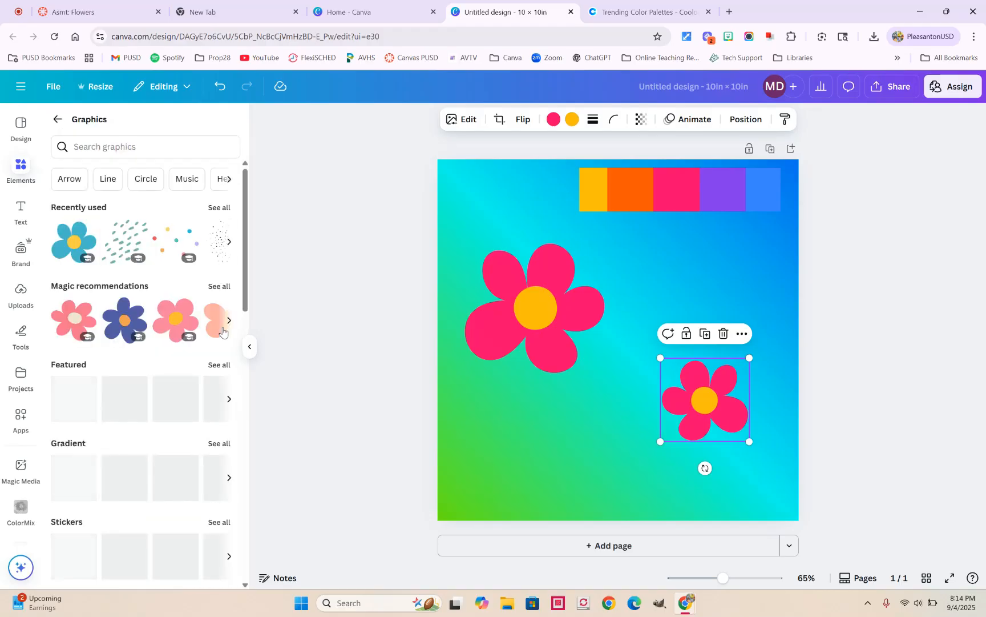
left_click(96, 147)
type("fl")
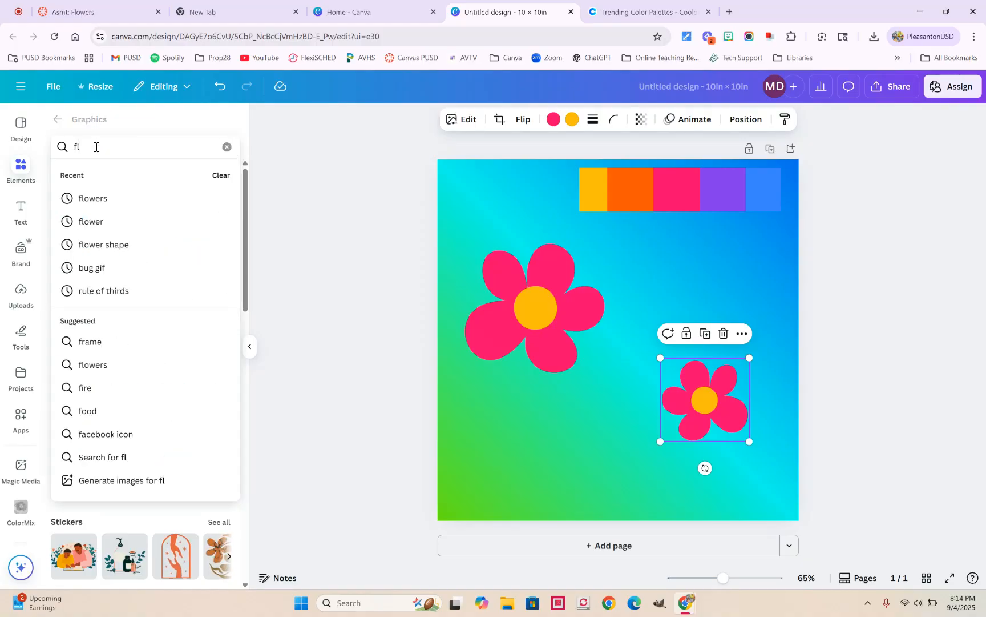
type("ower")
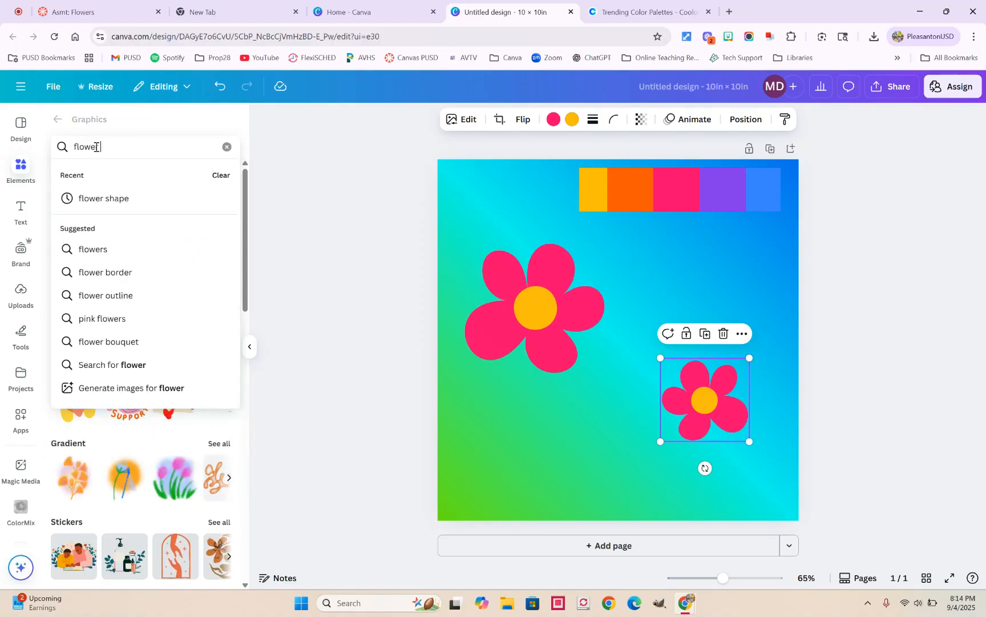
type(" shape")
key("Return")
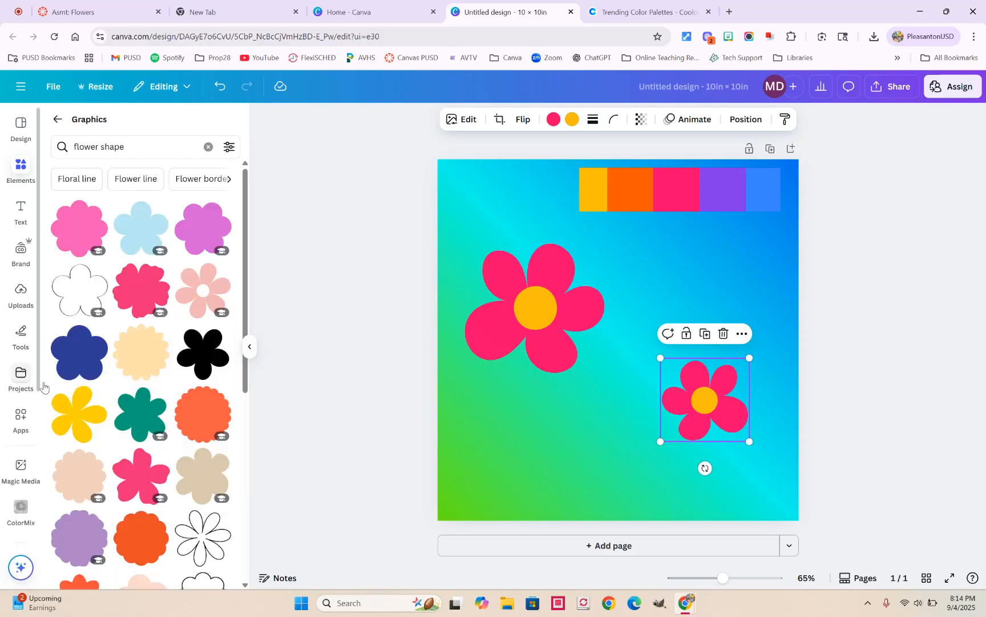
Add the plain yellow five-petal flower shape to the page three times: lower left, upper right and upper left.
left_click_drag(75, 421, 480, 395)
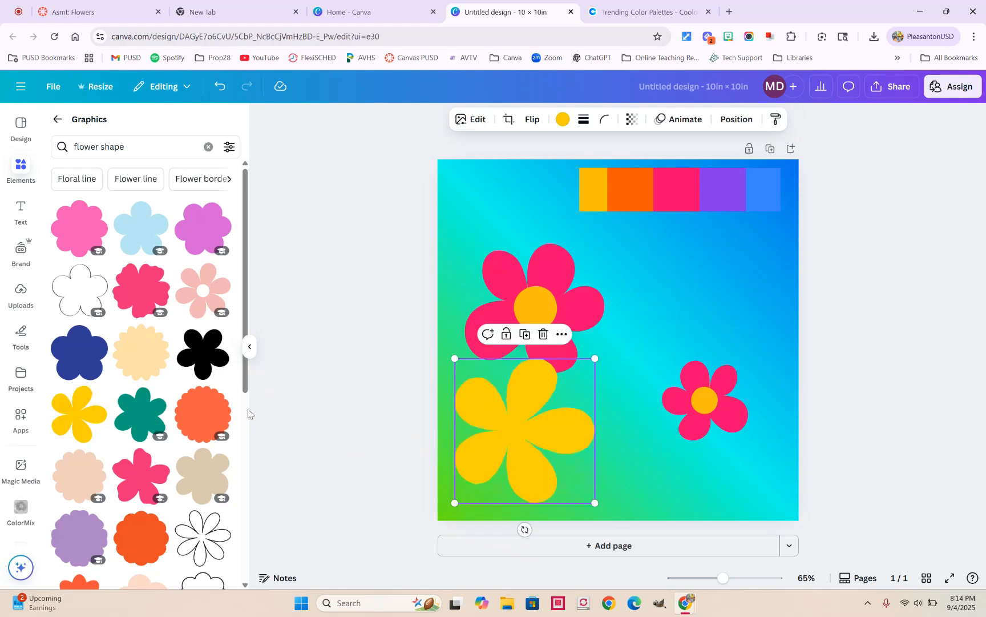
left_click_drag(75, 421, 682, 264)
left_click_drag(80, 406, 512, 191)
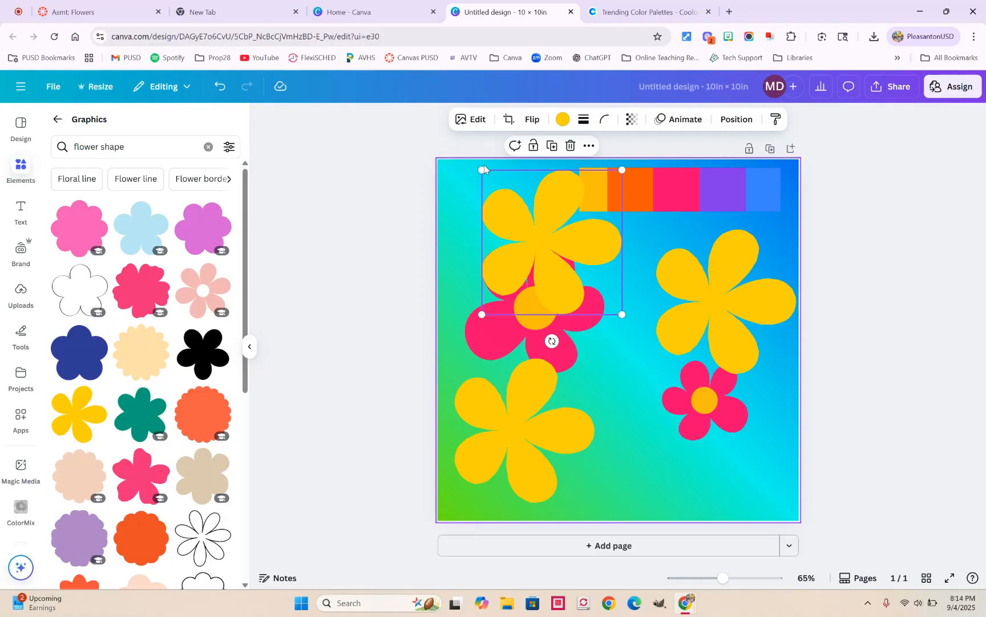
Shrink the three yellow flowers to different small sizes and arrange them in an arc above the small pink flower.
left_click_drag(482, 169, 567, 257)
left_click(694, 274)
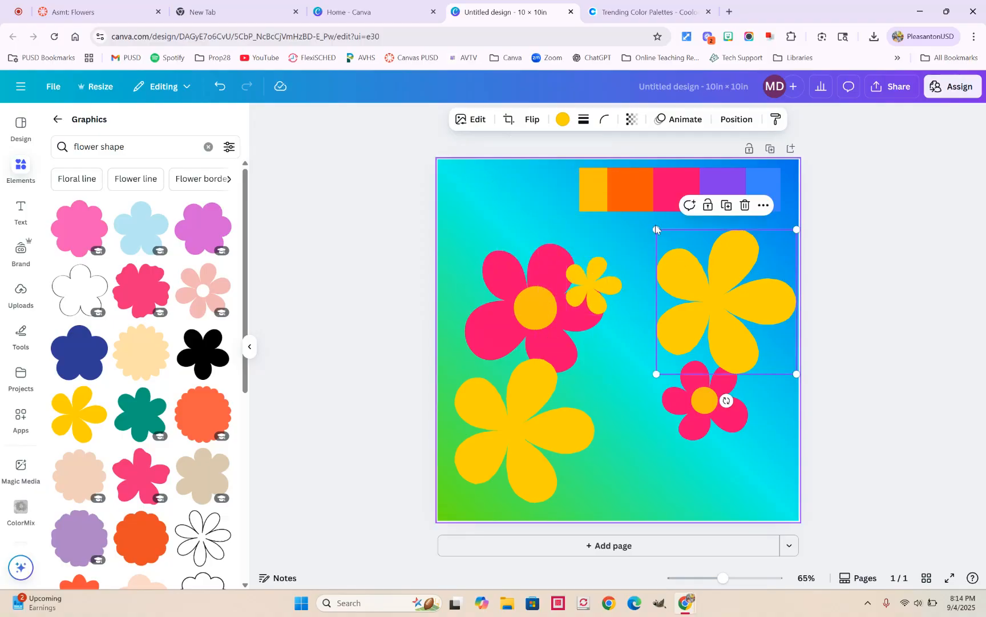
left_click_drag(670, 239, 725, 300)
left_click(524, 412)
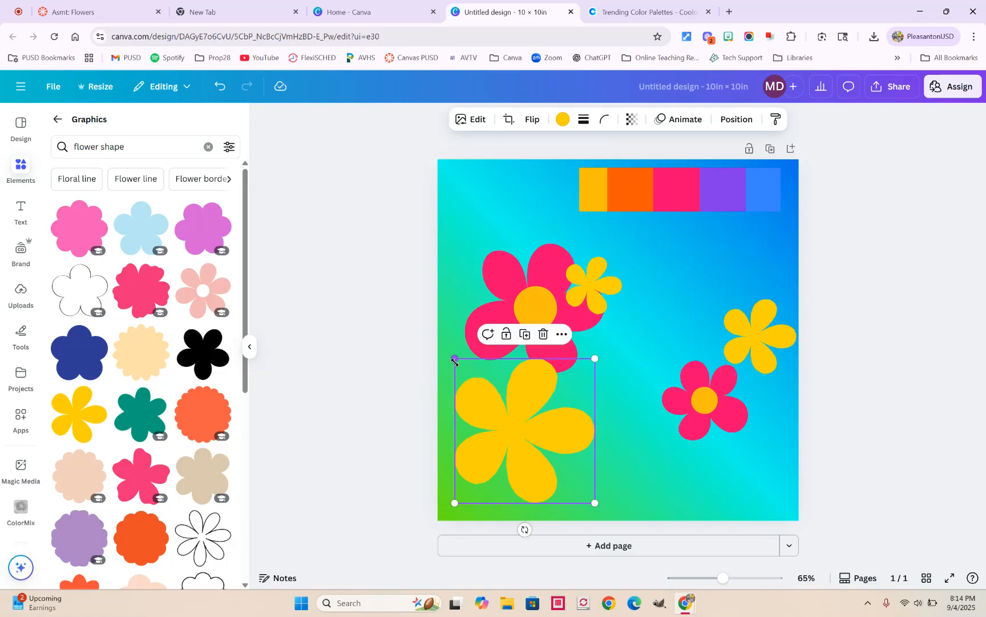
left_click_drag(467, 366, 710, 252)
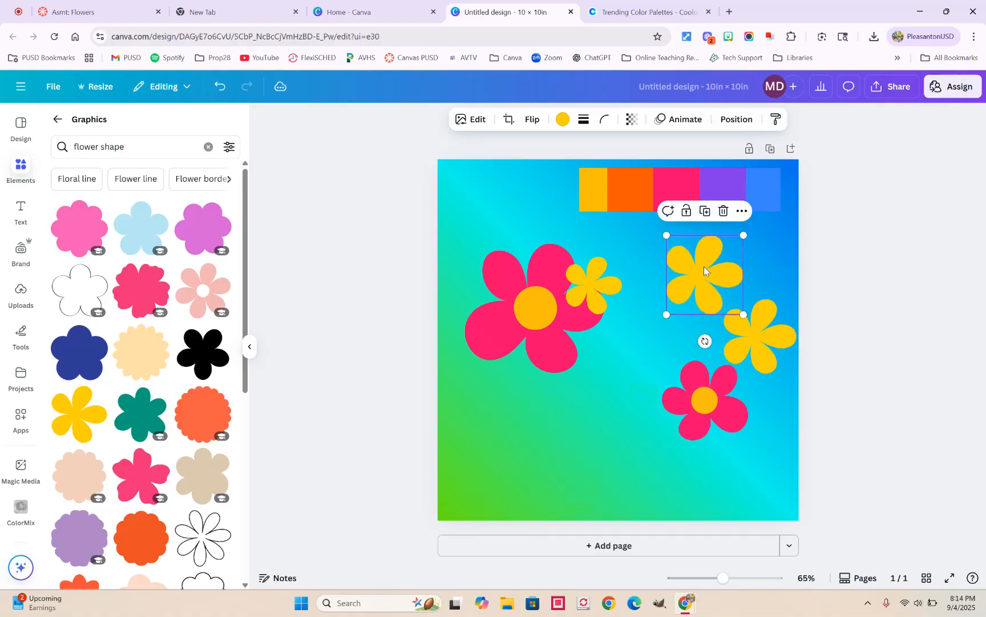
left_click_drag(598, 284, 627, 268)
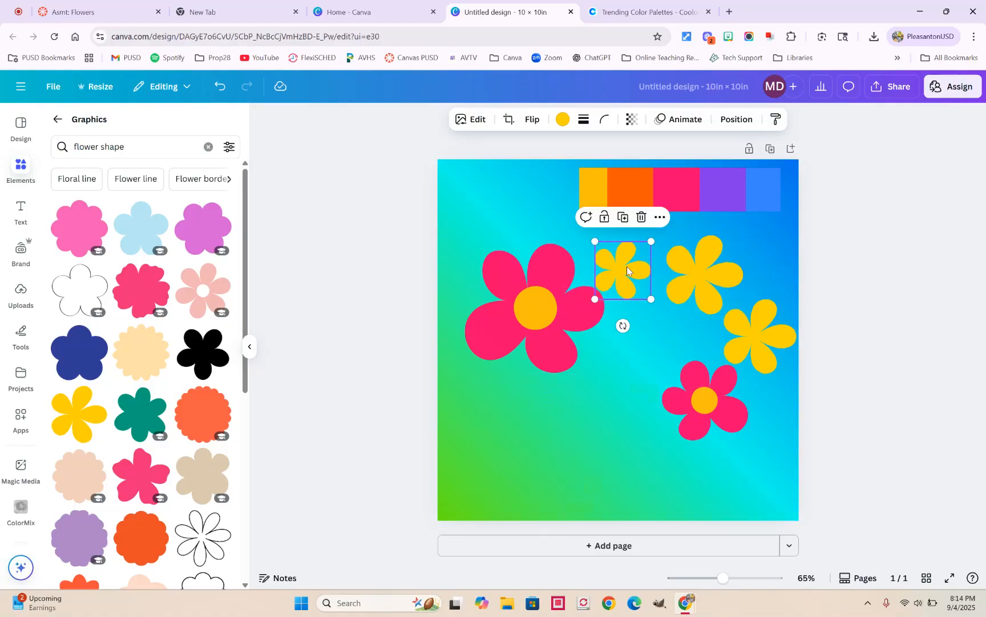
Search the graphics for "flower stem".
left_click(129, 145)
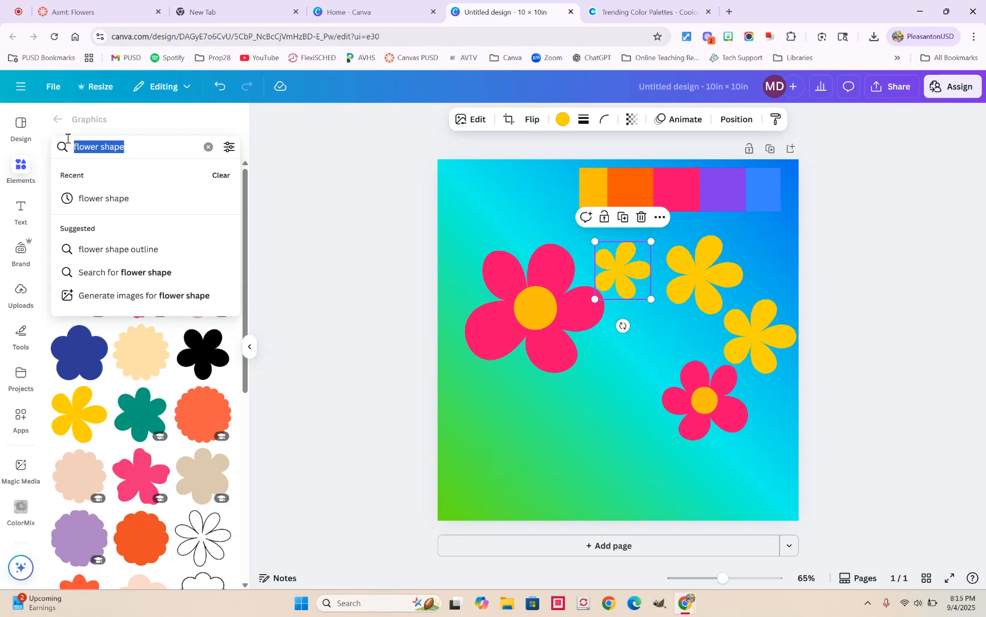
type("flower ")
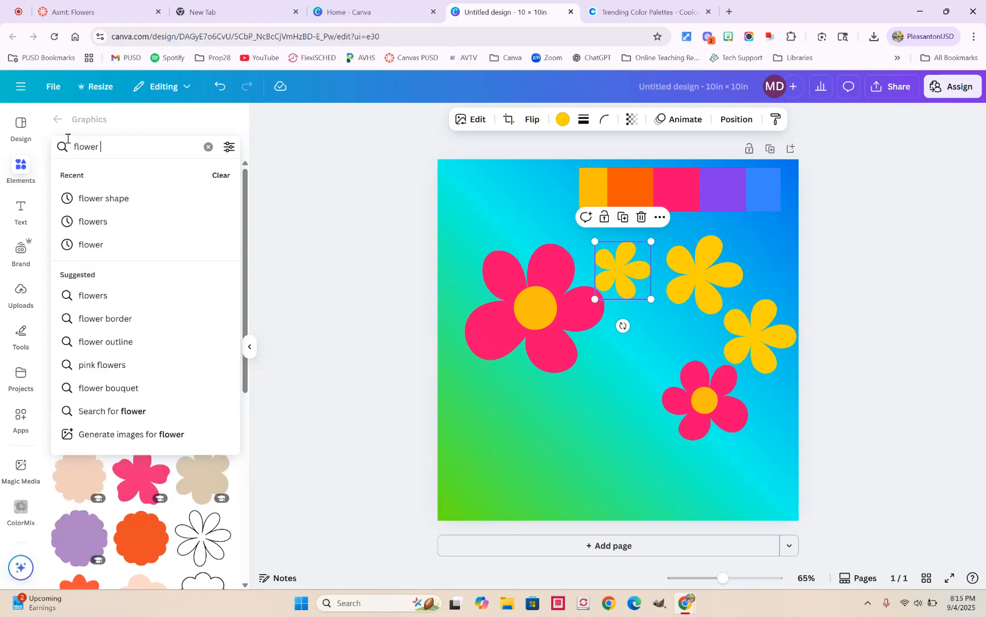
type("stem")
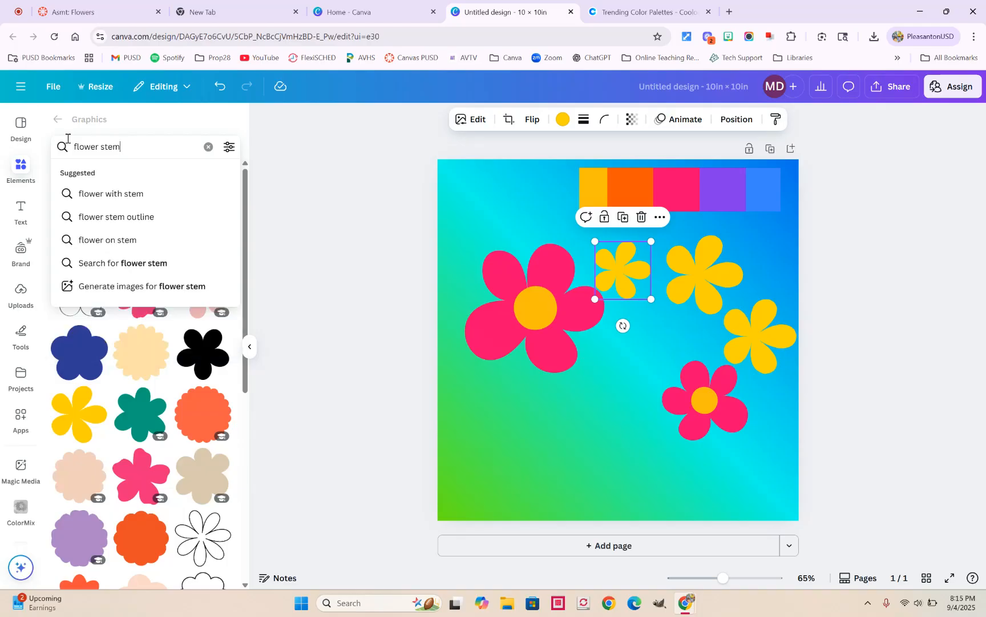
key("Return")
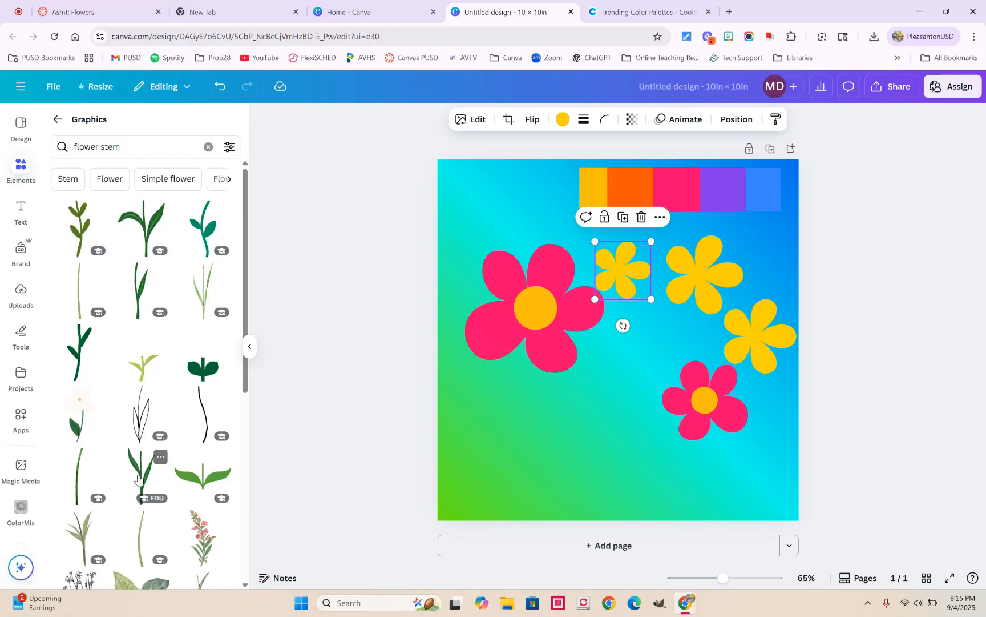
Add the dark green stem with two upright leaves, enlarge it and place it under the large pink flower, running off the page's bottom edge.
left_click_drag(140, 476, 524, 398)
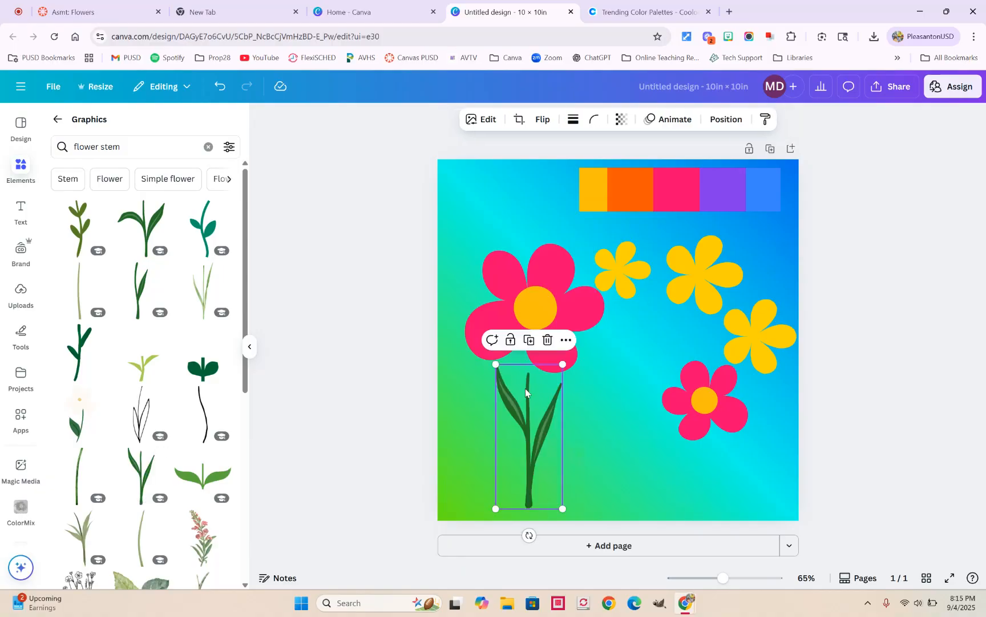
left_click_drag(563, 364, 603, 308)
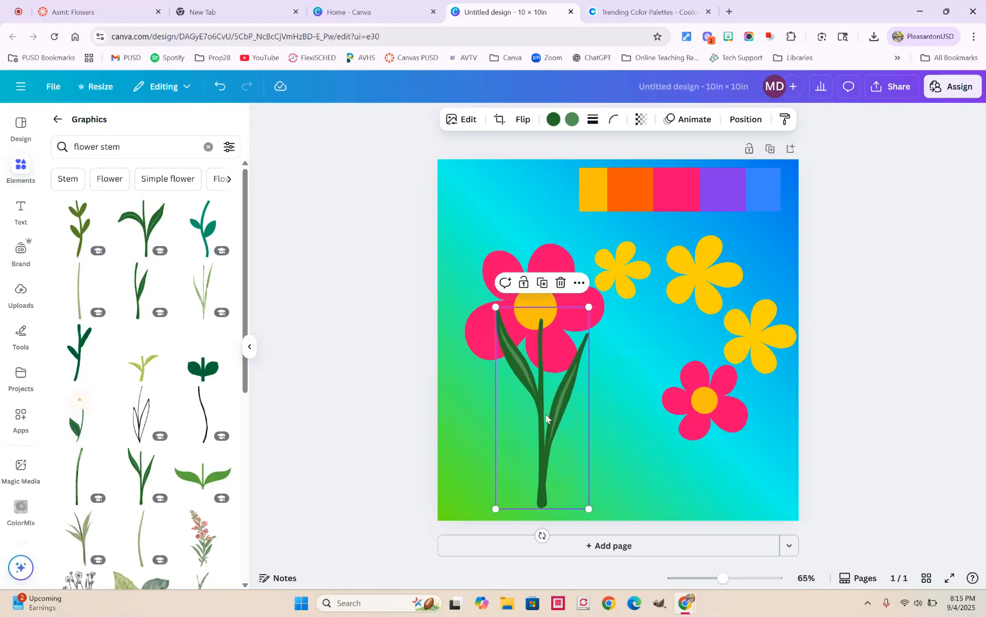
left_click_drag(540, 415, 538, 444)
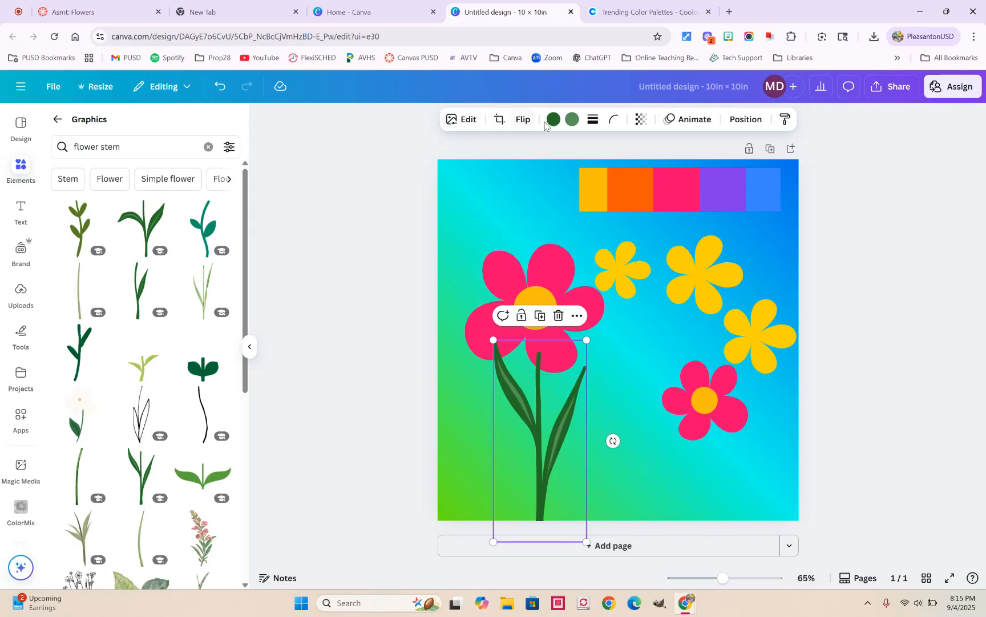
Send the green stem backward so that it sits behind the large pink flower.
left_click(742, 121)
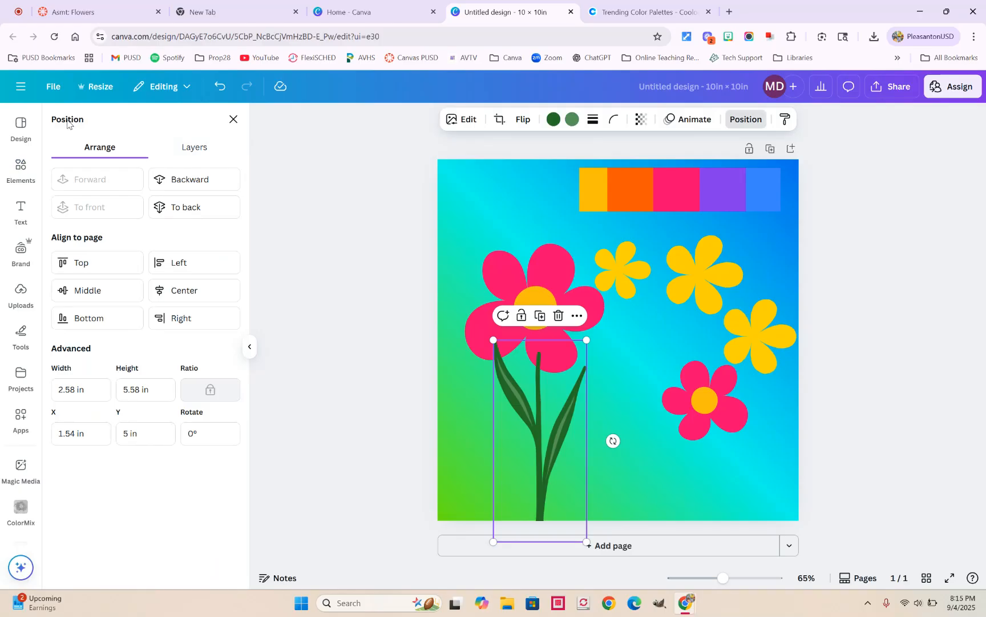
left_click(189, 180)
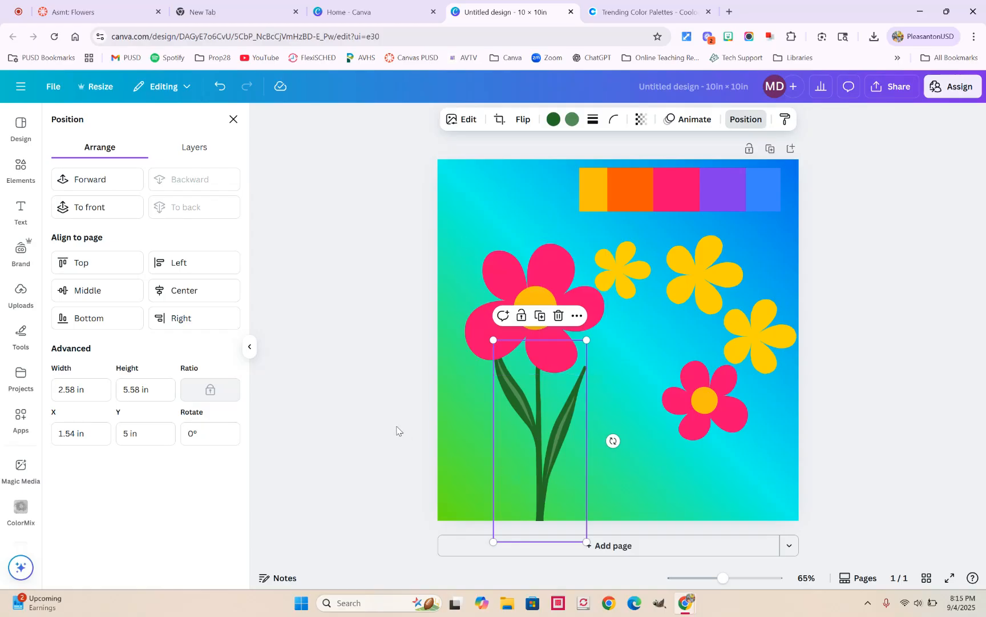
key("Escape")
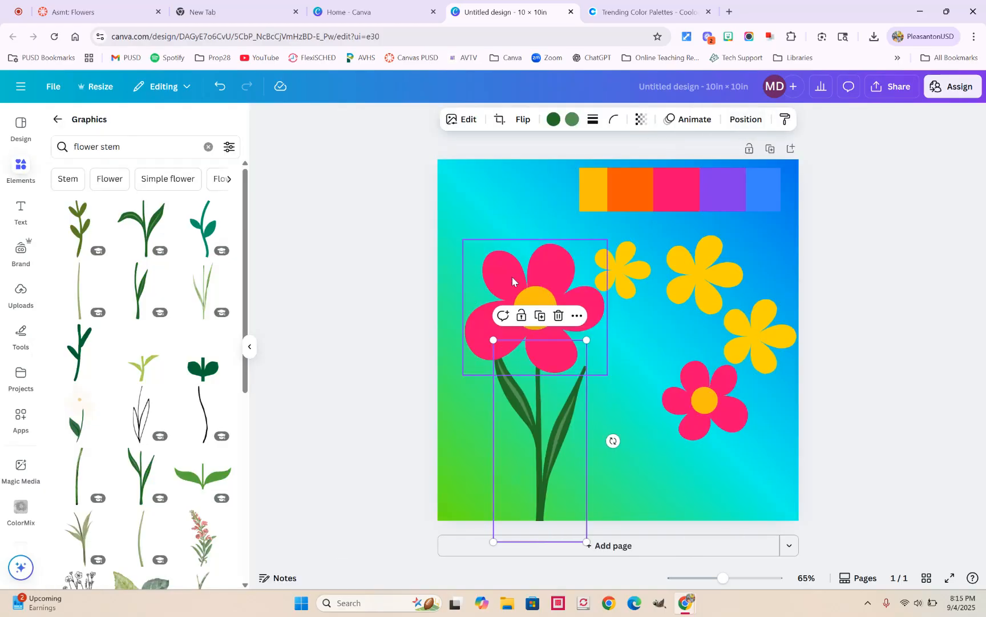
Group the large pink flower with its stem and move the group slightly down.
left_click(512, 193)
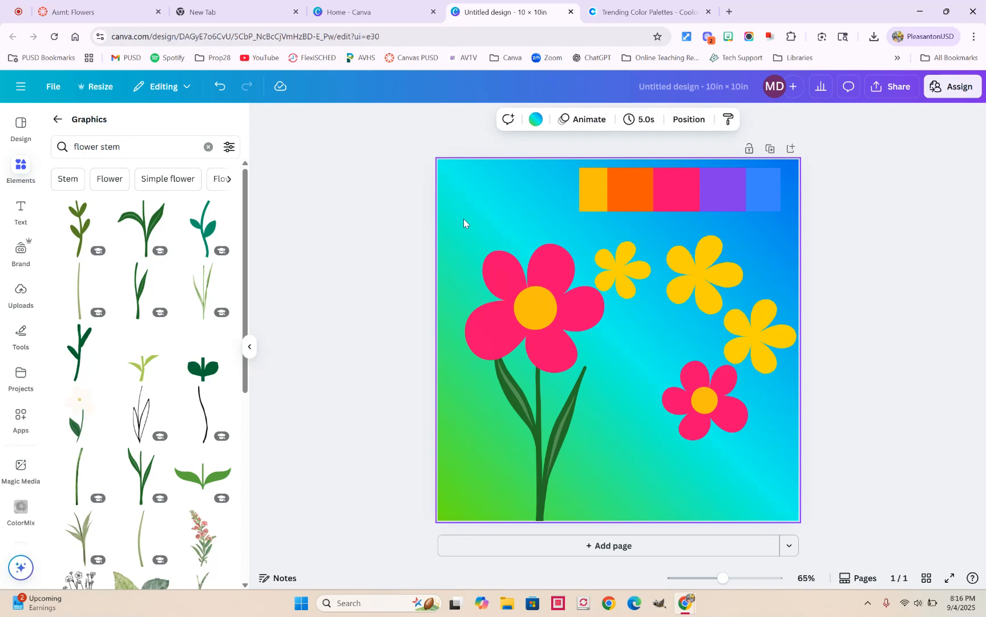
left_click_drag(461, 226, 576, 514)
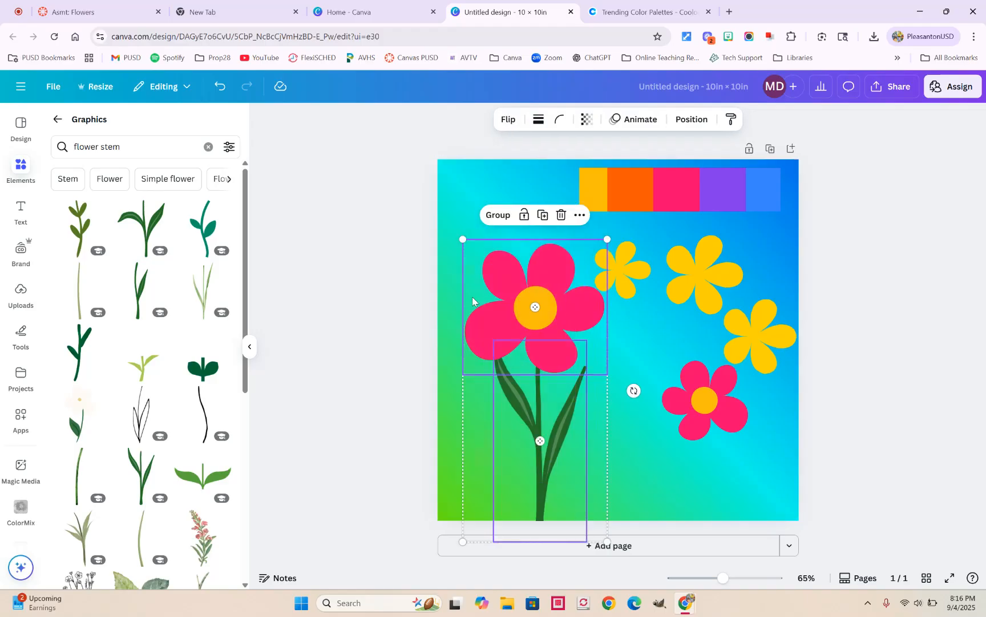
left_click(499, 216)
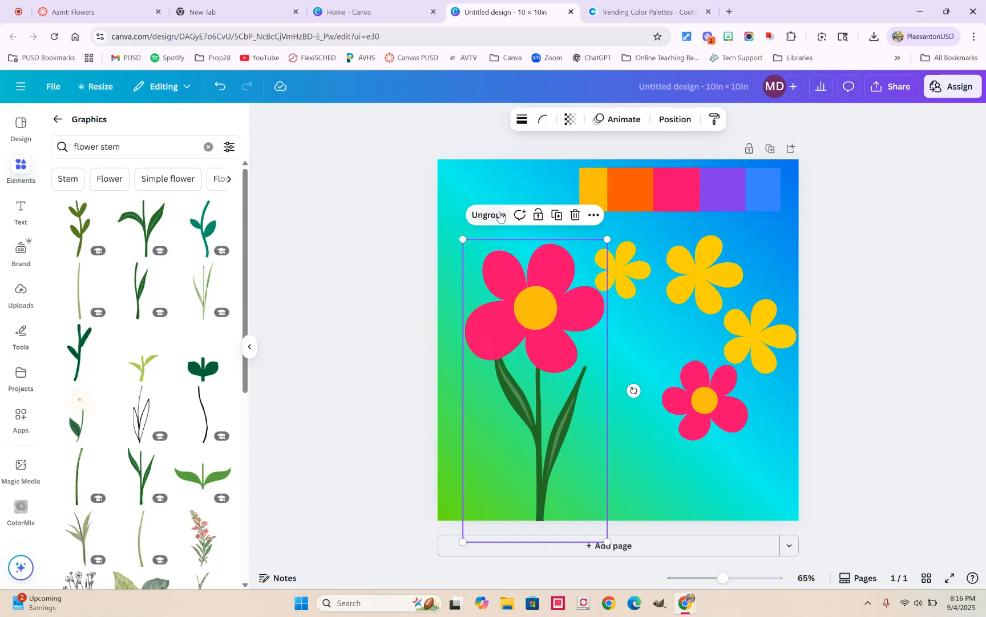
left_click(637, 322)
mouse_move(547, 337)
left_mouse_down()
mouse_move(518, 271)
mouse_move(552, 304)
mouse_move(537, 323)
mouse_move(547, 342)
left_mouse_up()
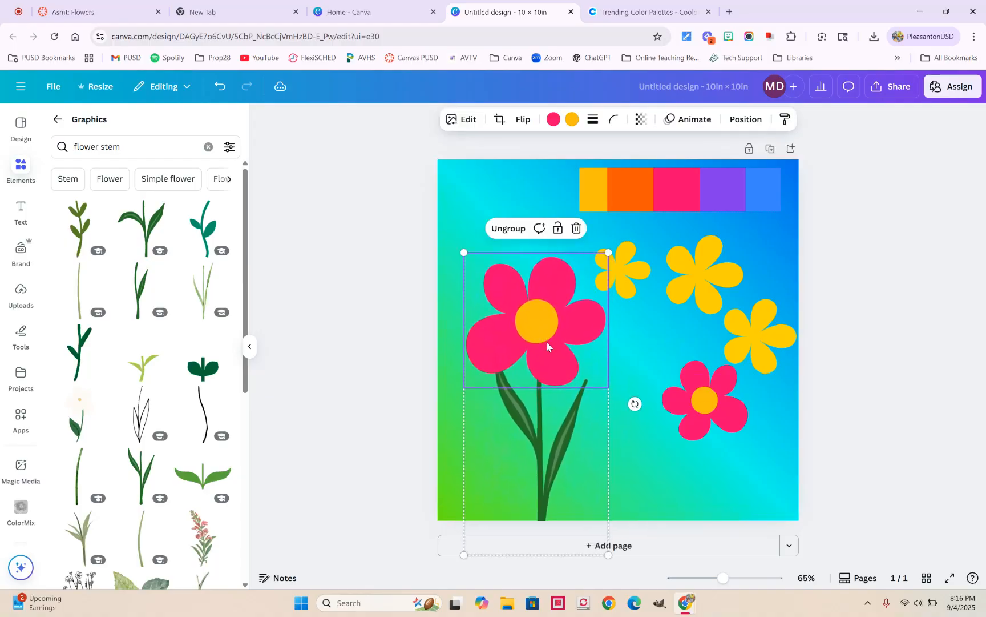
Add the green stem with one drooping leaf to the page's lower right area and enlarge it up to the yellow flowers.
left_click(143, 225)
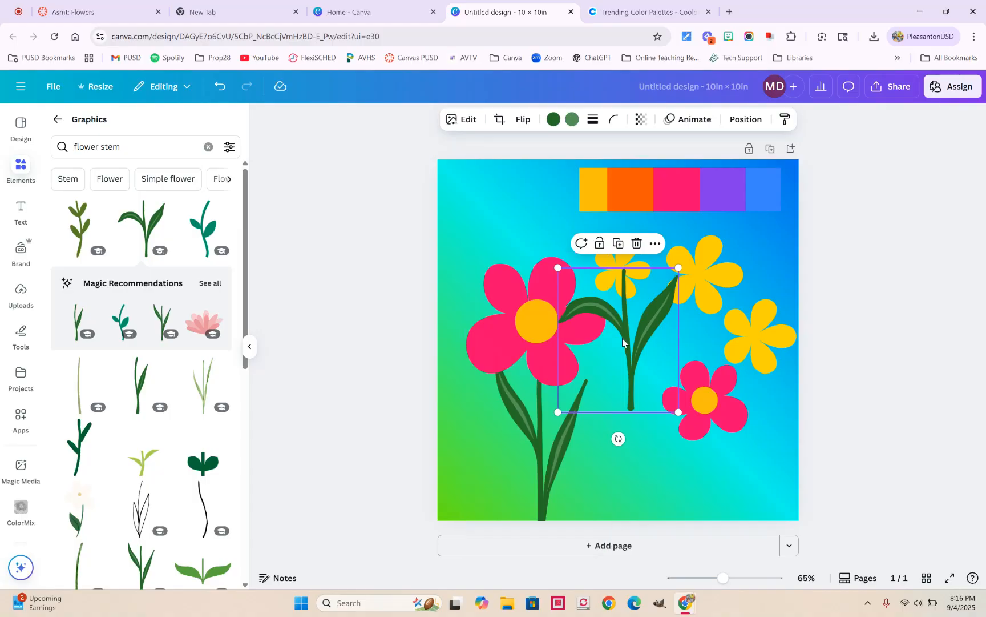
left_click_drag(633, 348, 666, 454)
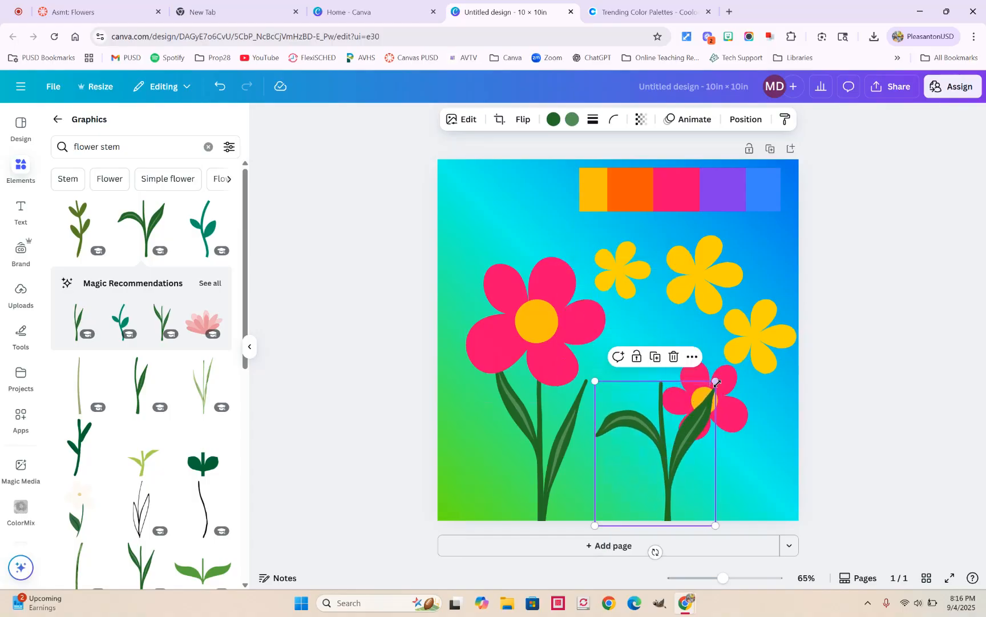
left_click_drag(714, 379, 762, 235)
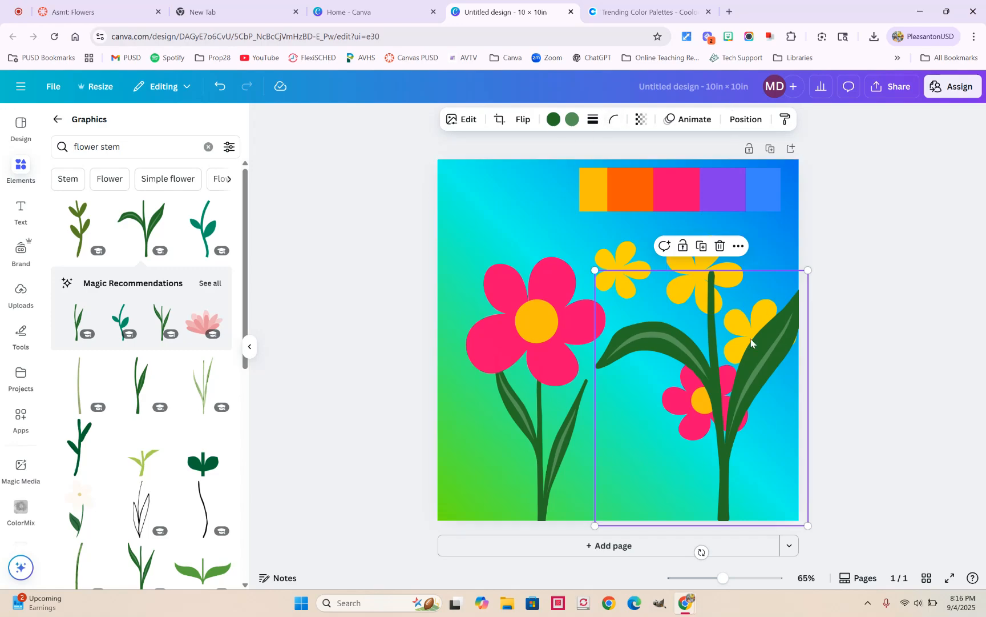
Flip the new large stem horizontally and shift it slightly right and down, past the page's edges.
left_click(523, 119)
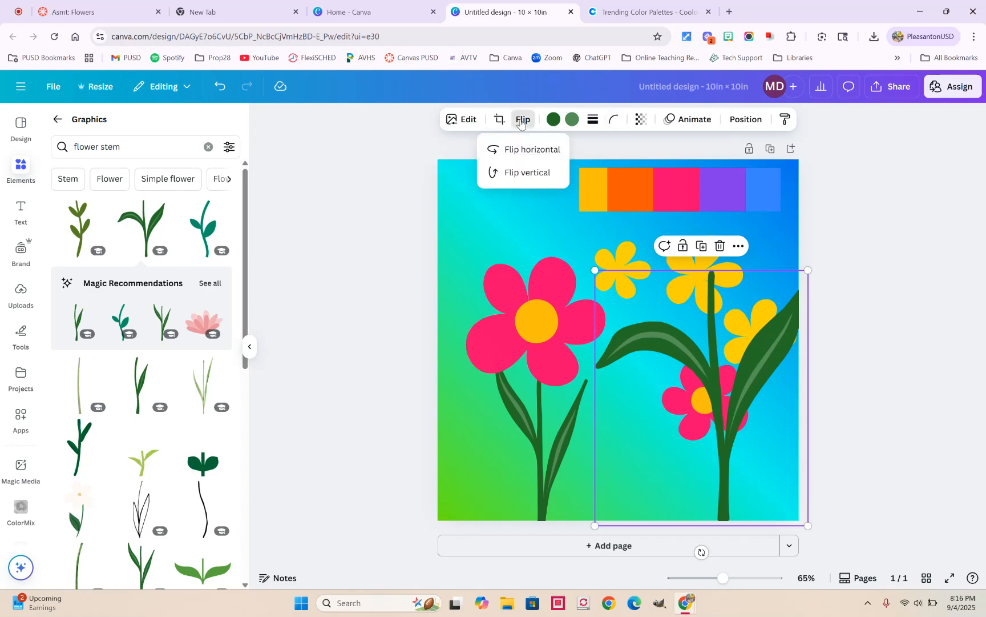
left_click(522, 150)
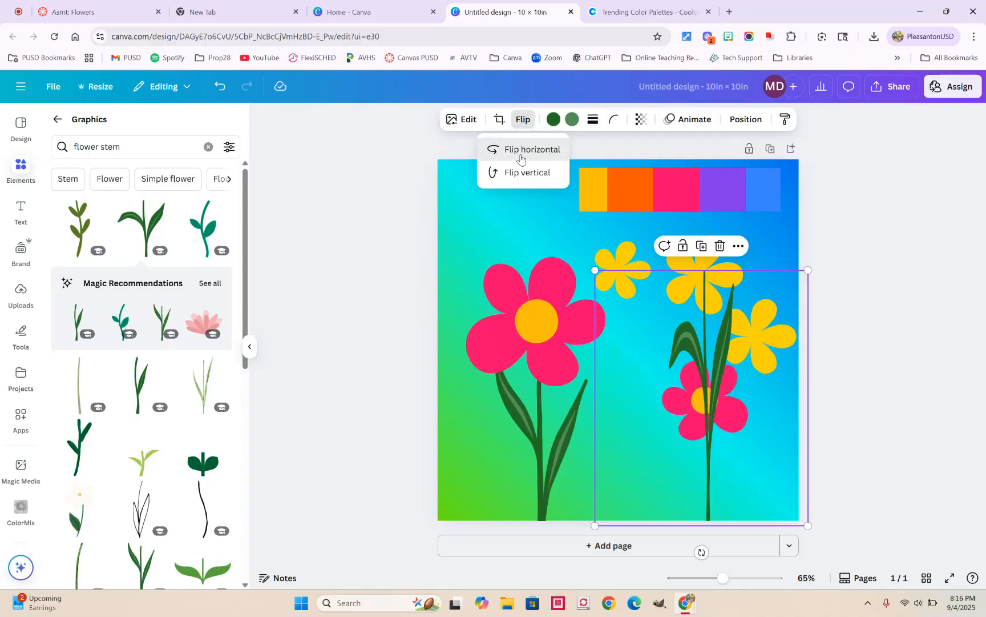
left_click_drag(617, 331, 652, 345)
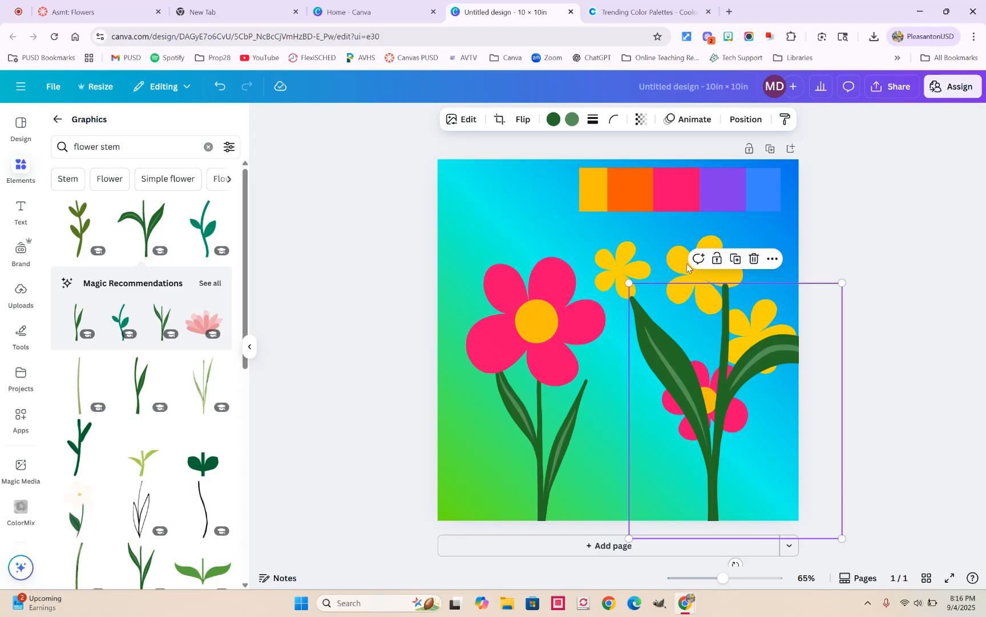
Arrange the upper and small yellow flowers around the large stem's top, and shift the stem slightly left and down.
left_click(685, 264)
mouse_move(685, 264)
left_mouse_down()
mouse_move(712, 262)
mouse_move(700, 257)
left_mouse_up()
left_click_drag(626, 265, 692, 332)
mouse_move(754, 326)
left_mouse_down()
mouse_move(765, 345)
mouse_move(748, 334)
left_mouse_up()
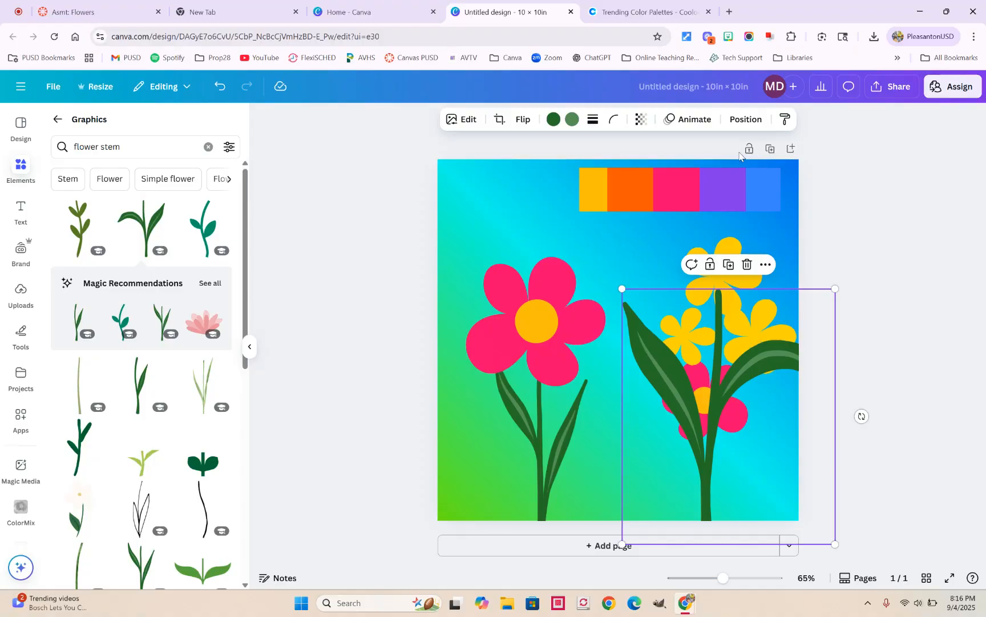
Send the large green stem backward until it sits behind all three yellow flowers.
left_click(744, 119)
left_click(174, 181)
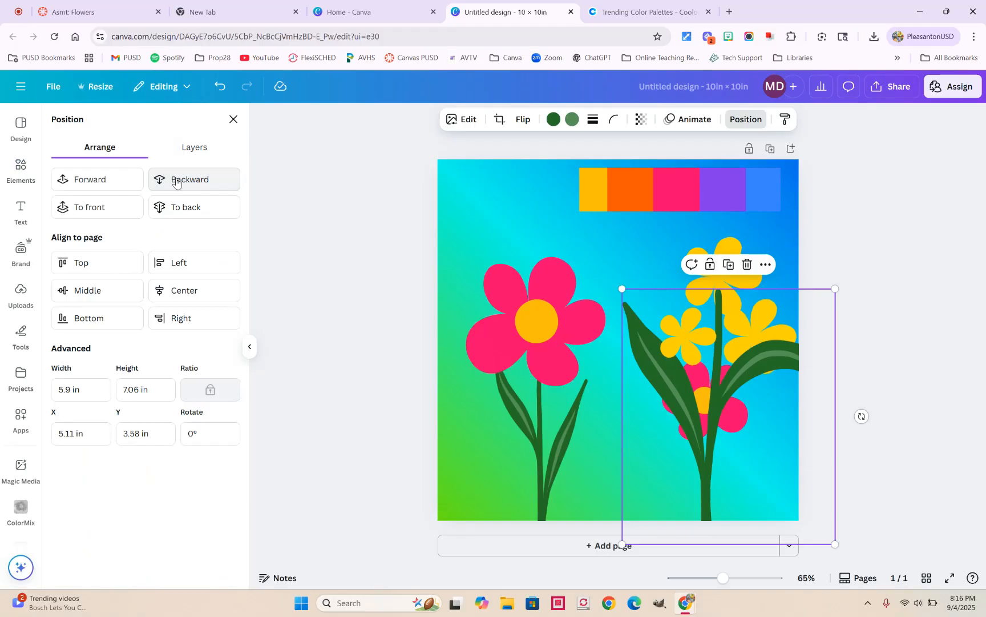
left_click(176, 181)
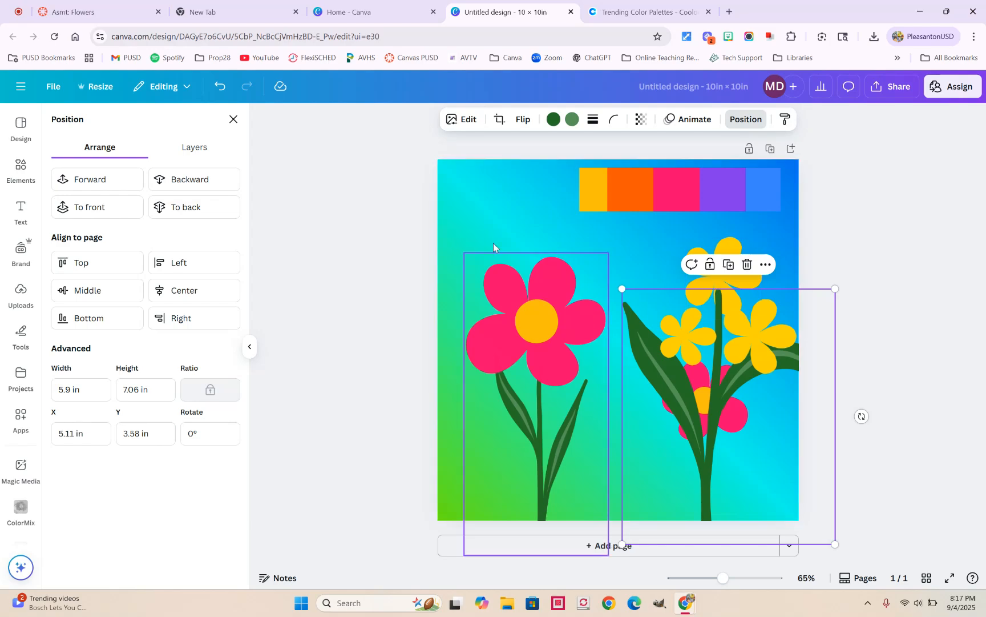
left_click(179, 183)
left_click(639, 238)
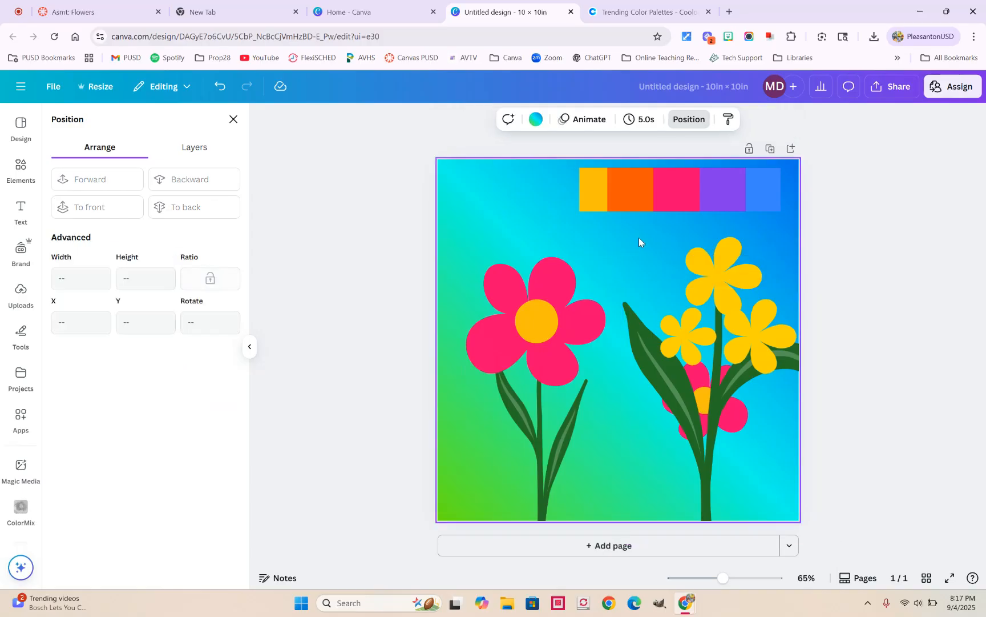
left_click(733, 428)
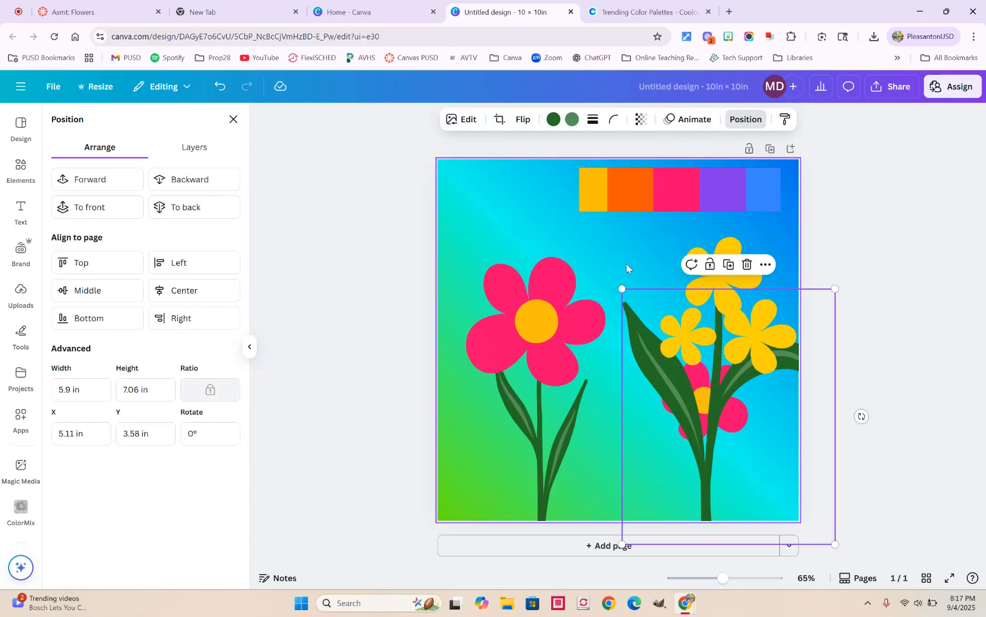
left_click(498, 183)
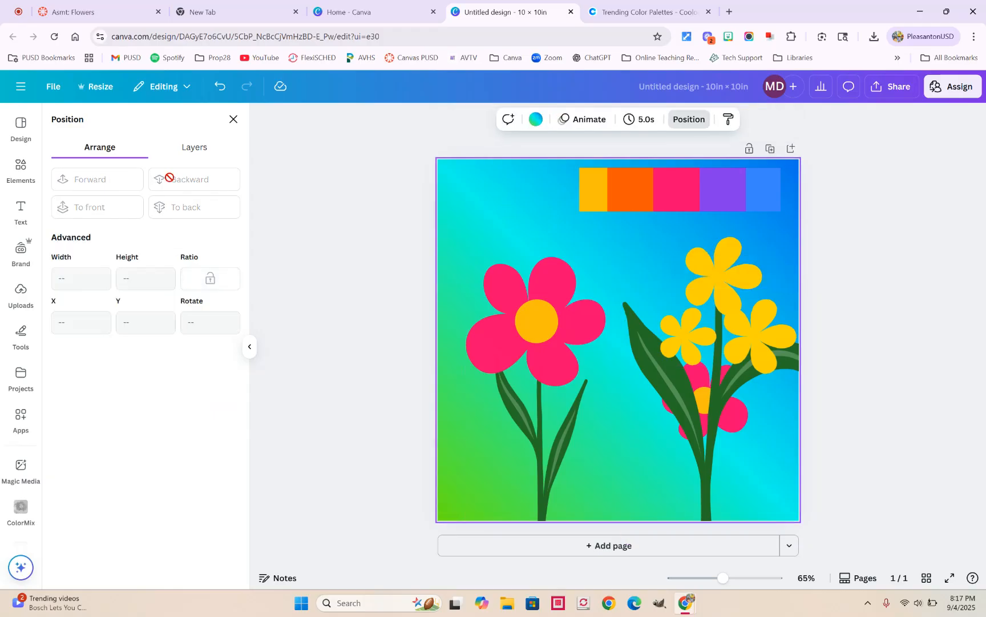
Search the elements for "flower shape", add the light blue five-petal flower, and shrink it to a small size above the stems.
left_click(21, 169)
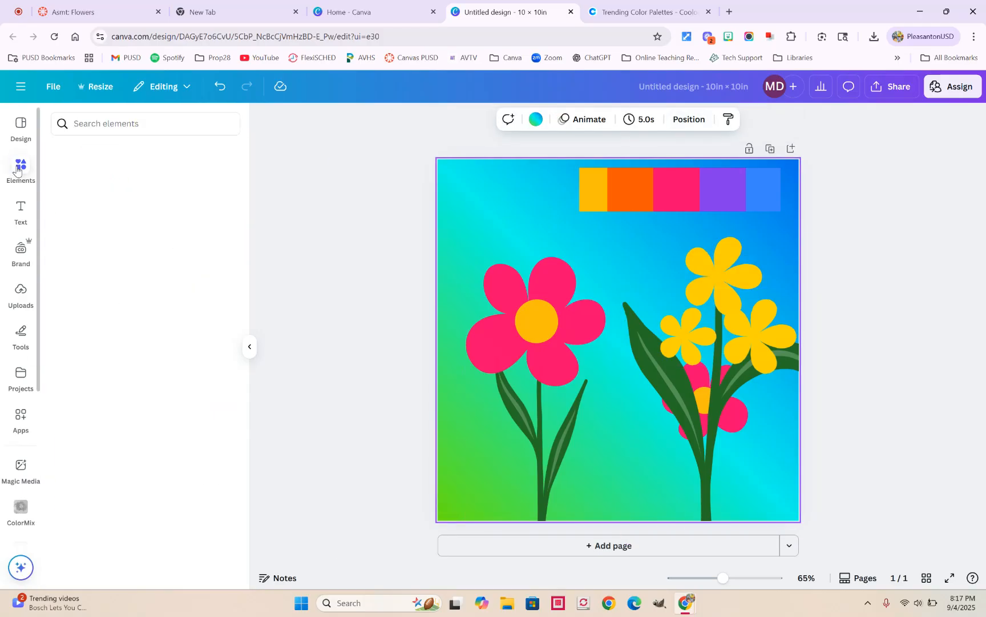
left_click(103, 124)
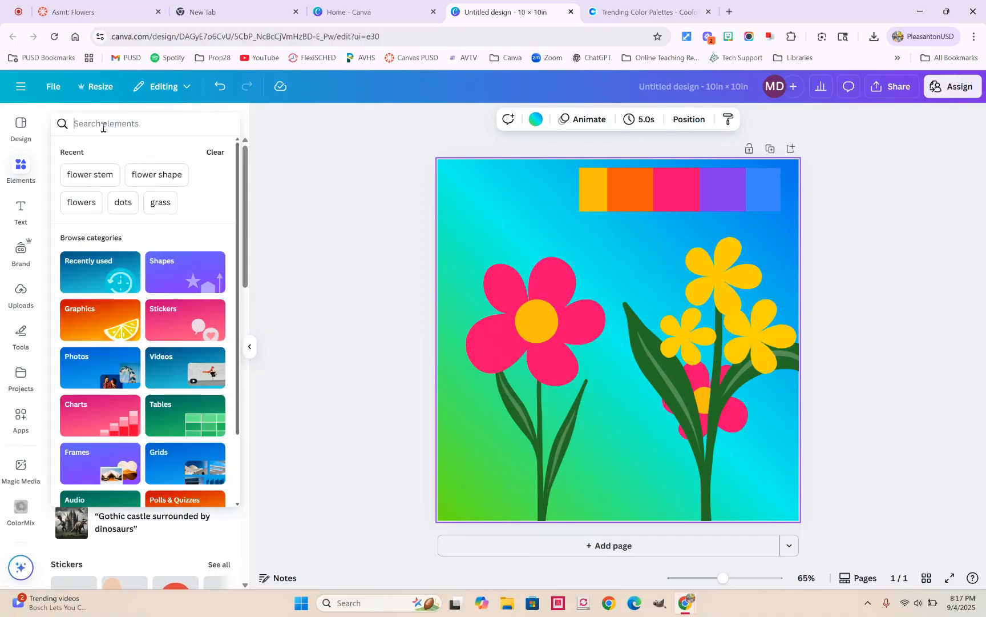
type("flow")
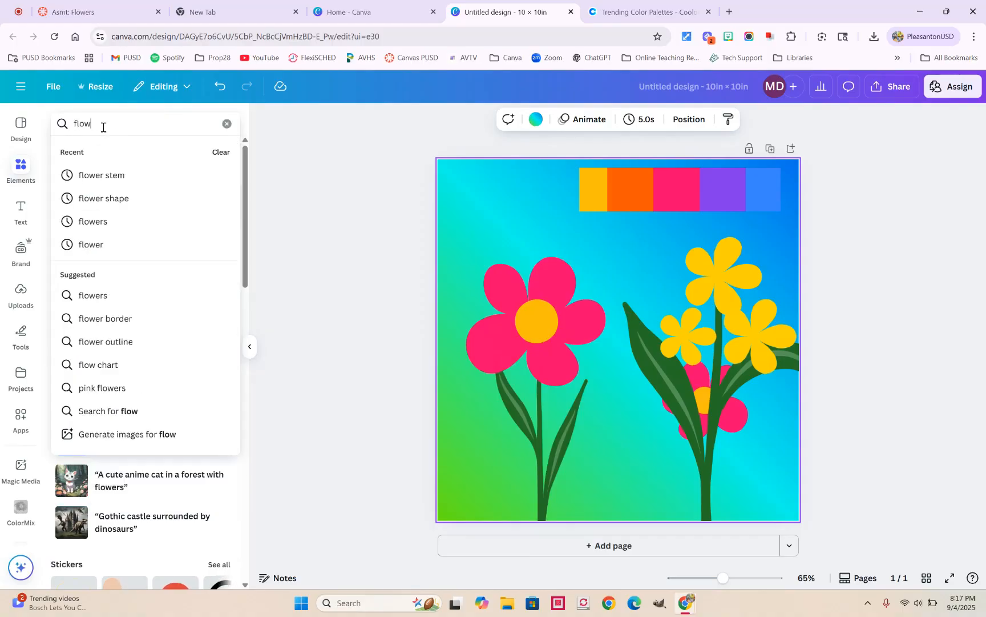
left_click(94, 198)
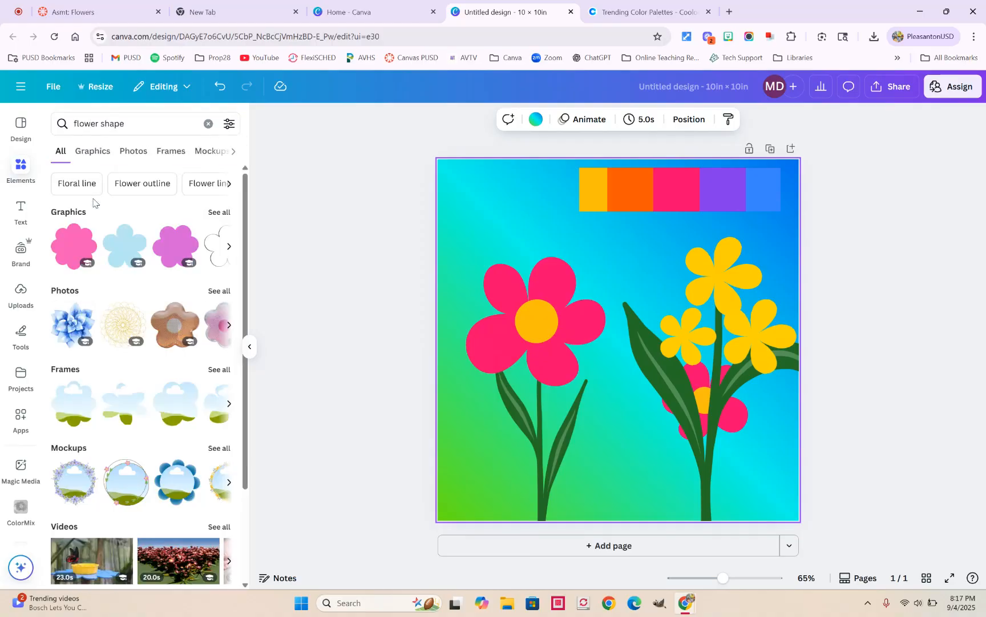
left_click(119, 249)
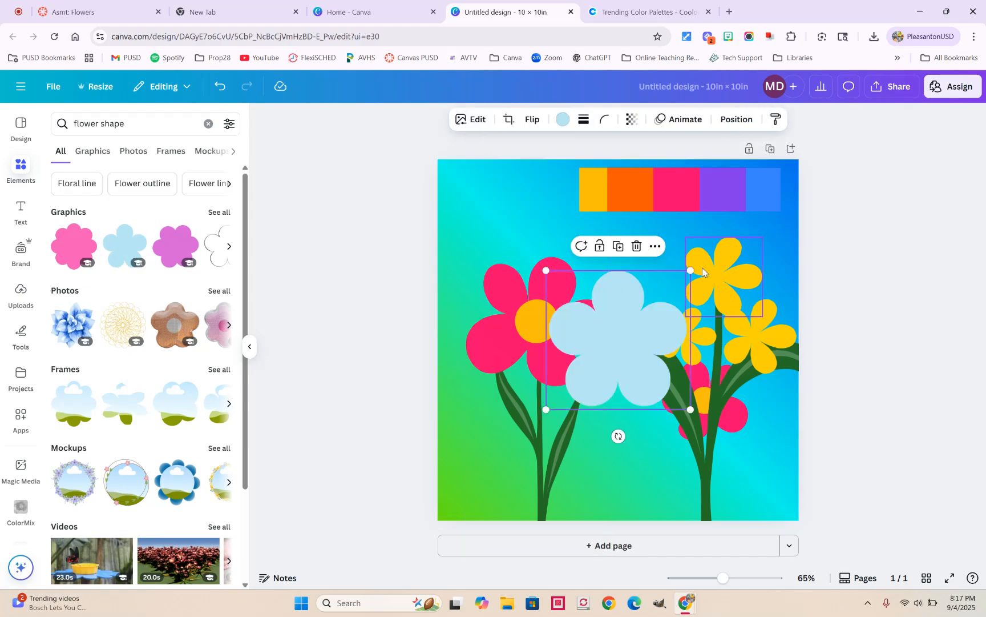
left_click_drag(689, 269, 621, 248)
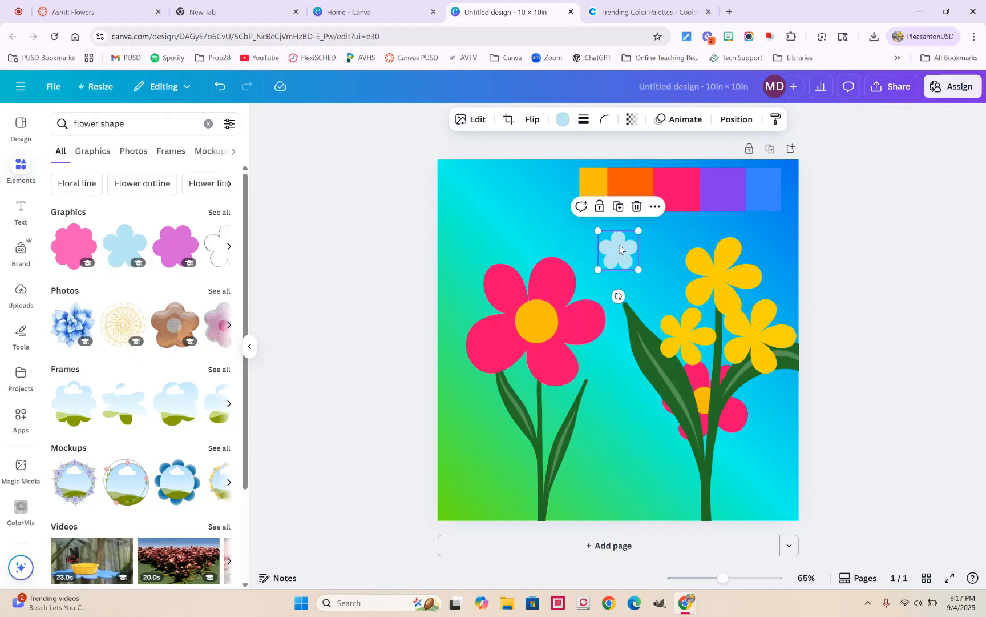
Recolour the small light blue flower with the palette's orange and shrink it a little more.
left_click(564, 121)
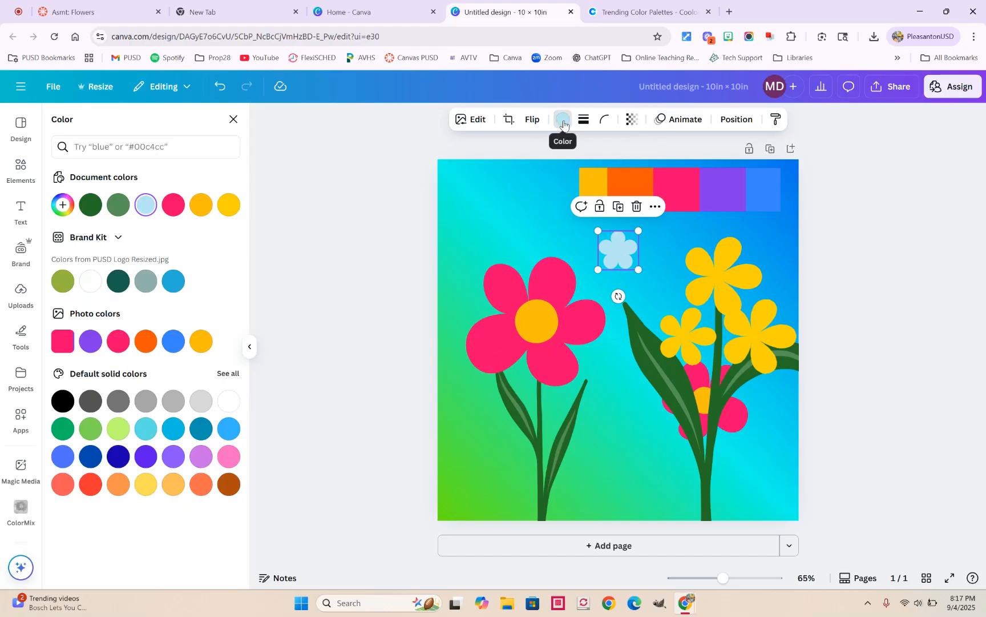
left_click(146, 341)
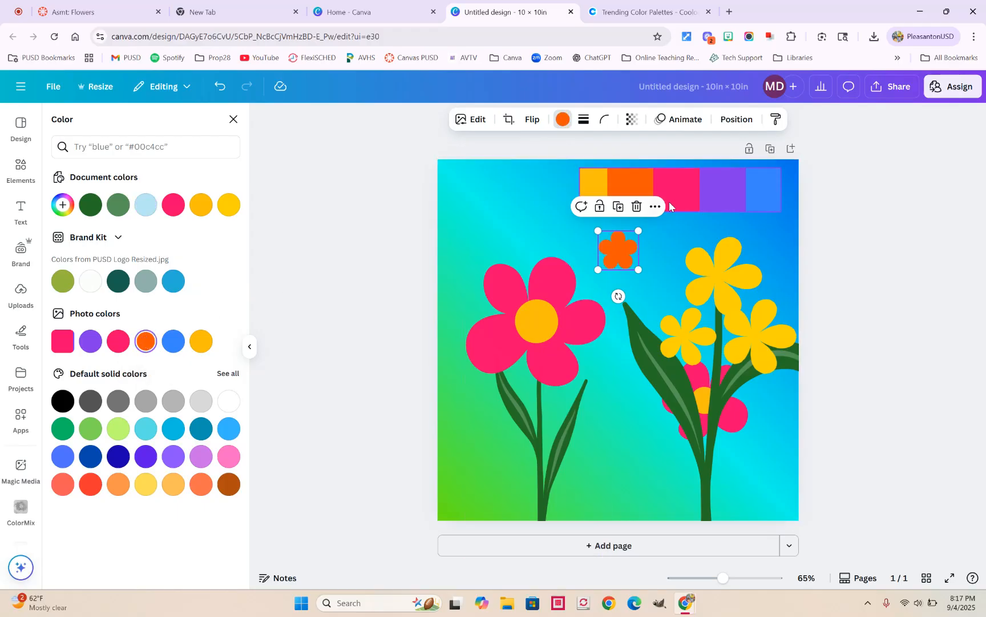
left_click_drag(638, 231, 627, 243)
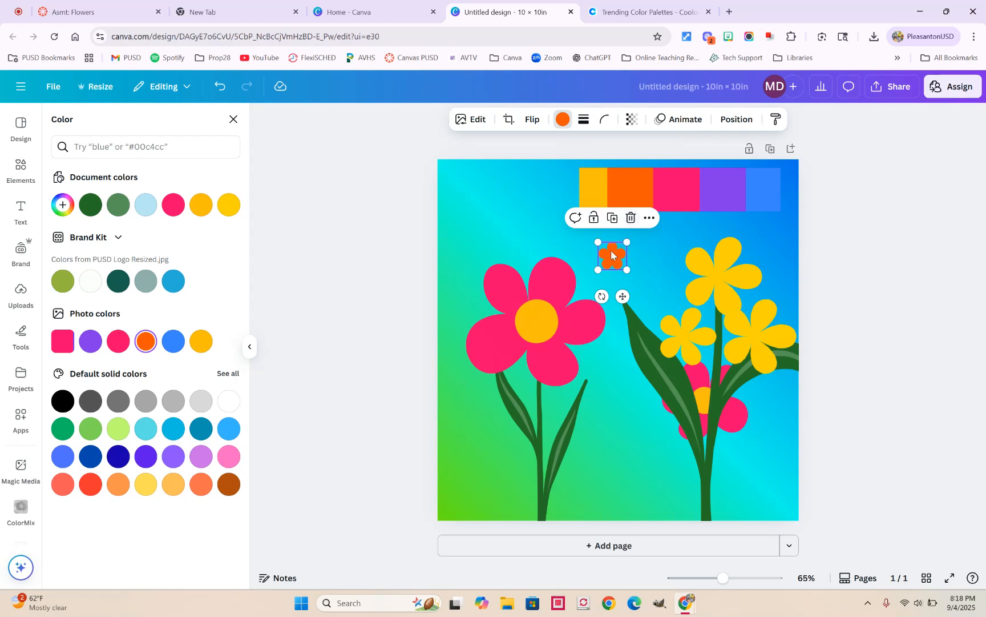
Duplicate the small orange flower and place one orange flower as the centre of each of the three yellow flowers.
left_click(613, 220)
left_click_drag(616, 265, 720, 272)
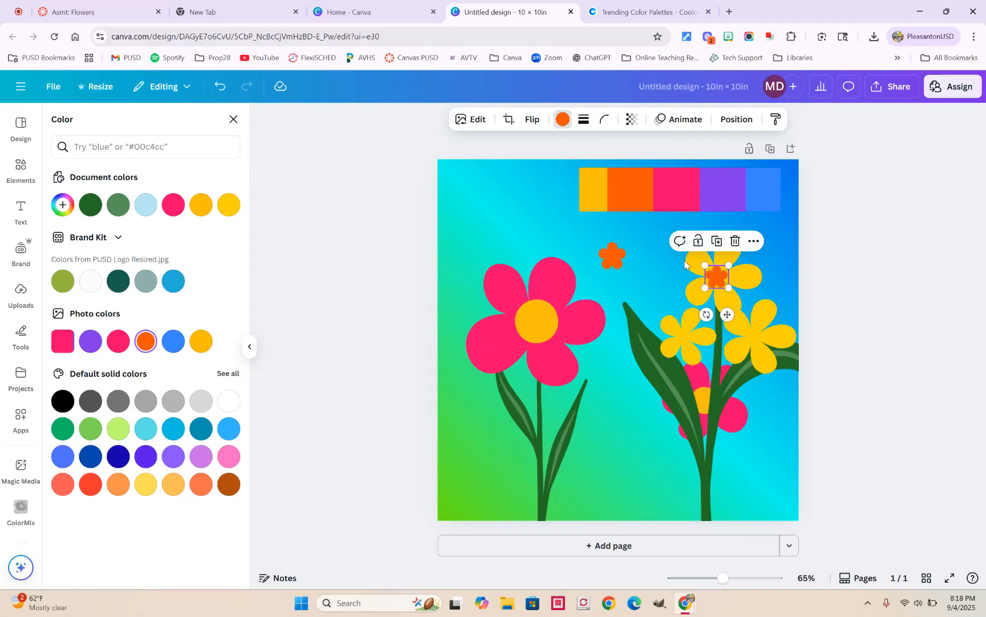
left_click(615, 251)
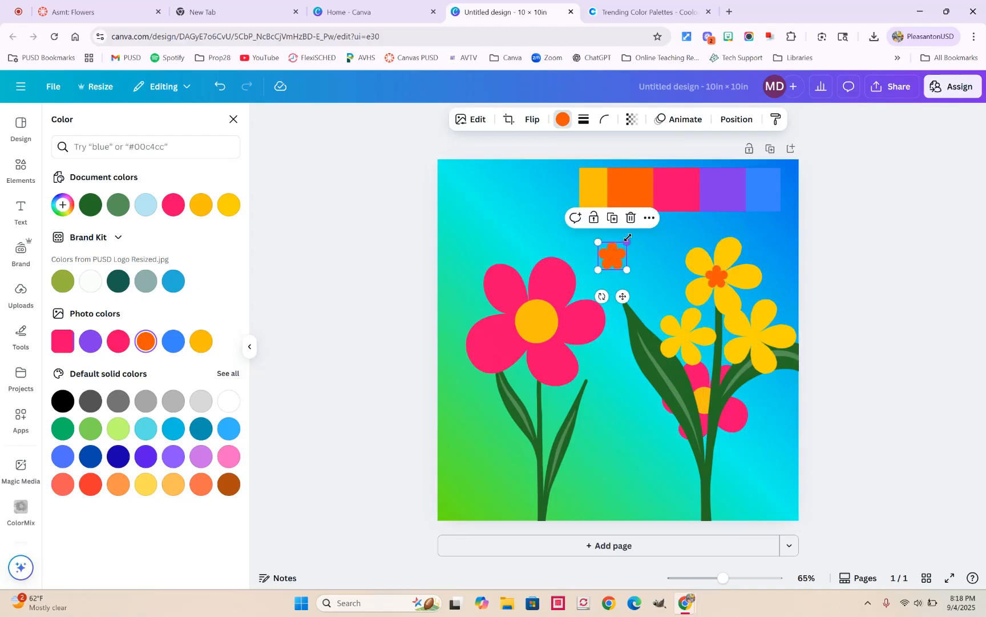
left_click_drag(627, 238, 621, 248)
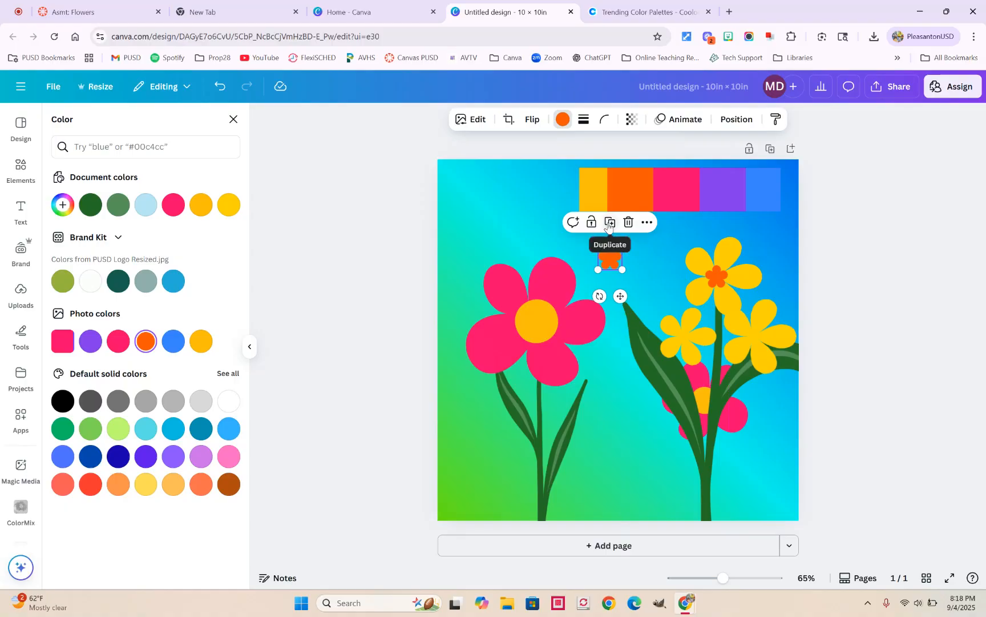
left_click(612, 226)
left_click_drag(624, 268, 690, 332)
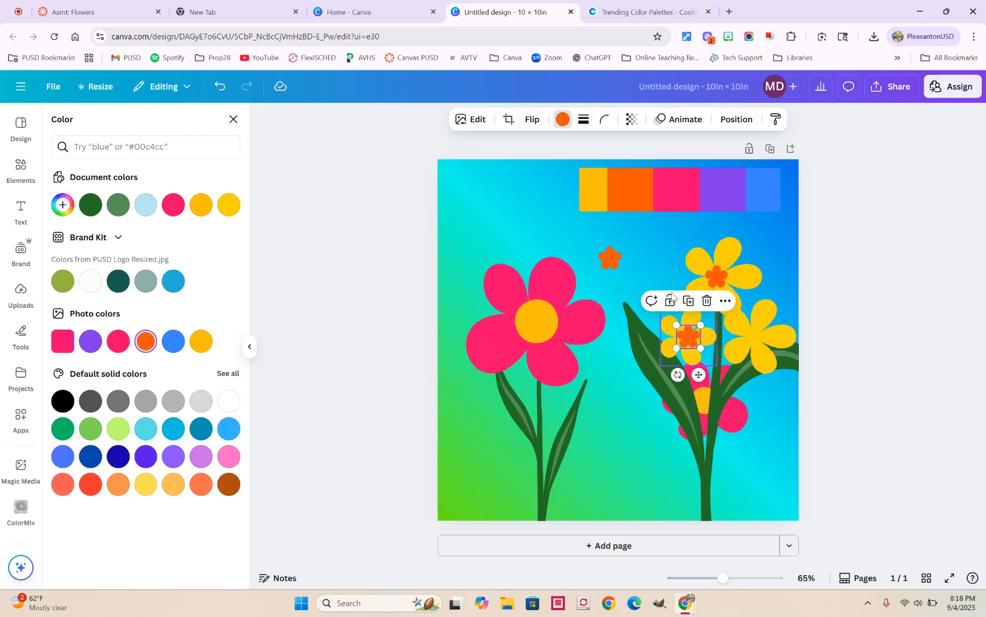
left_click(611, 258)
left_click_drag(612, 258, 753, 333)
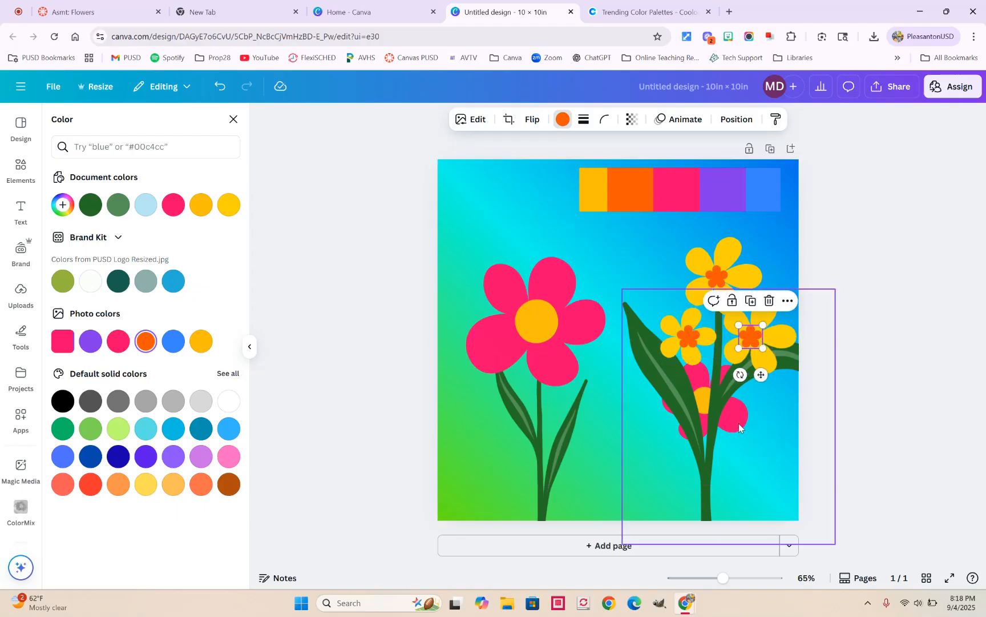
Move the small pink flower out from behind the large stem to the page's lower middle, keeping the stem under the yellow flowers.
left_click(673, 440)
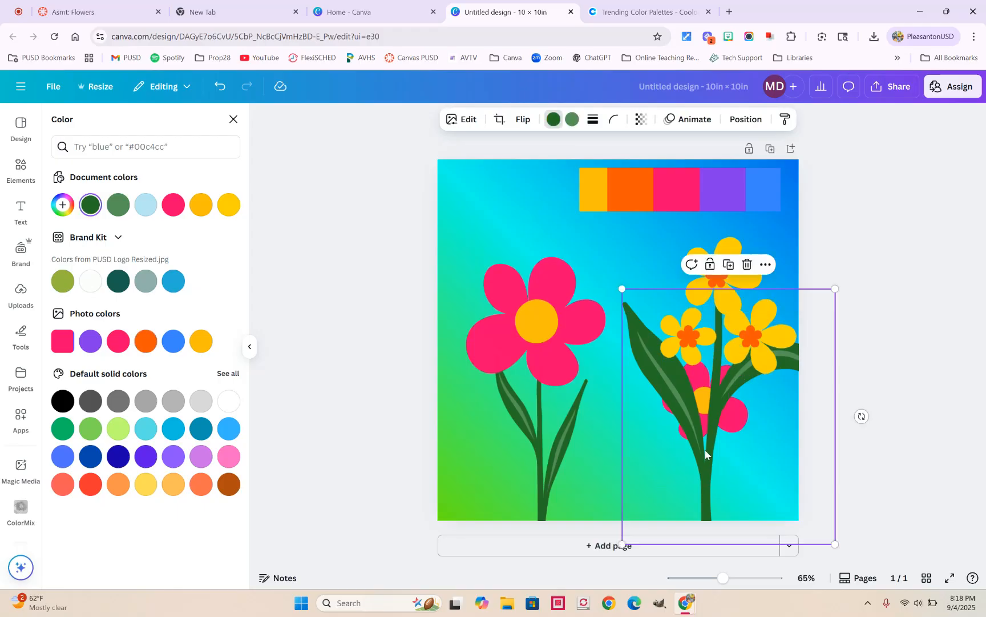
left_click_drag(700, 461, 757, 457)
left_click(672, 400)
left_click_drag(673, 400, 604, 461)
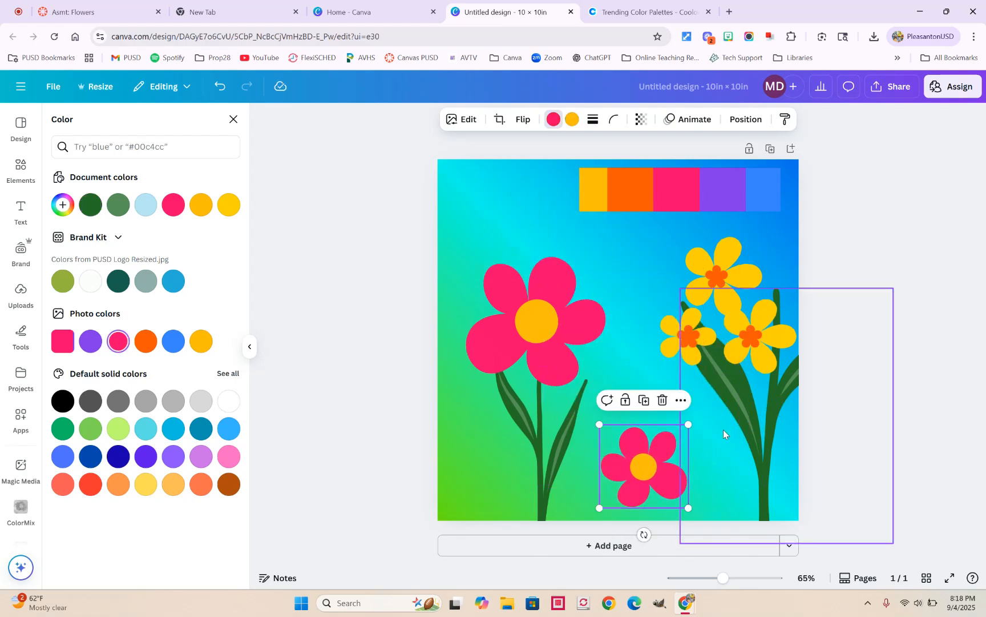
left_click_drag(734, 409, 683, 412)
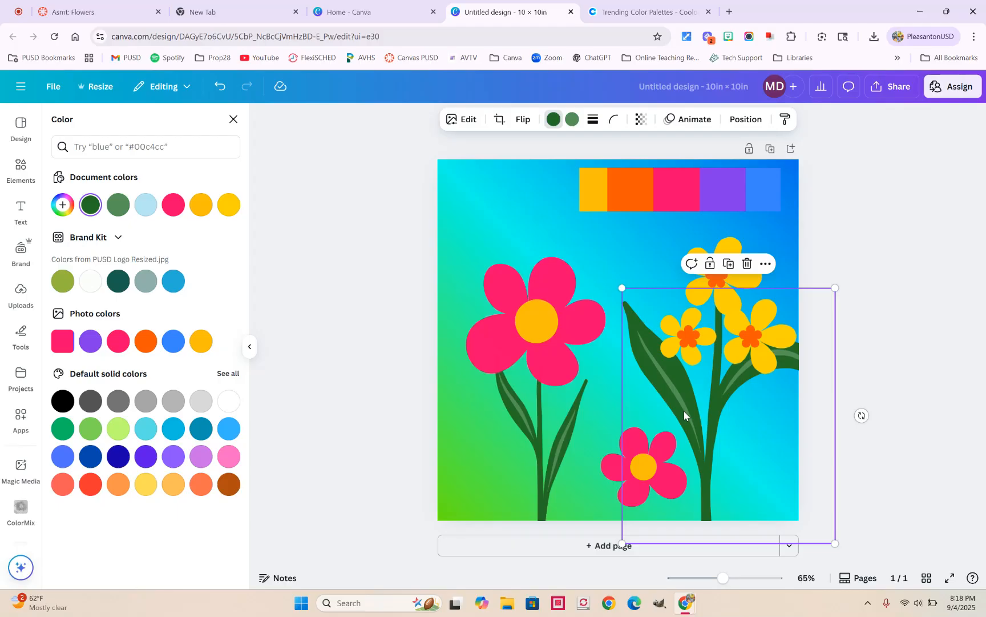
left_click(599, 230)
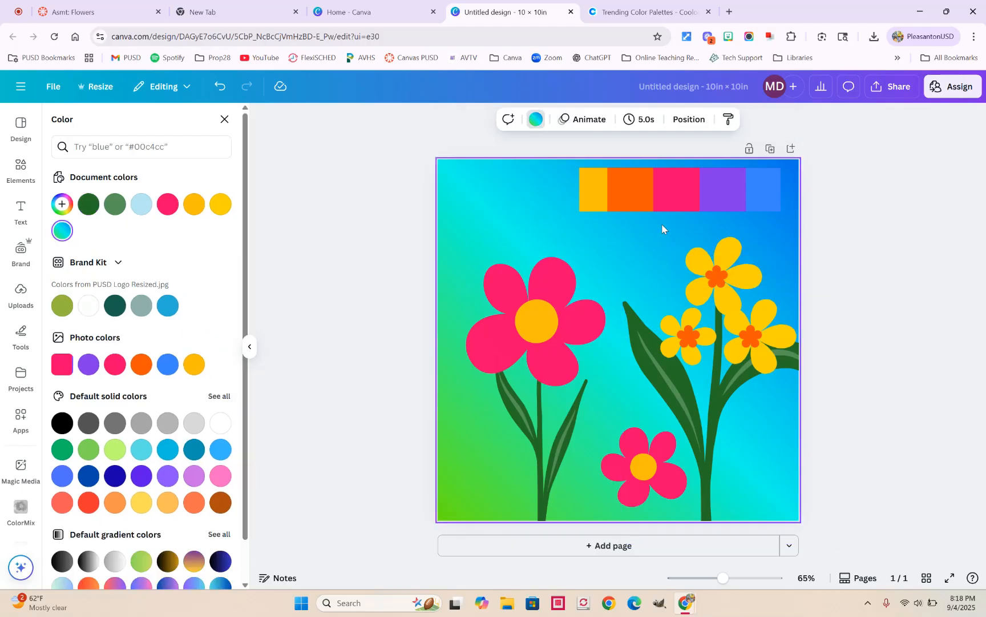
Group the yellow flowers, their orange centres, the large stem and the small pink flower, and shift the group slightly left.
left_click_drag(670, 228, 785, 517)
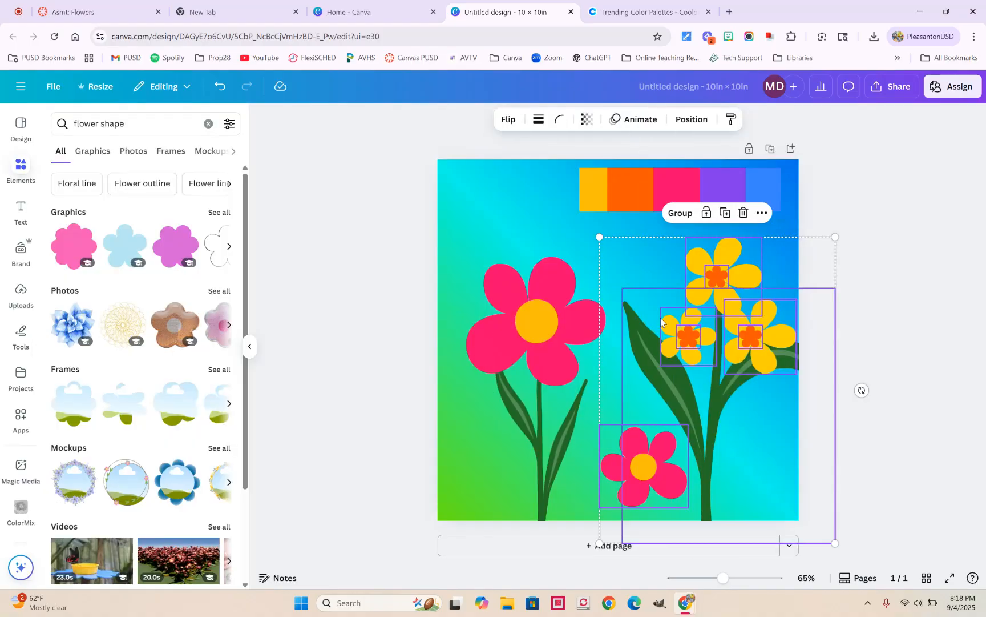
left_click(682, 215)
mouse_move(705, 446)
left_mouse_down()
mouse_move(665, 434)
mouse_move(678, 439)
mouse_move(681, 419)
mouse_move(698, 442)
left_mouse_up()
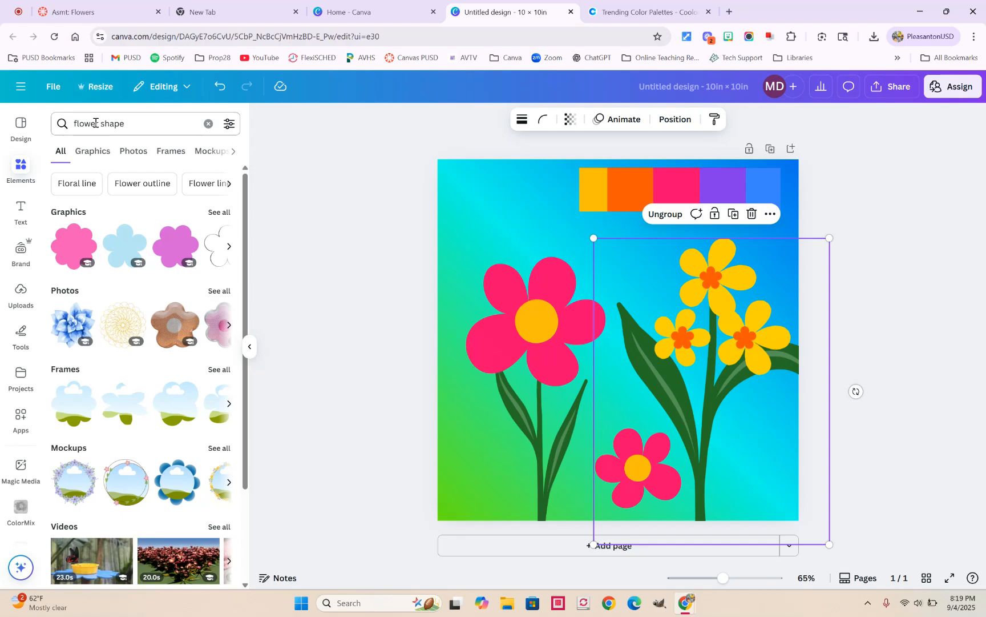
Search the elements for "flower stem" and limit the results to graphics.
left_click(125, 127)
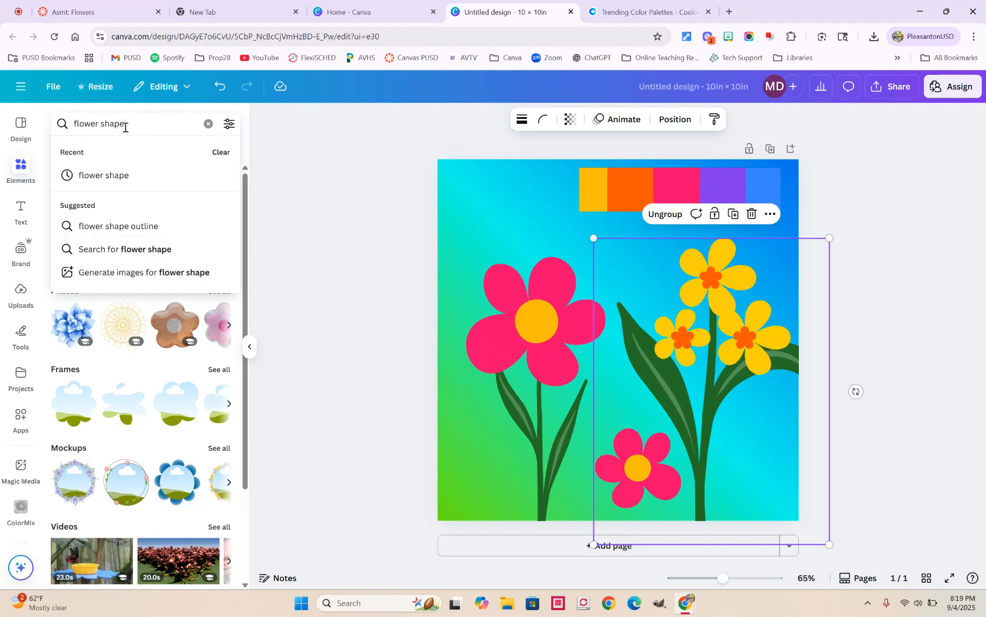
key("Return")
left_click_drag(125, 125, 67, 125)
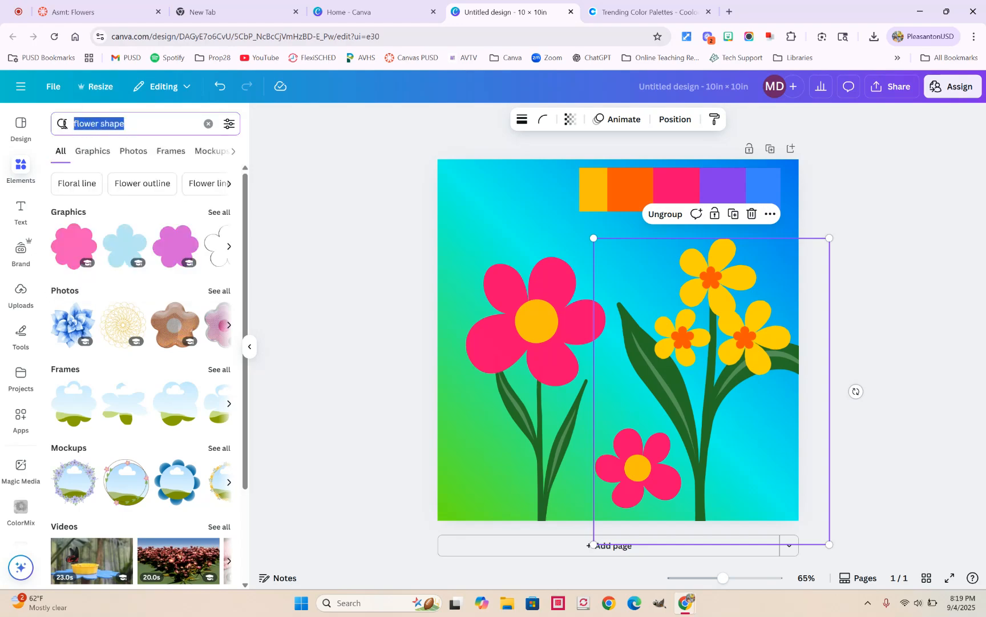
type("flower ")
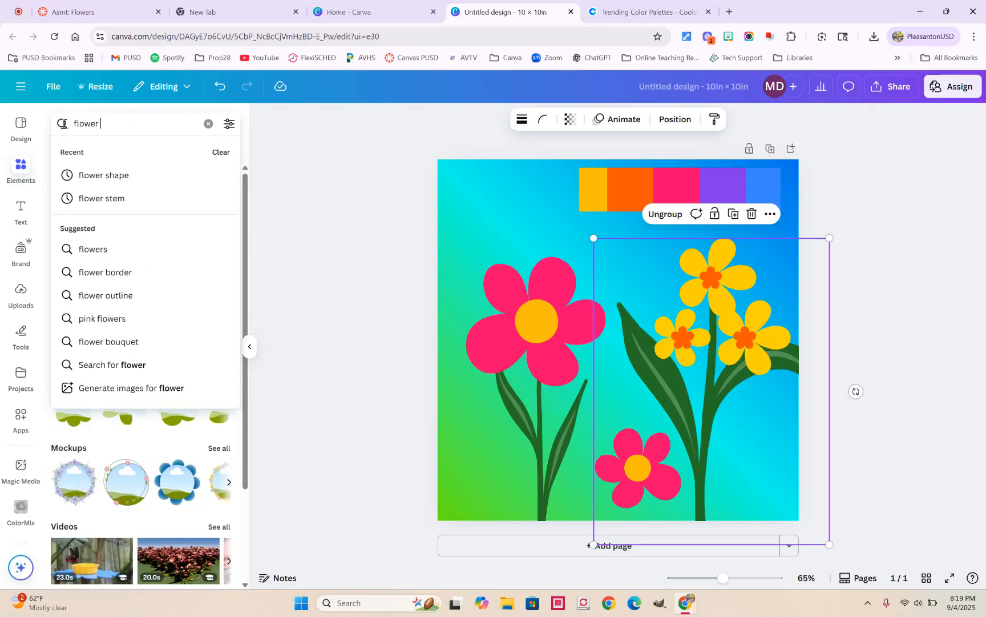
type("stem")
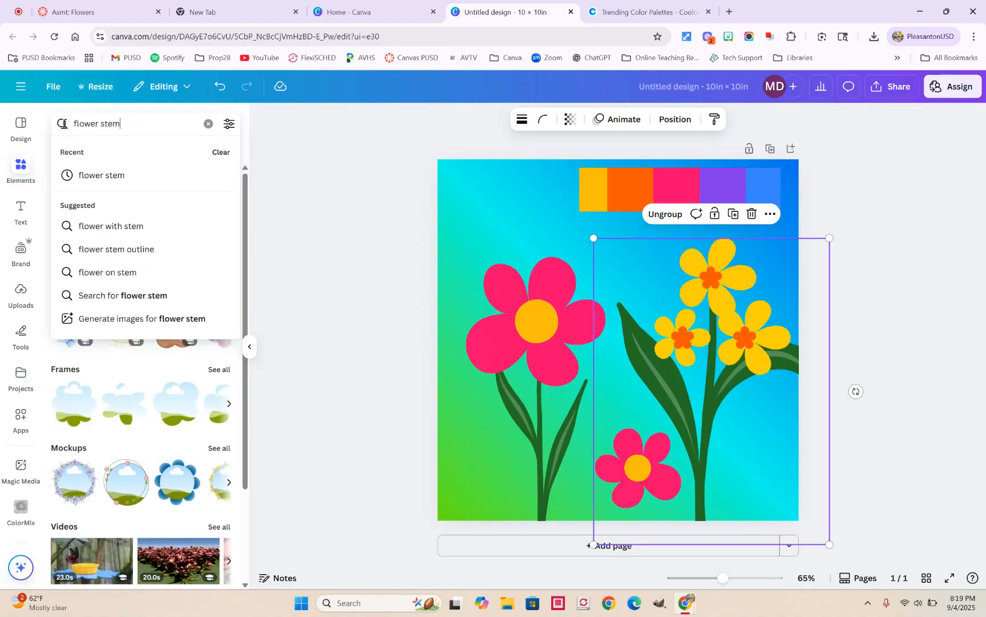
key("Return")
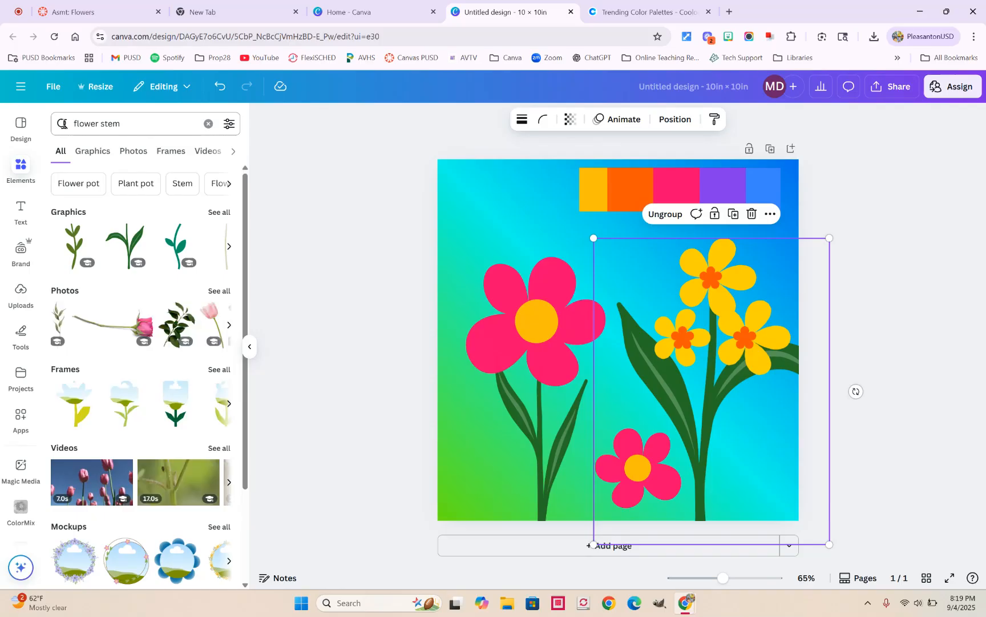
left_click(93, 153)
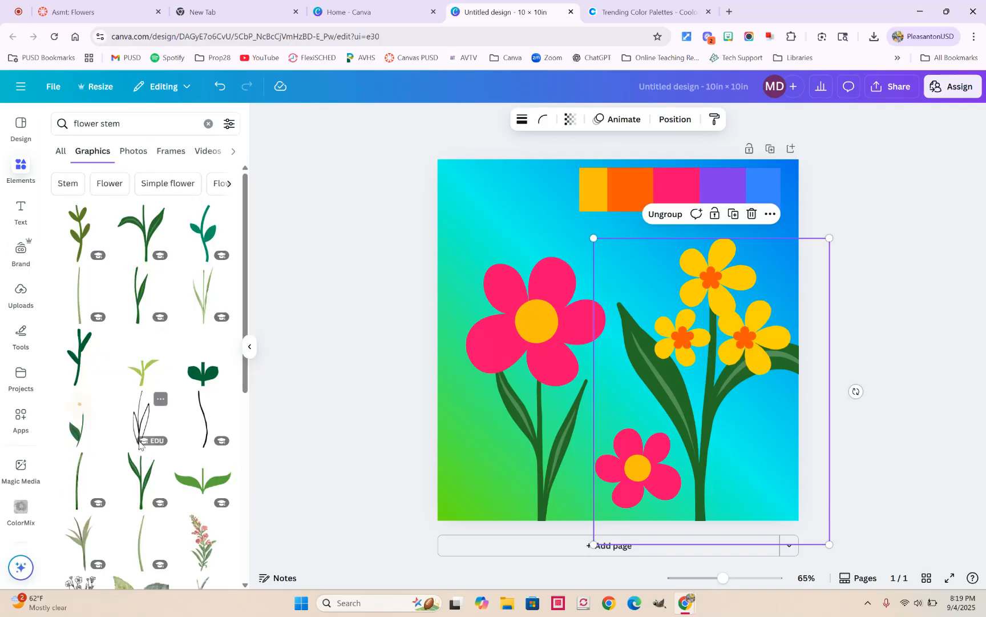
Add the olive green watercolour stem with long pointed leaves and move it down to the page's lower middle, between the flowers.
scroll(145, 444, "down", 2)
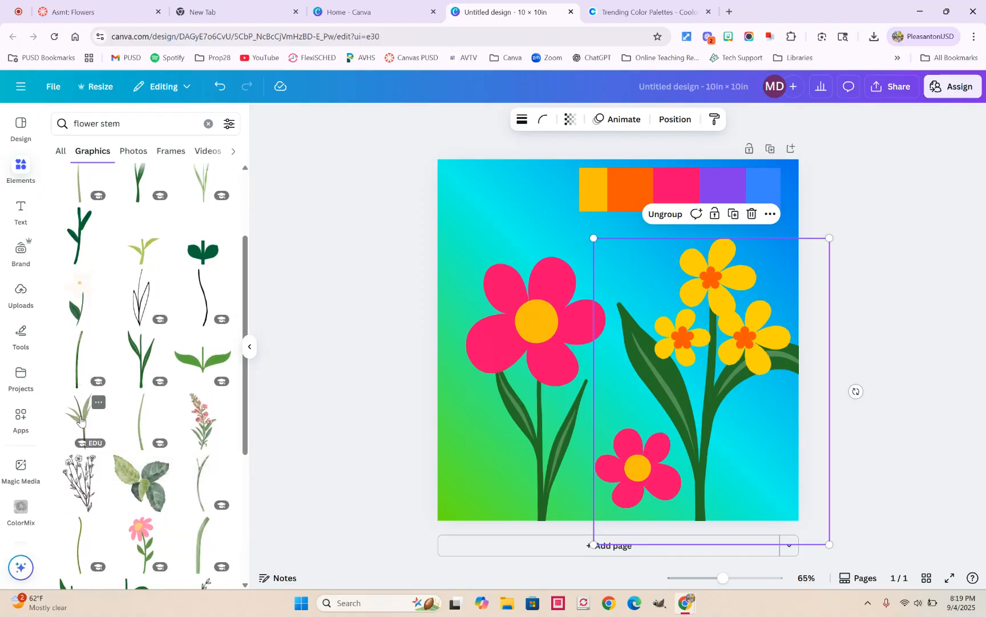
left_click(80, 437)
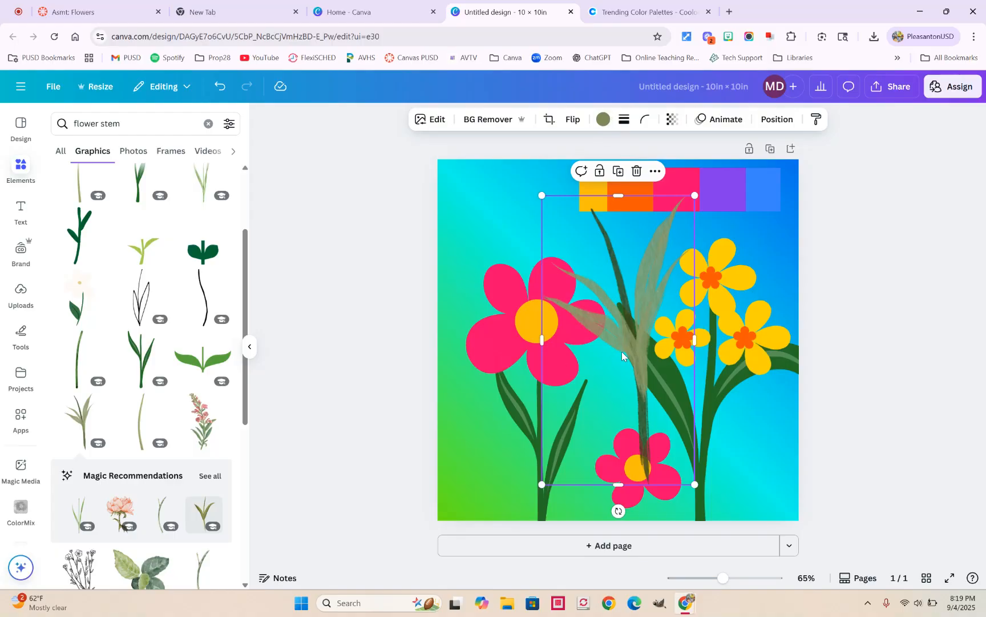
left_click_drag(627, 349, 598, 408)
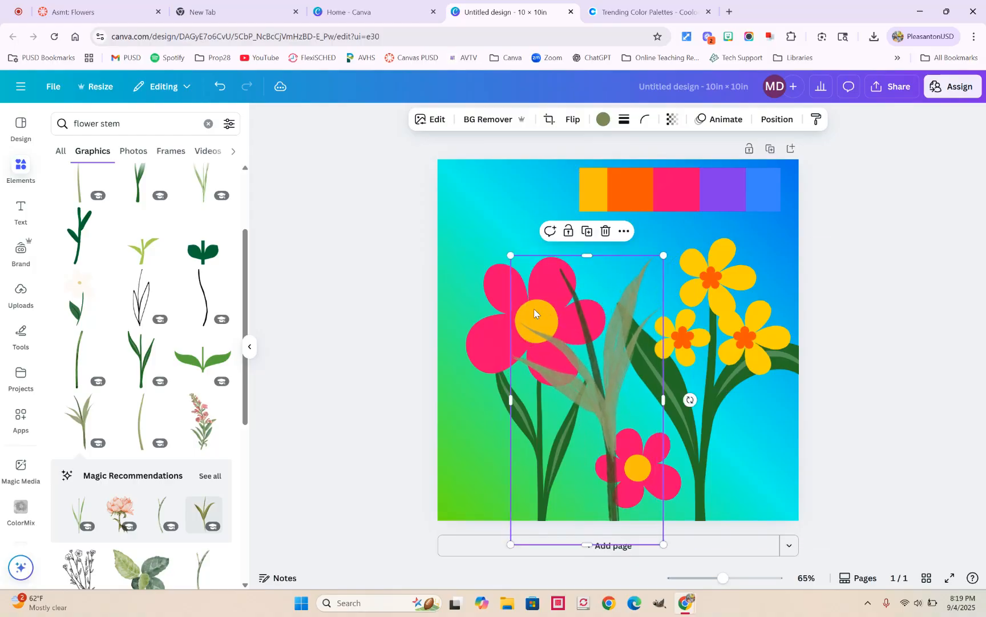
Enlarge the olive watercolour stem to about 6.5 × 12.3 in, reposition it near the page's middle, and recolour it Tangy lime (#4ca626).
left_click_drag(487, 223, 411, 115)
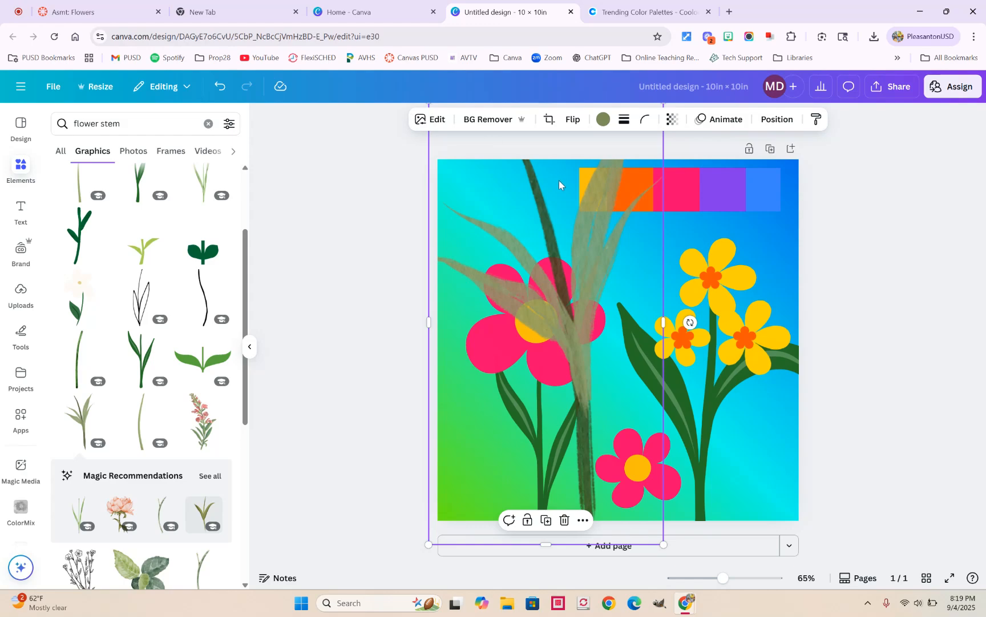
left_click_drag(598, 251, 614, 274)
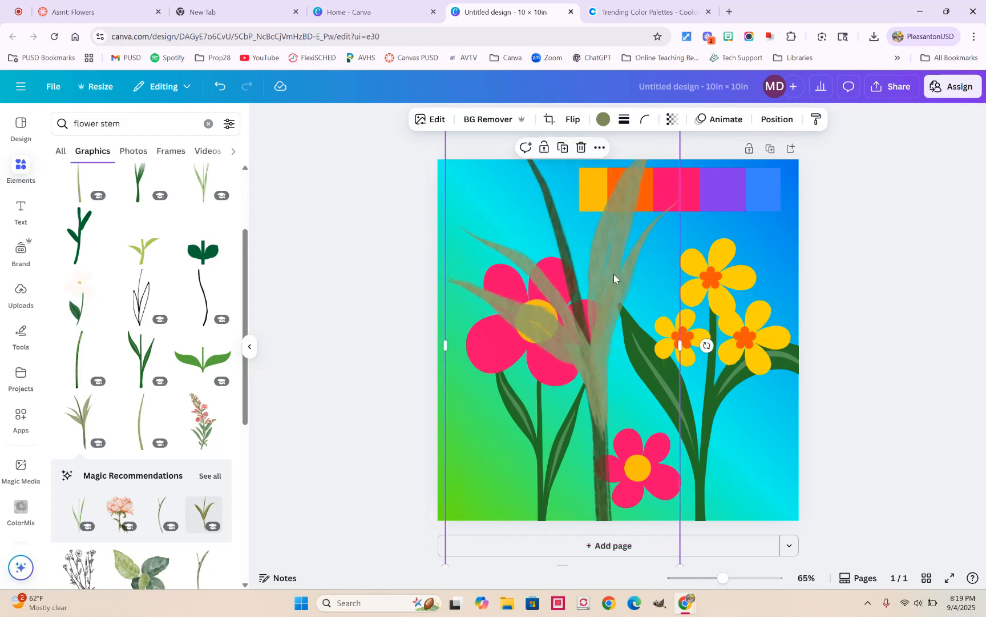
left_click(603, 120)
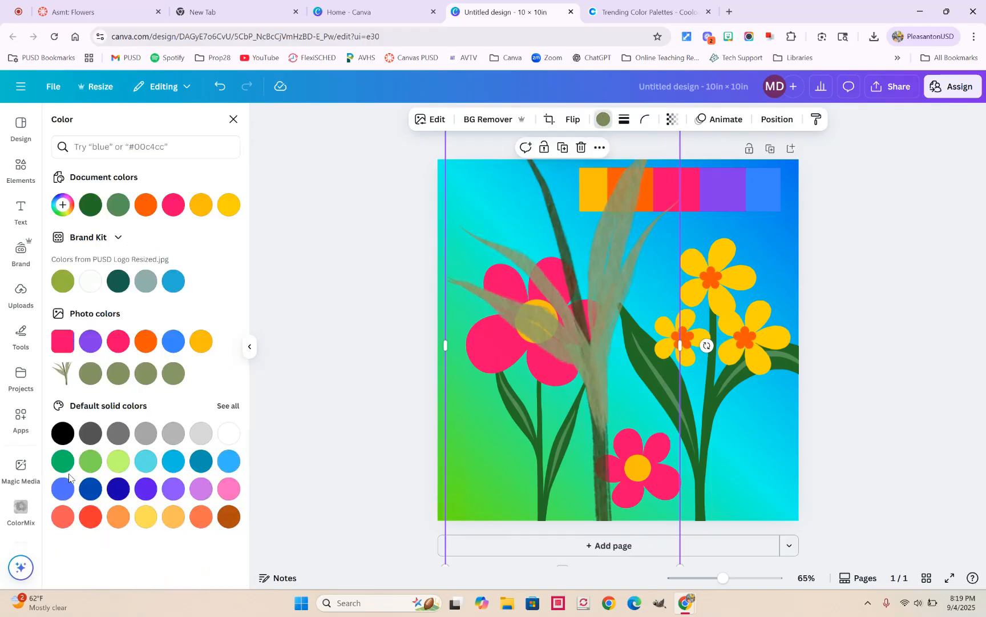
left_click(227, 406)
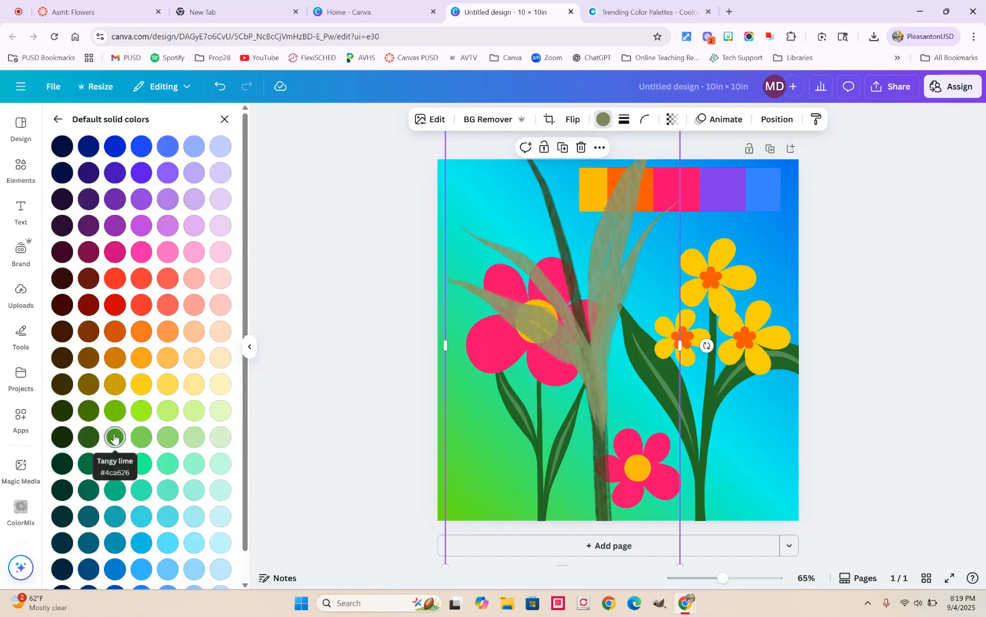
left_click(84, 409)
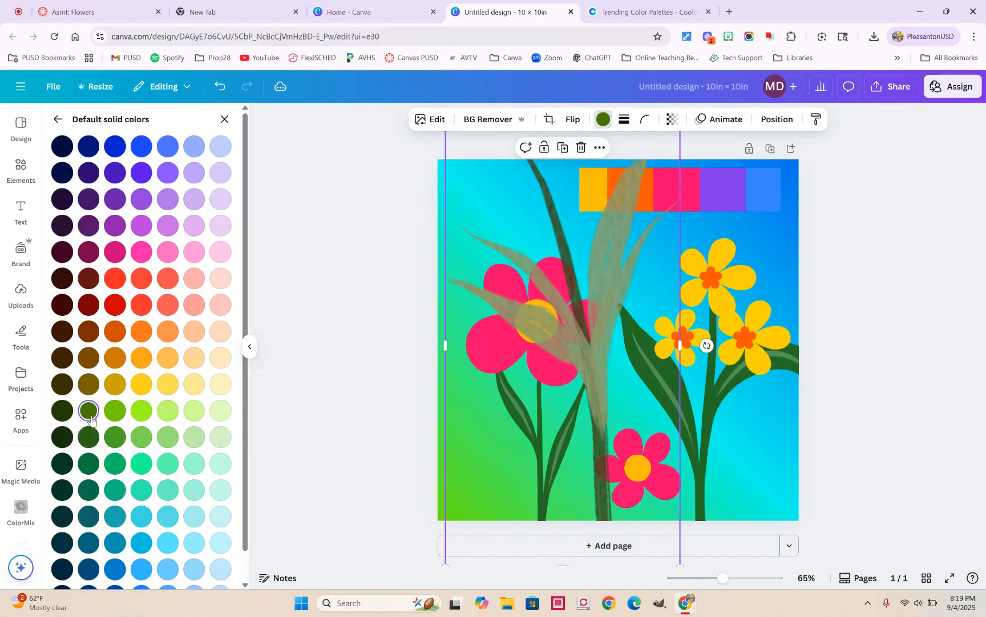
left_click(116, 439)
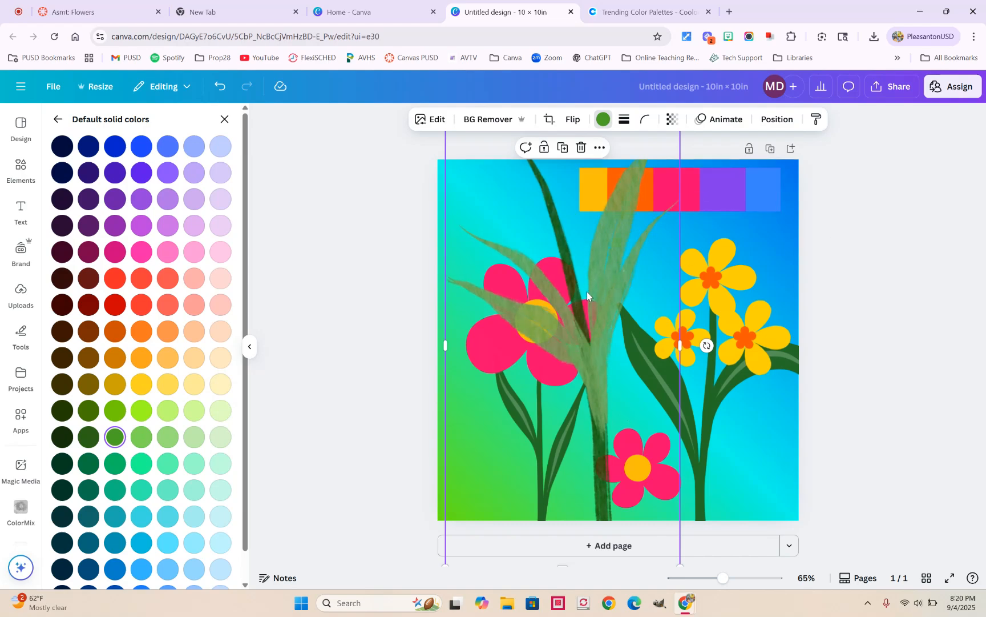
Send the watercolour stem behind all the flowers and set its transparency to 43.
left_click(779, 120)
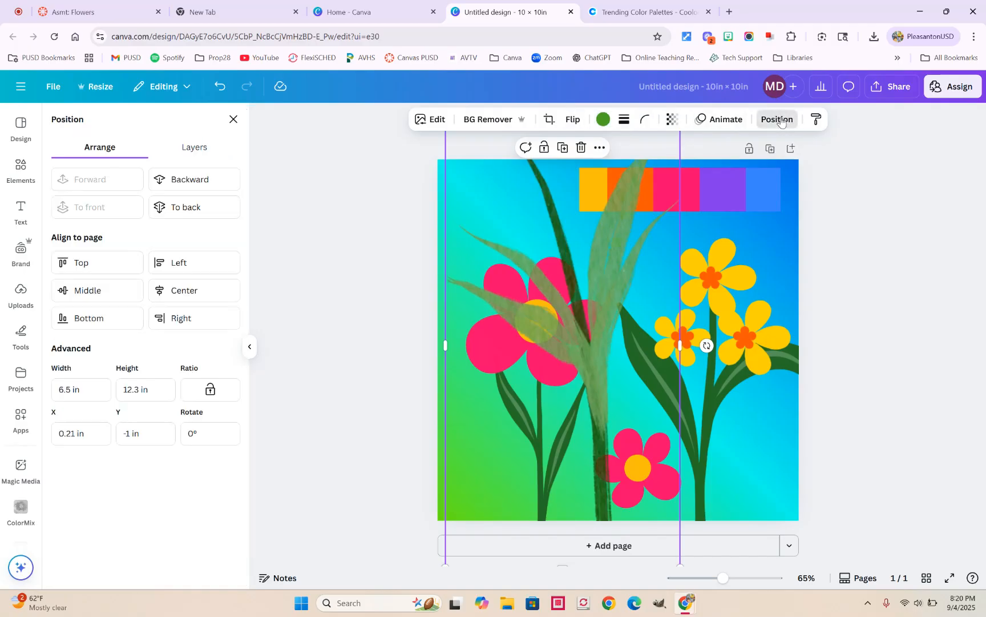
left_click(190, 207)
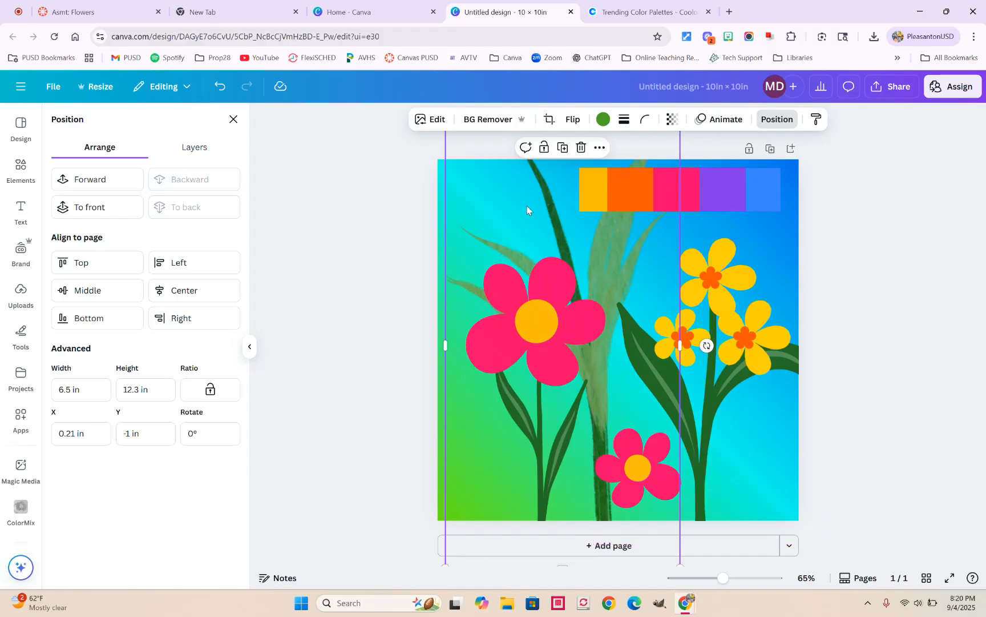
left_click(673, 122)
left_click(667, 167)
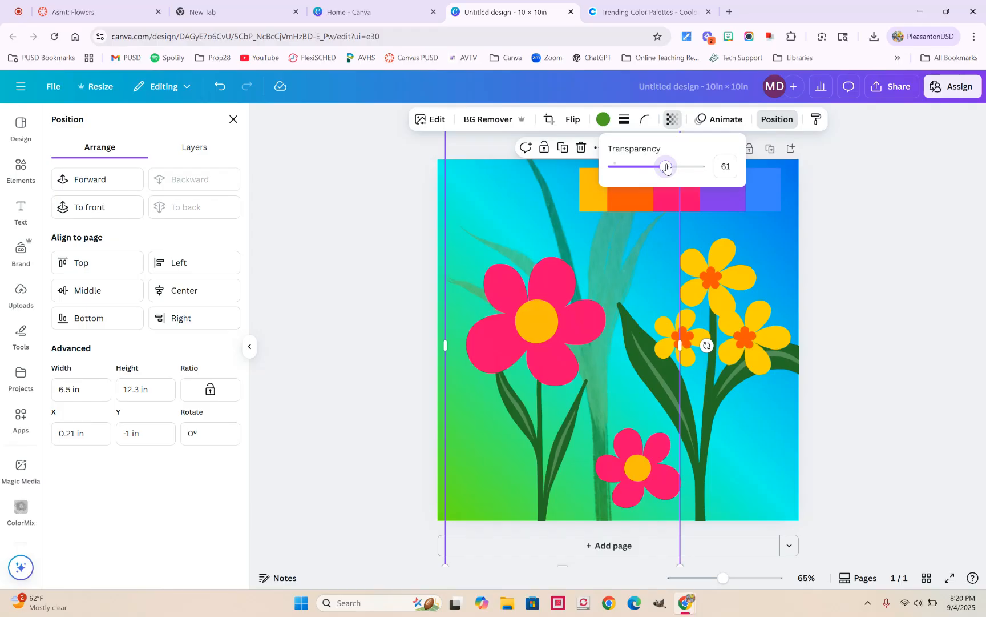
left_click(651, 169)
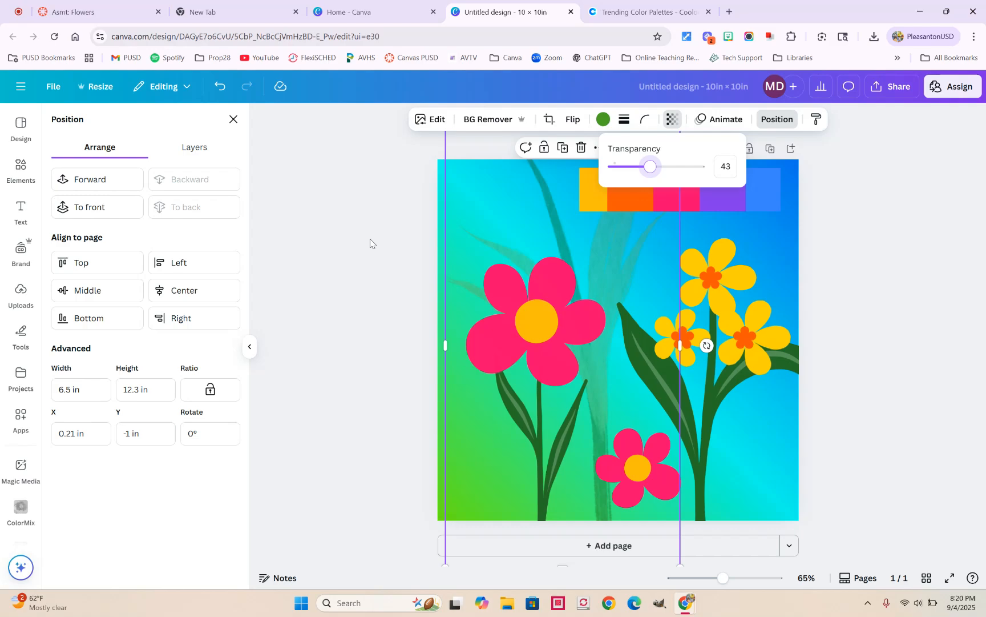
left_click(350, 200)
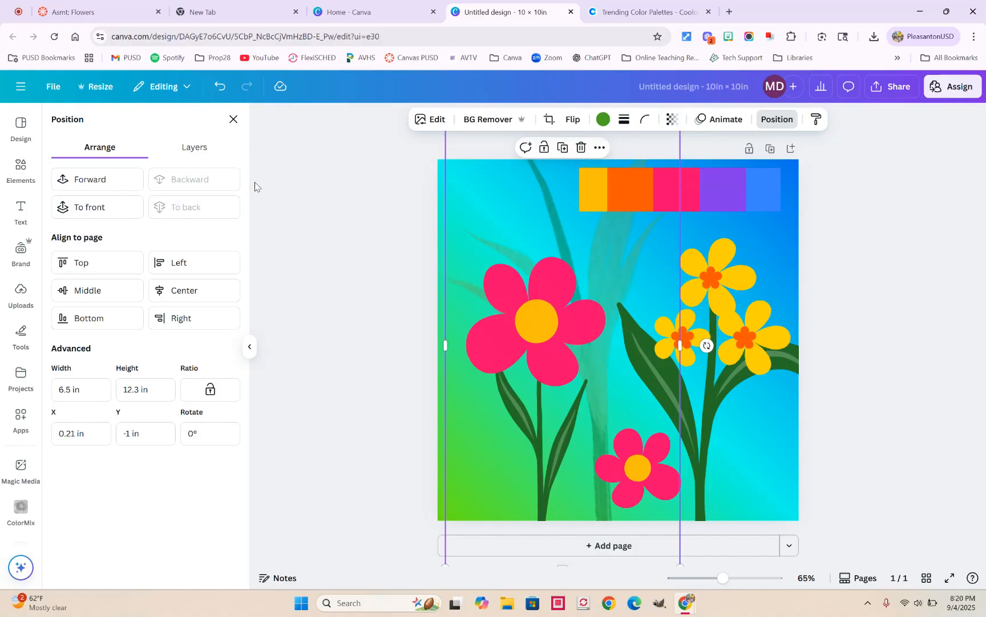
Search the elements for "spray of poka dots" and show all matching graphics.
left_click(20, 167)
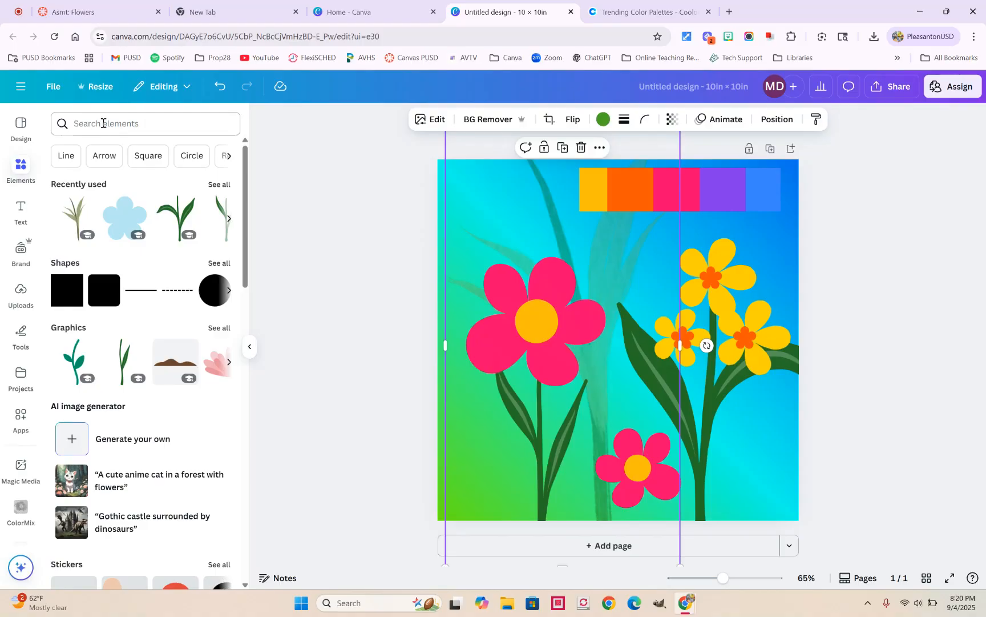
left_click(103, 123)
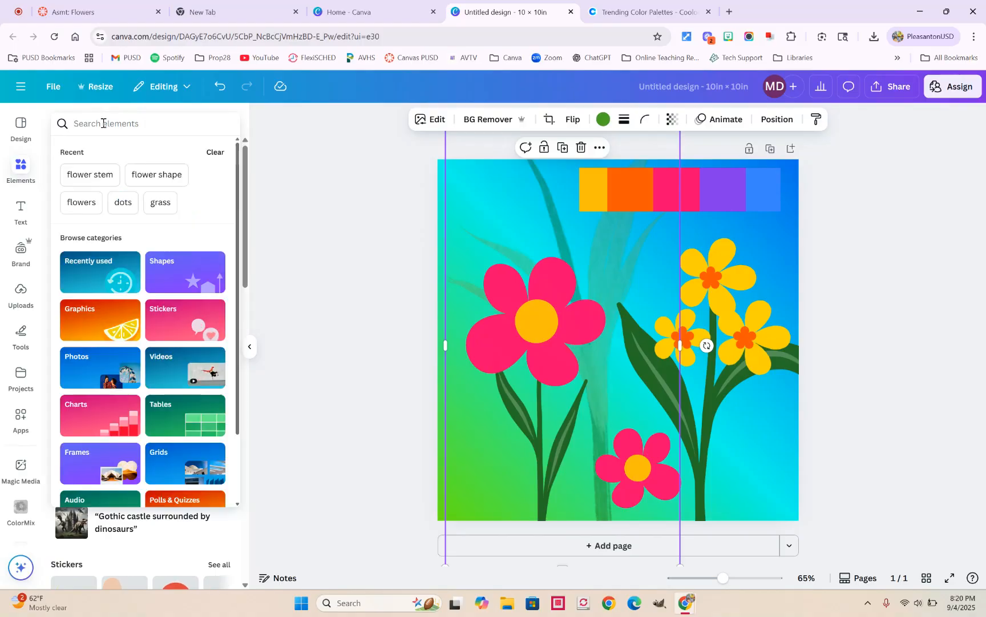
type("dots")
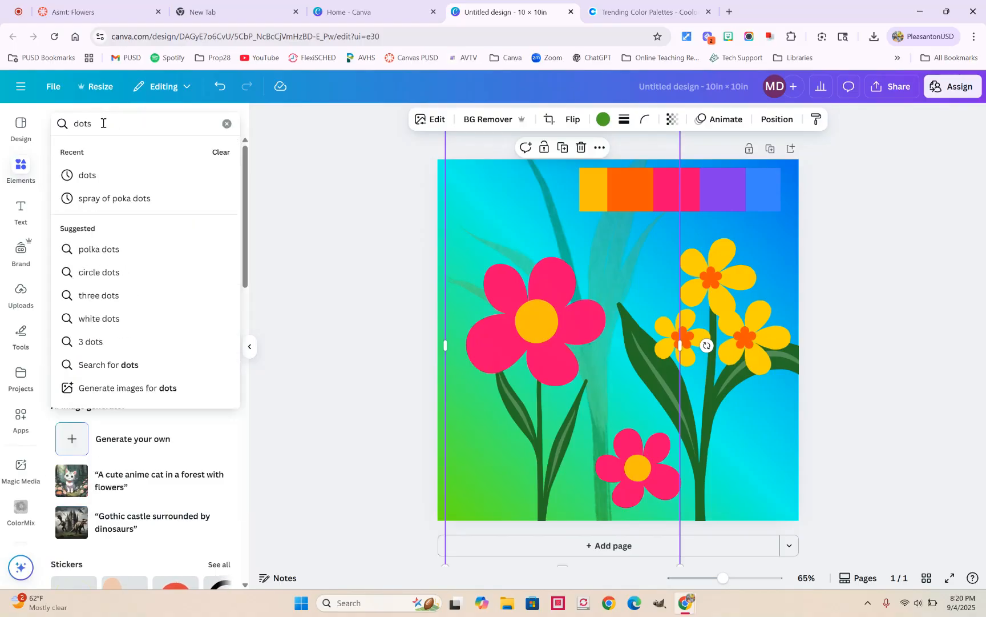
left_click(88, 199)
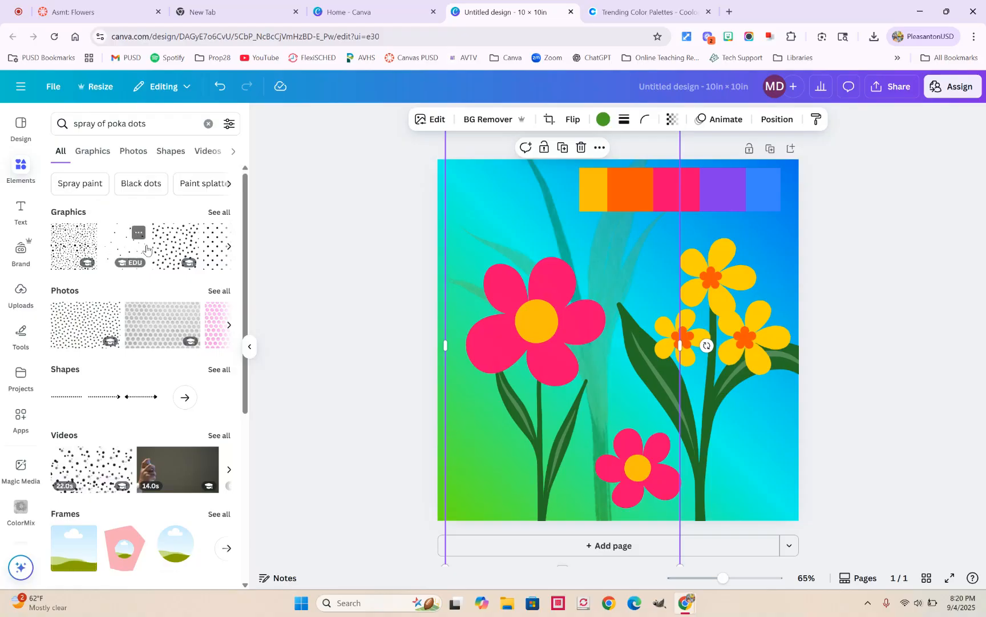
left_click(220, 215)
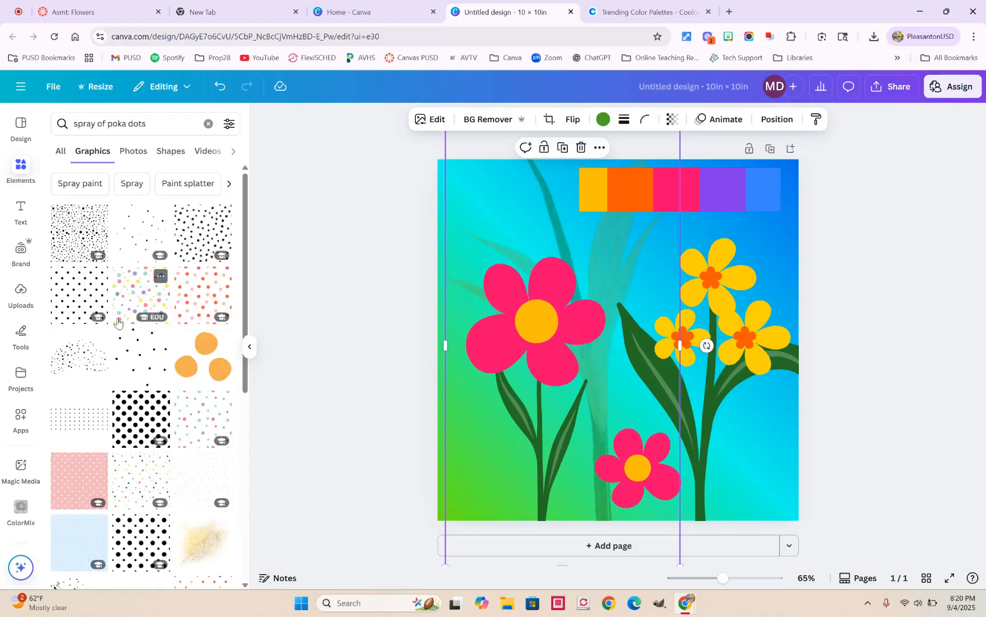
Add the black arched dot spray, enlarge it, and place it across the page's lower left over the stems.
left_click(81, 359)
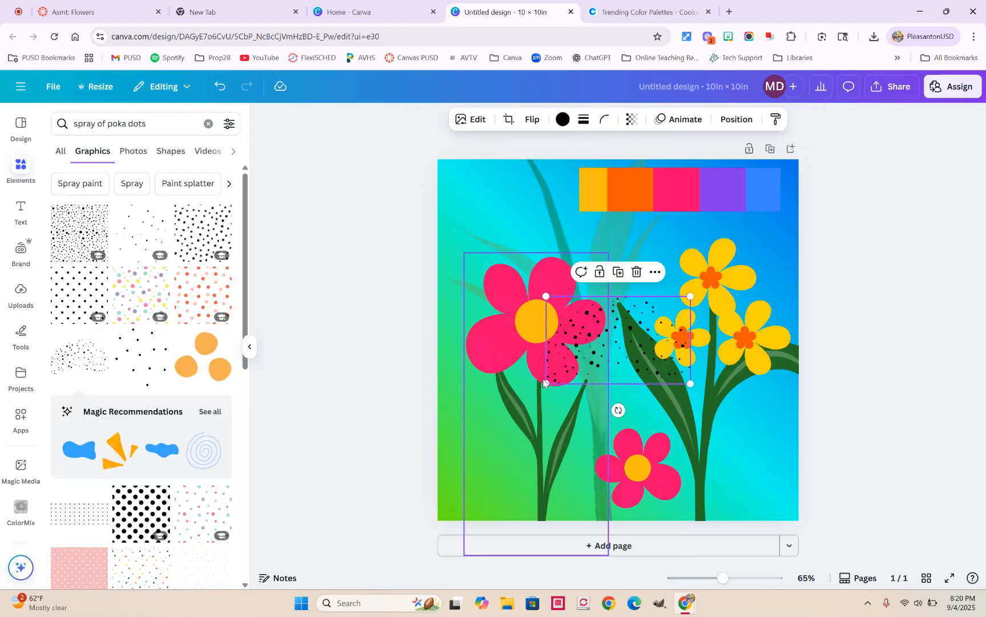
mouse_move(546, 382)
left_mouse_down()
mouse_move(456, 466)
mouse_move(450, 442)
left_mouse_up()
mouse_move(623, 390)
left_mouse_down()
mouse_move(624, 418)
mouse_move(637, 418)
left_mouse_up()
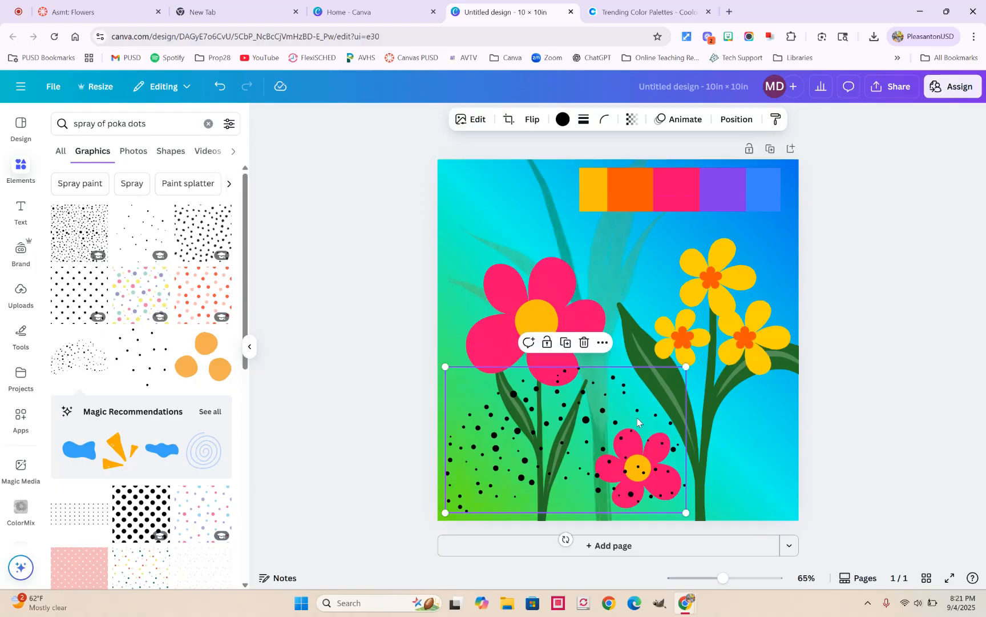
Recolour the dot spray with the palette's golden yellow and set its transparency to 62.
left_click(562, 120)
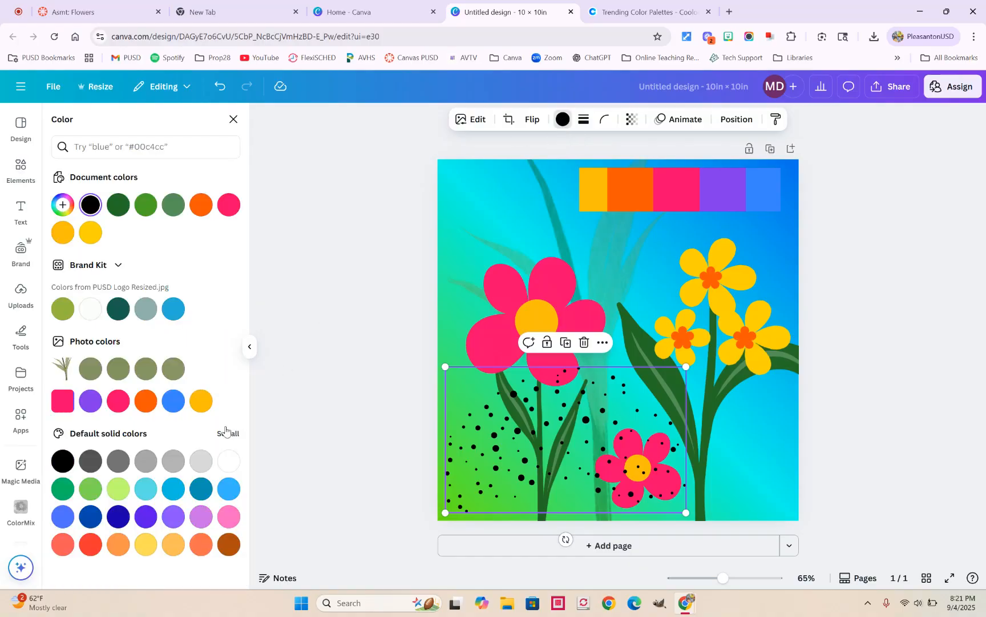
left_click(201, 401)
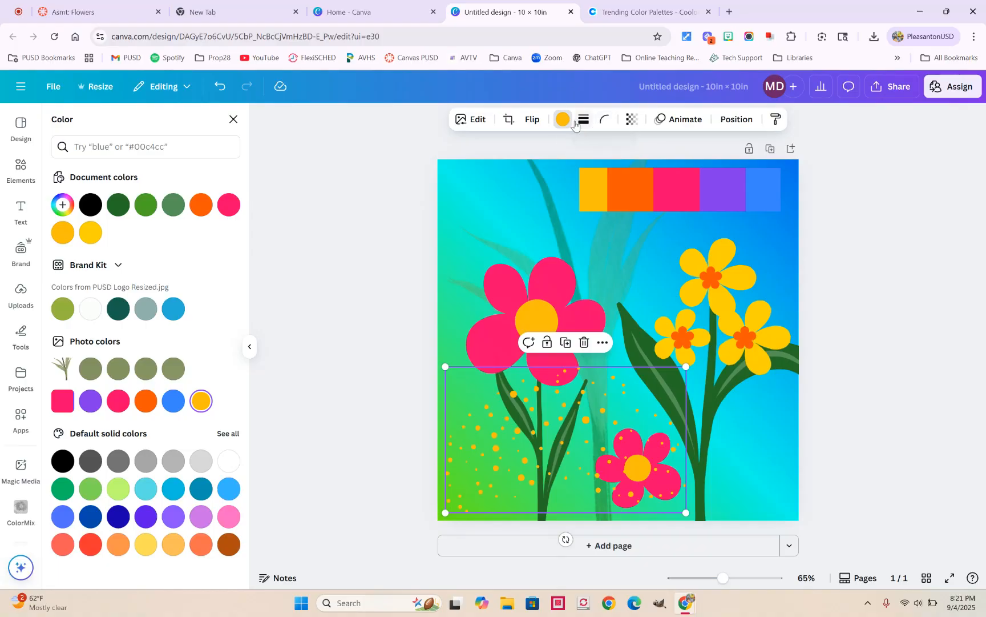
left_click(630, 120)
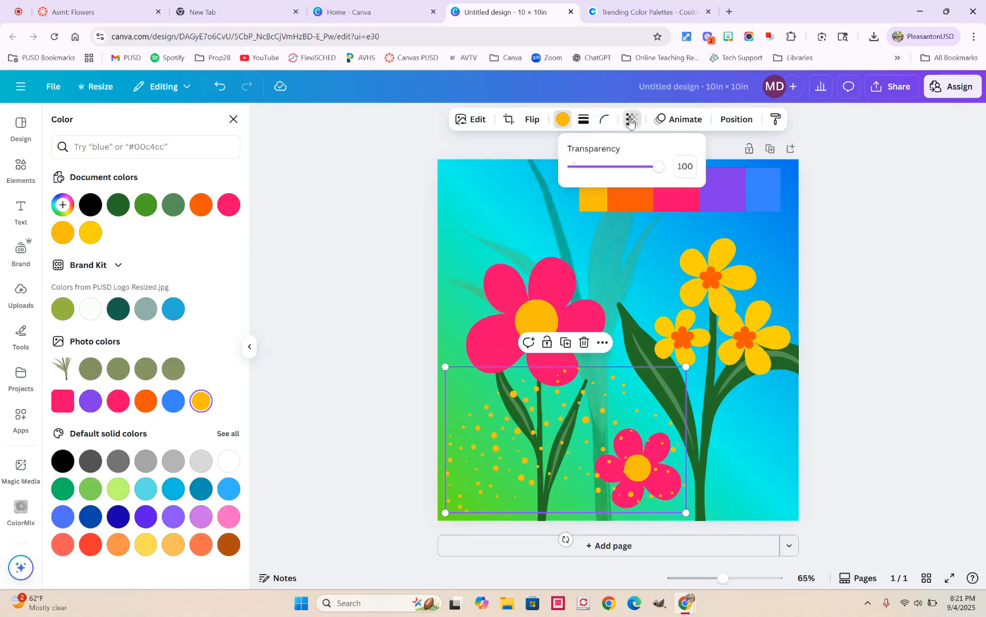
left_click(627, 167)
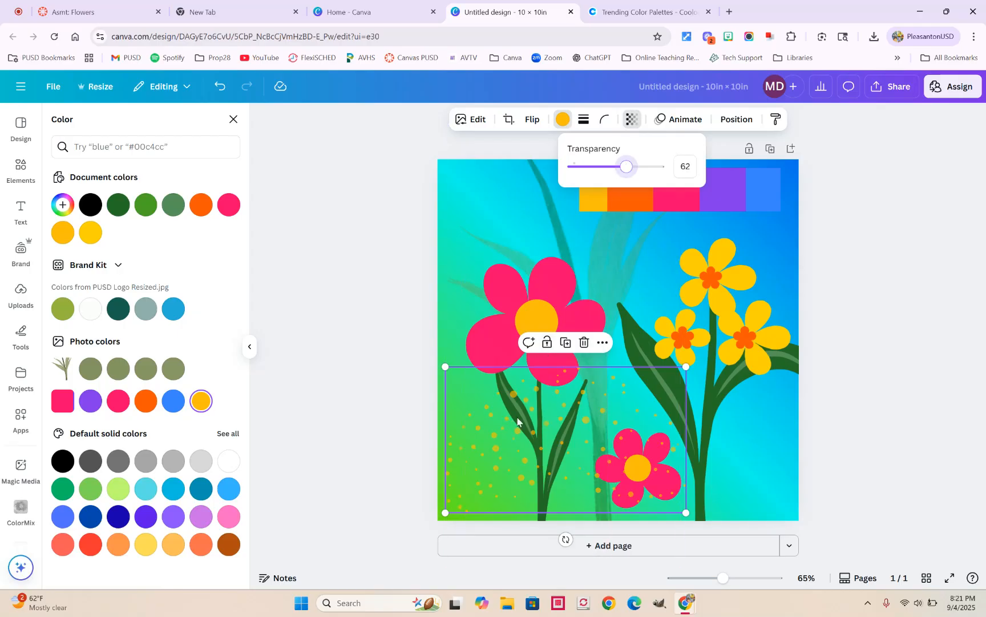
Duplicate the yellow dot spray, move the copy to the page's lower right, and recolour it white.
left_click(565, 343)
left_click_drag(555, 459, 672, 434)
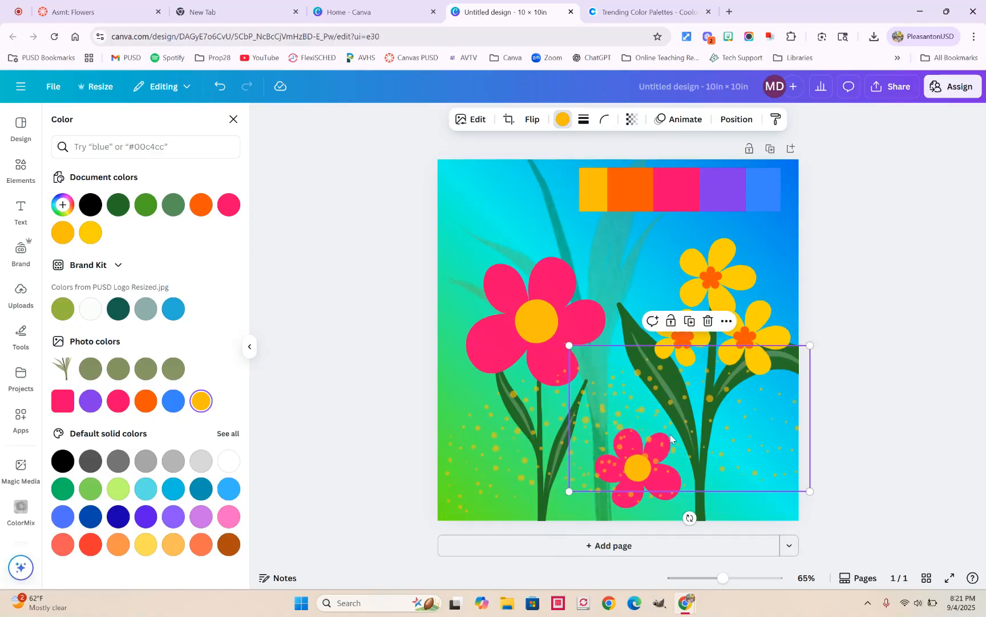
left_click(563, 118)
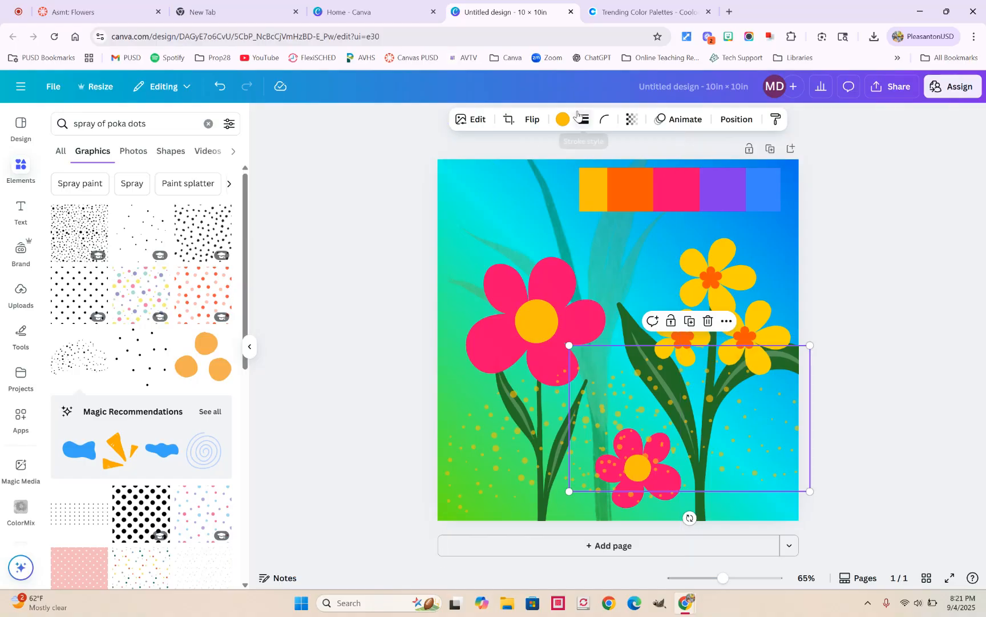
left_click(563, 120)
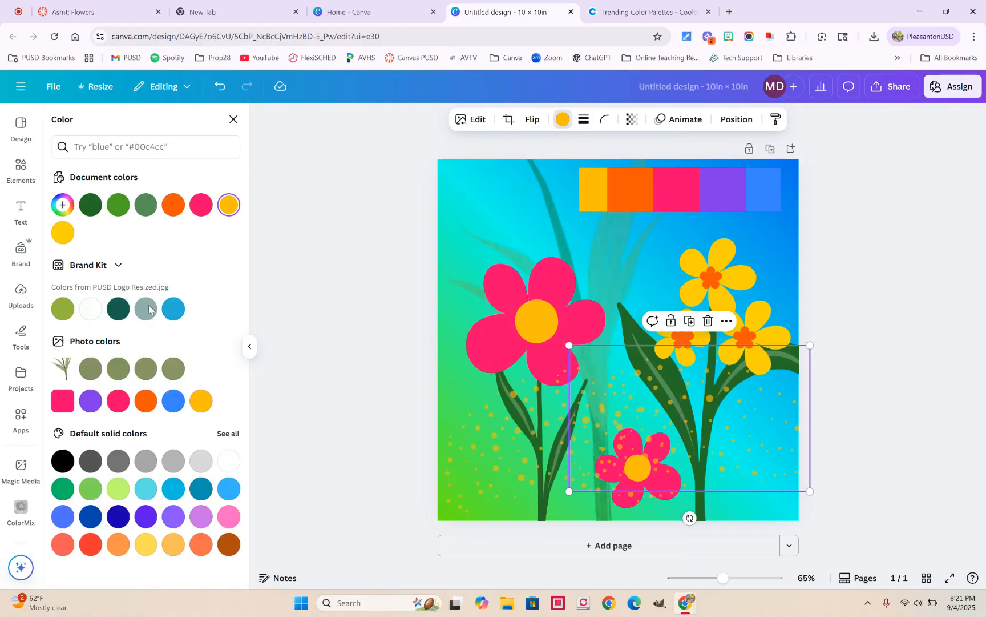
left_click(228, 461)
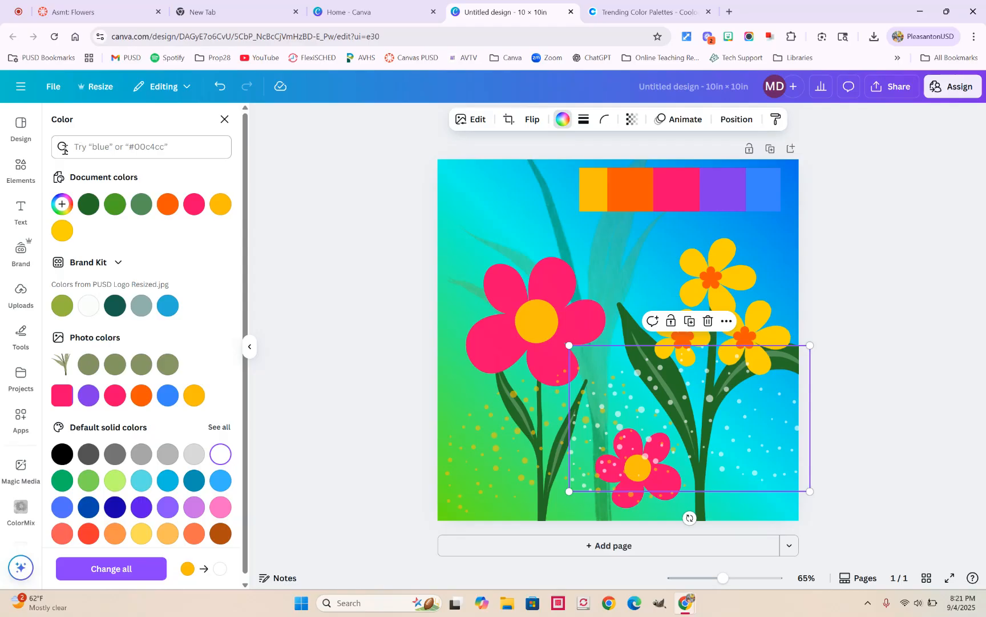
Search the elements for "bug" and limit the results to graphics.
left_click(21, 165)
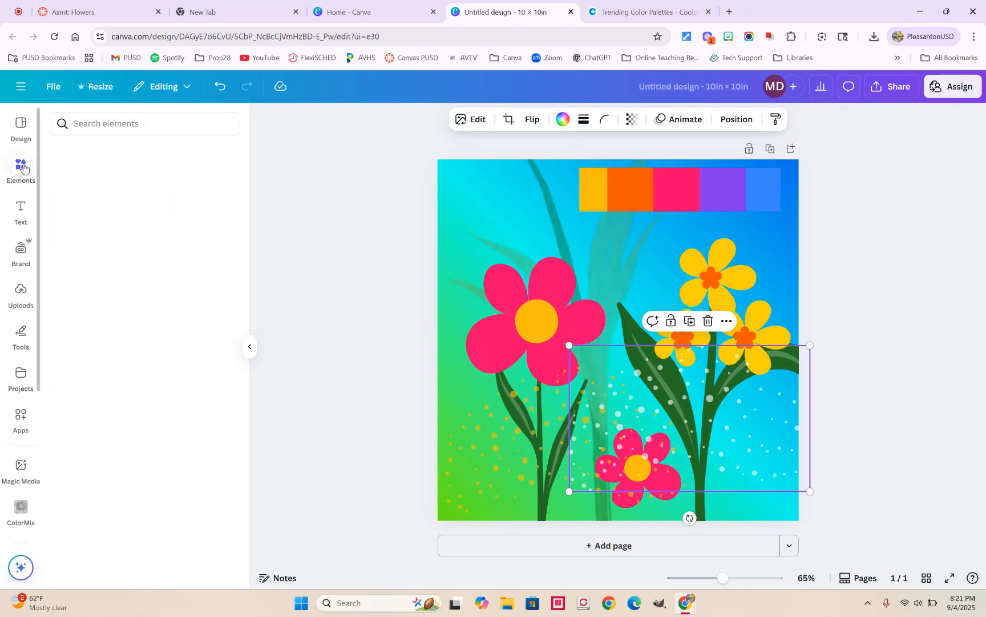
left_click(80, 122)
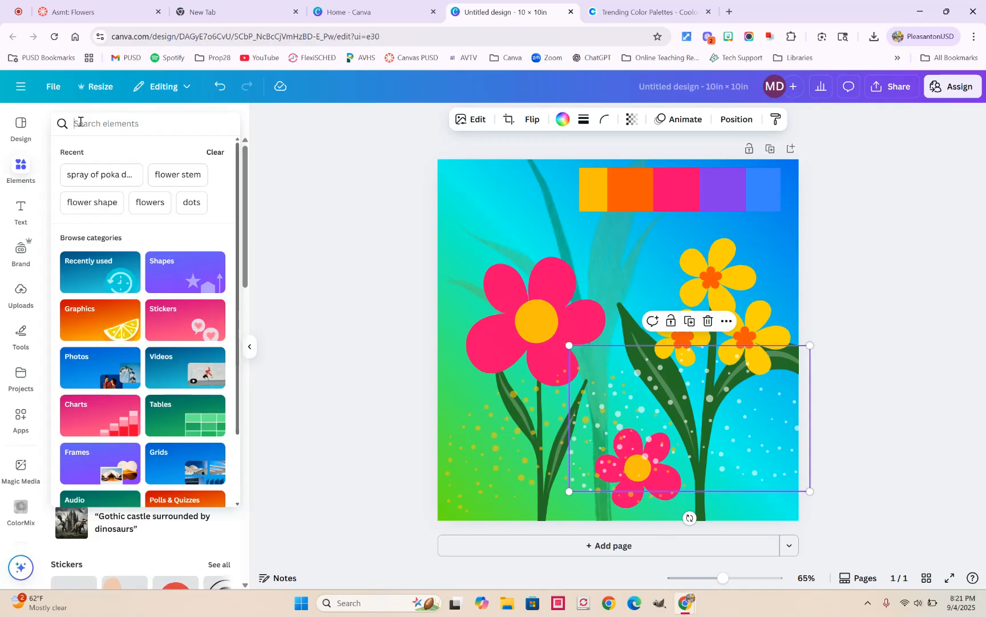
type("bug")
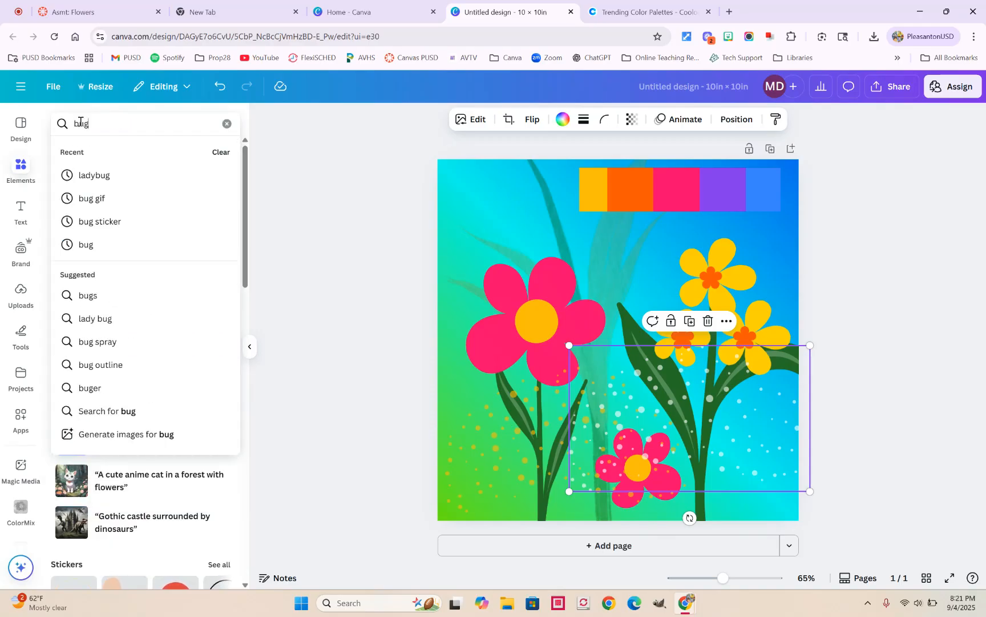
key("Return")
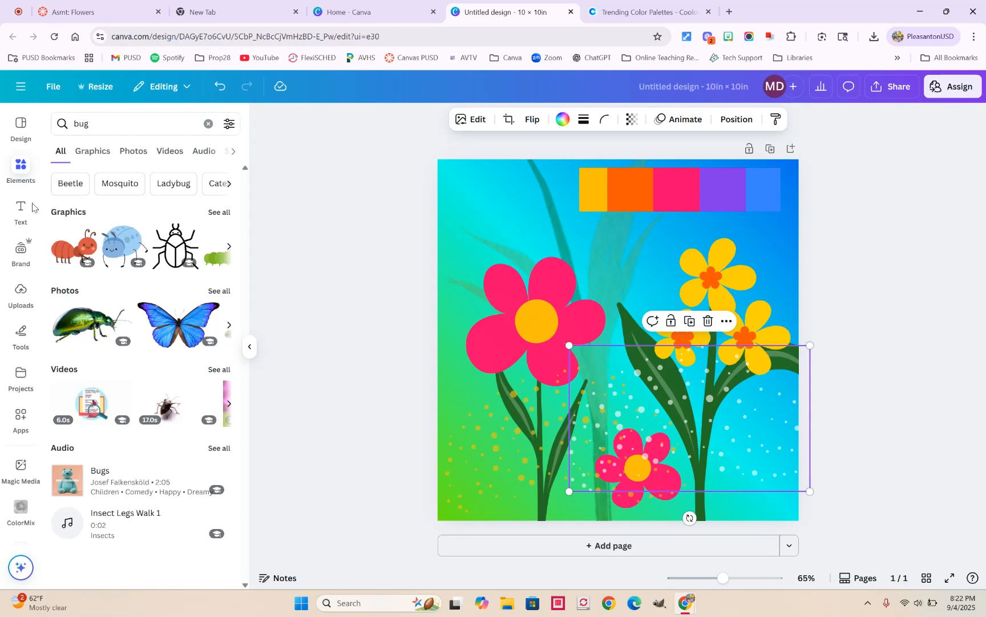
left_click(218, 212)
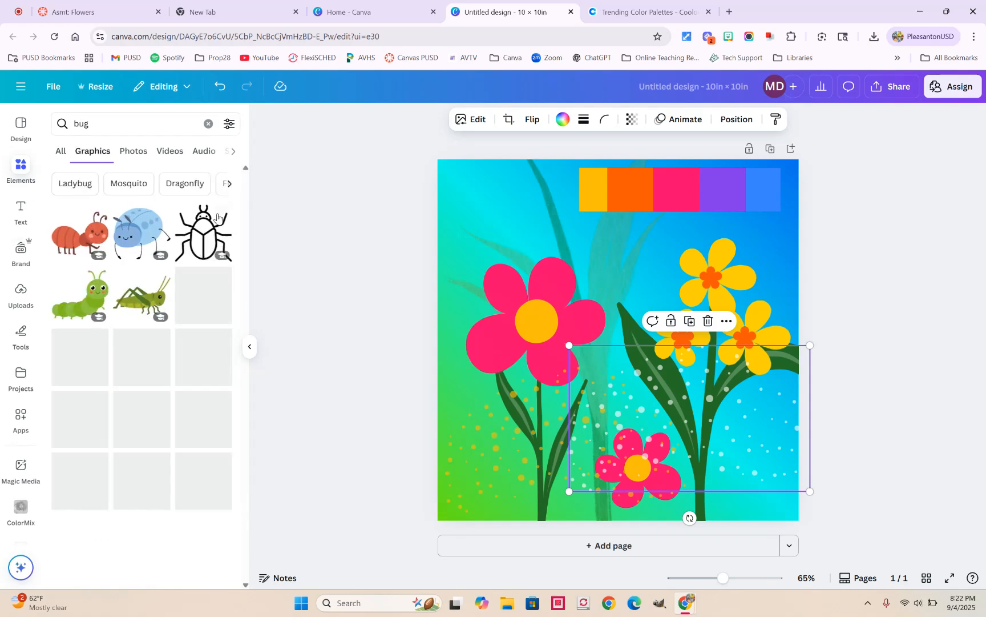
Add the smiling green caterpillar, shrink and tilt it, and place it on the large pink flower's lower-left petal.
left_click(93, 303)
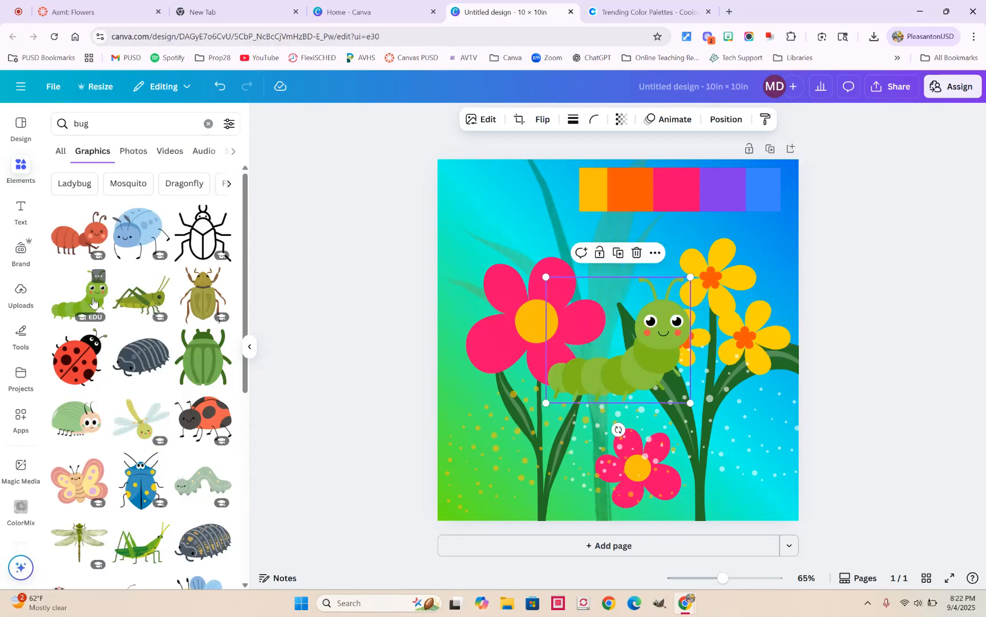
left_click_drag(710, 260, 516, 321)
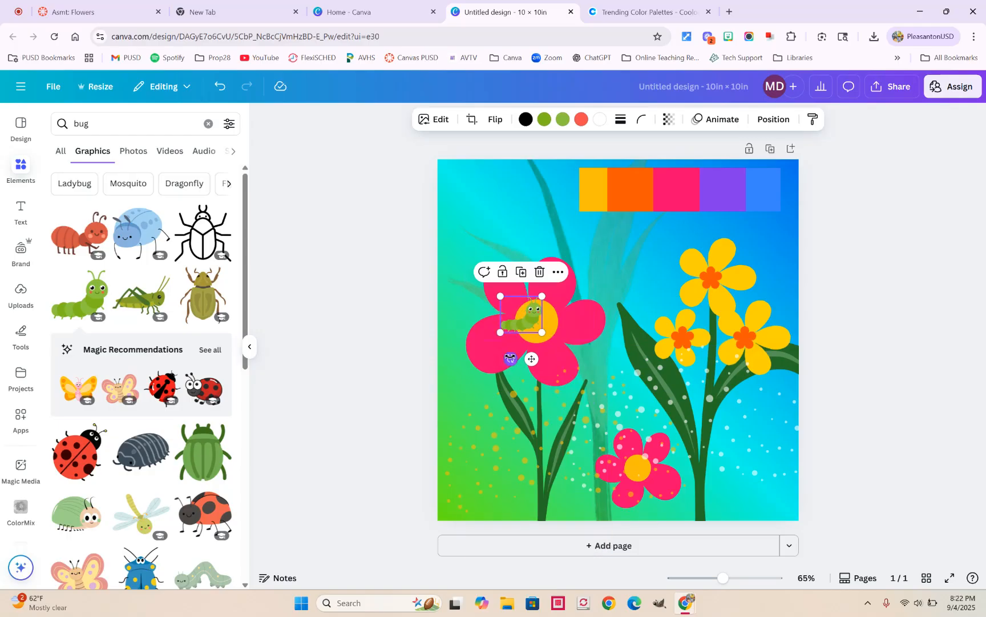
left_click_drag(510, 359, 531, 358)
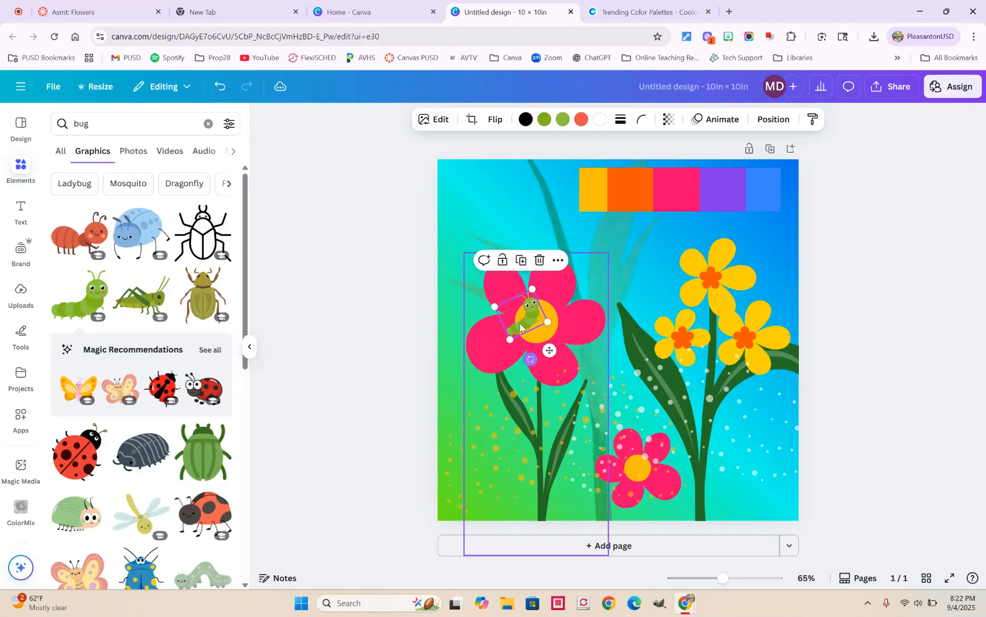
mouse_move(525, 321)
left_mouse_down()
mouse_move(515, 293)
mouse_move(516, 332)
left_mouse_up()
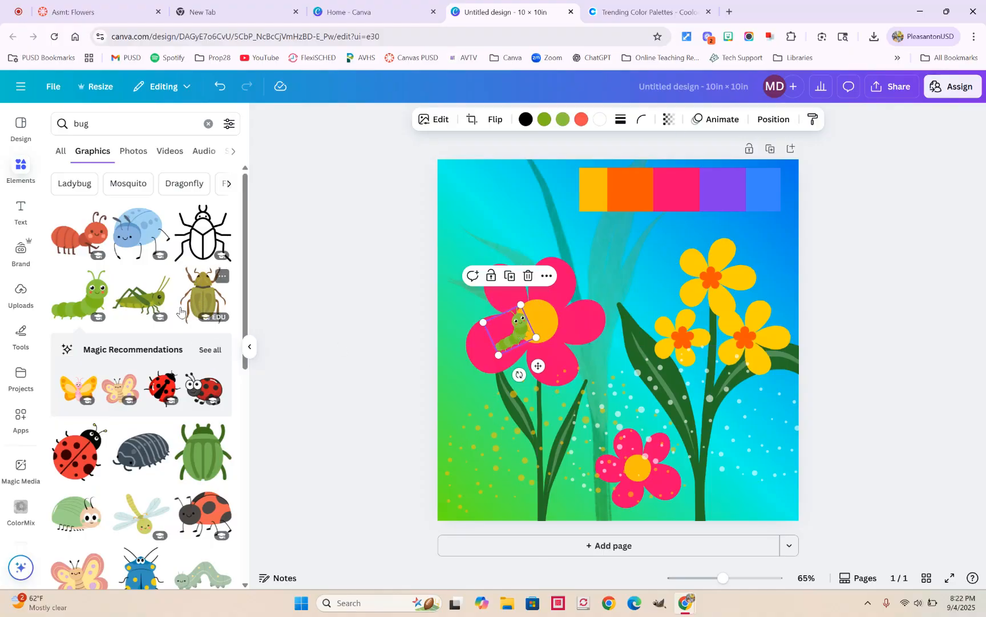
Add the smiling dragonfly graphic, flip it horizontally, shrink it, and perch it on the highest yellow flower.
scroll(188, 331, "down", 3)
scroll(180, 311, "down", 1)
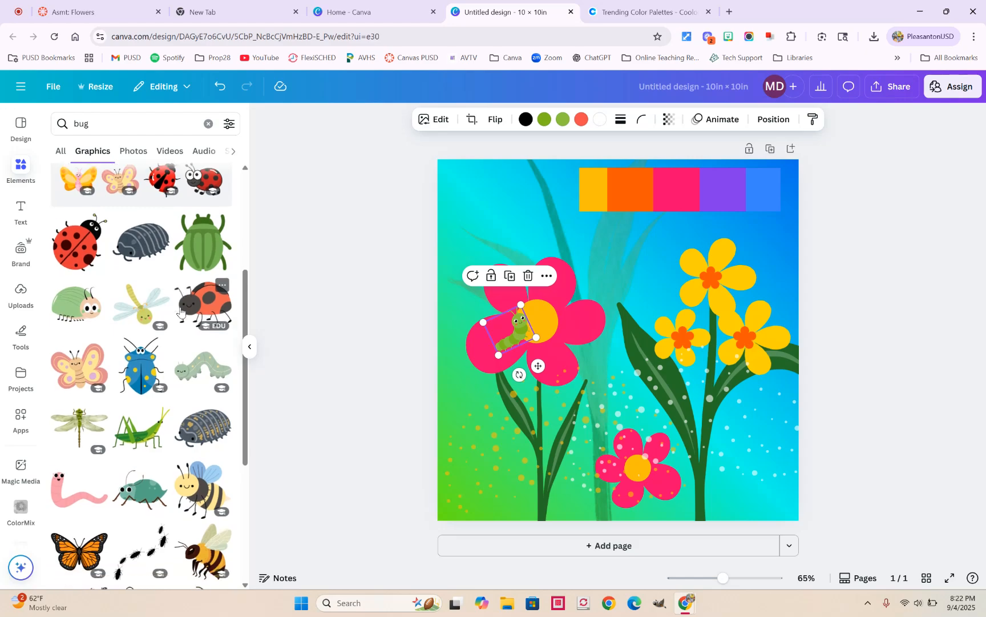
left_click(140, 299)
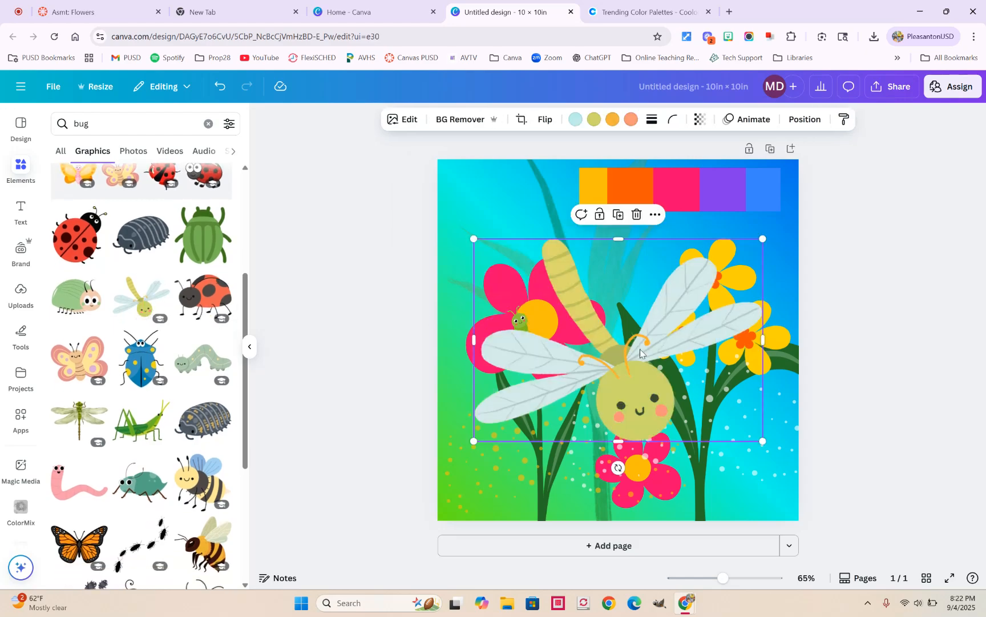
left_click_drag(614, 347, 690, 219)
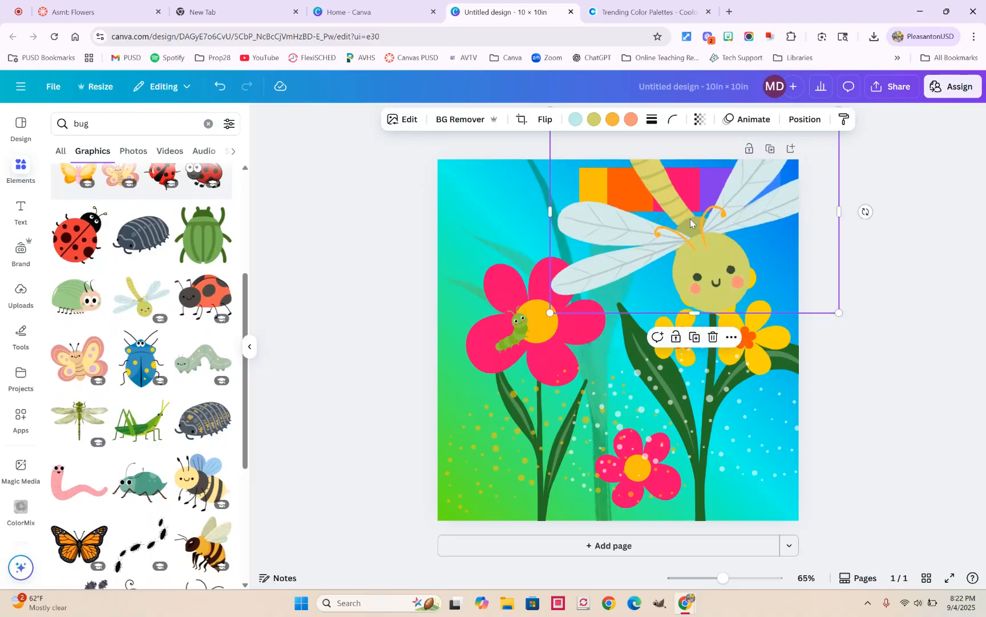
left_click(546, 119)
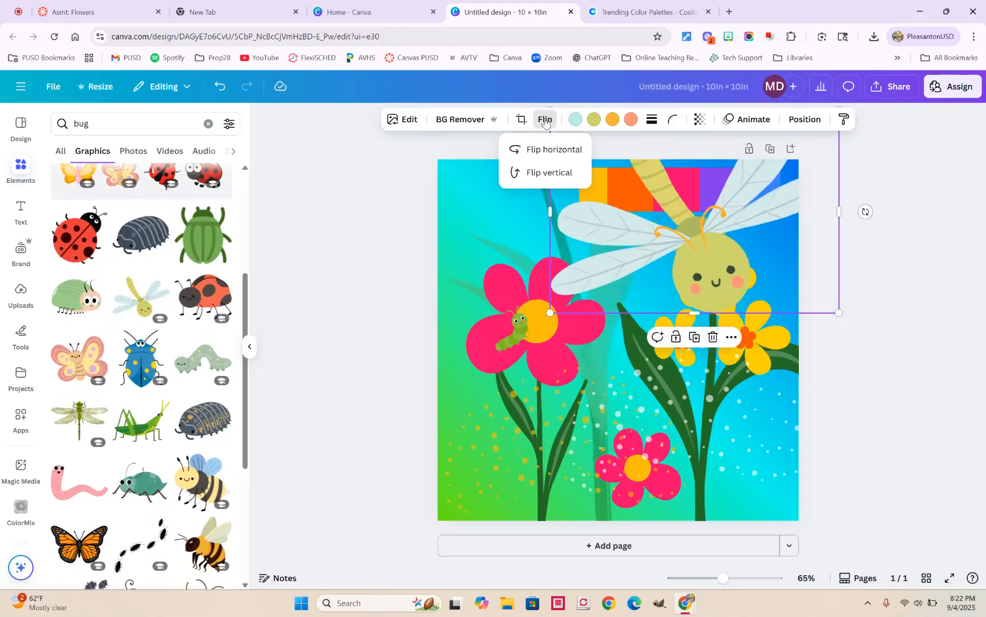
left_click(547, 149)
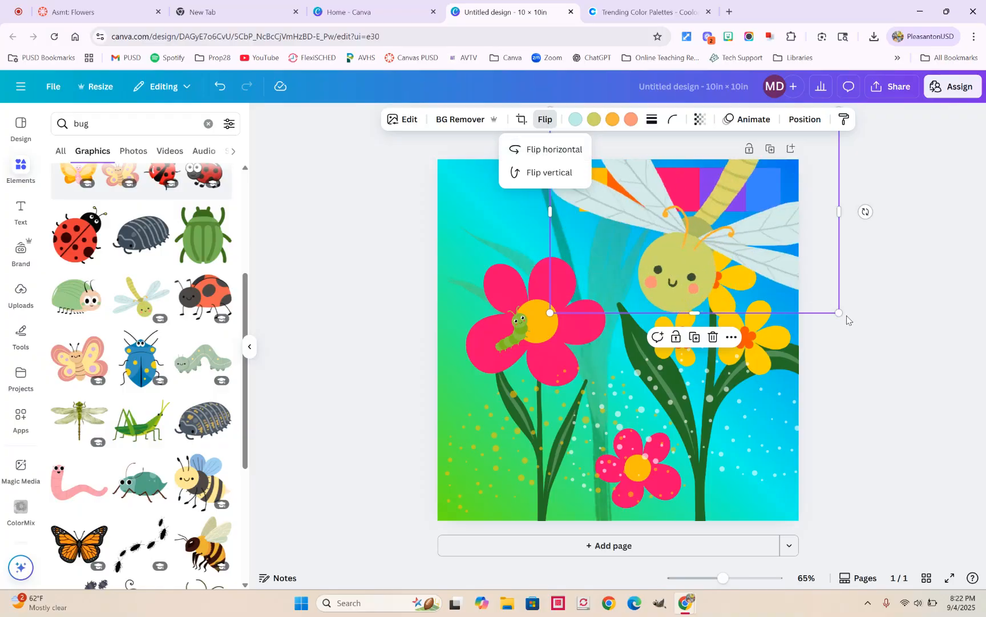
left_click_drag(840, 313, 680, 202)
left_click_drag(636, 173, 711, 238)
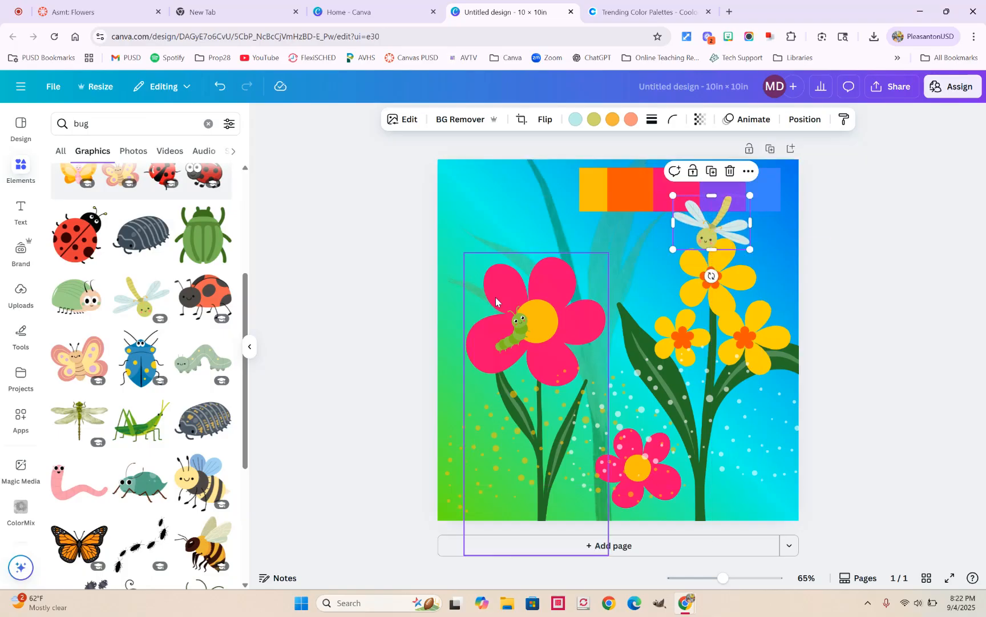
Search the graphics for "vine", add the dense leafy hanging vine, and hang it from the page's upper-right corner.
left_click(100, 124)
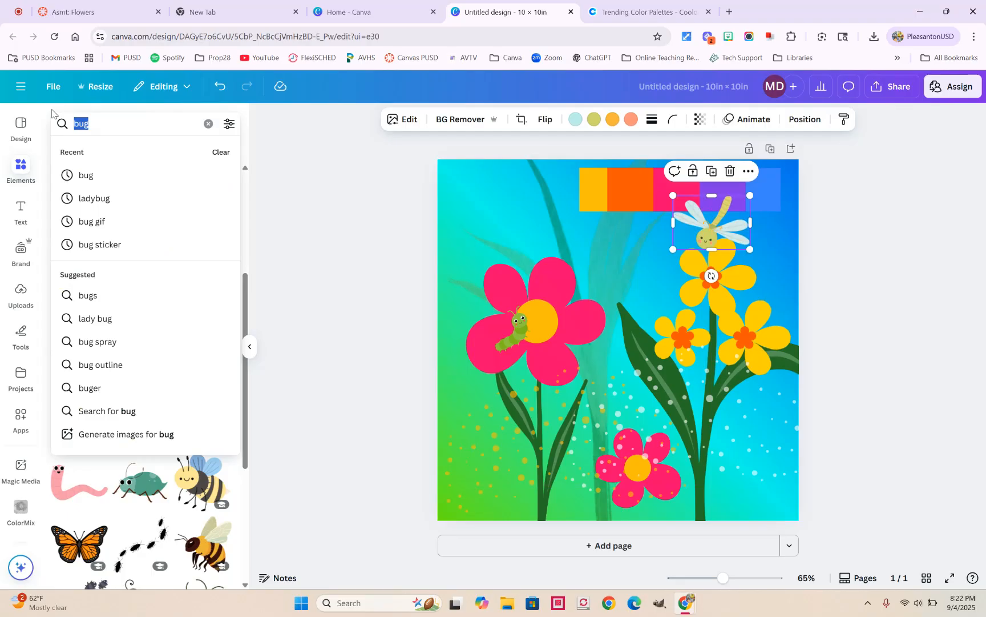
type("ine")
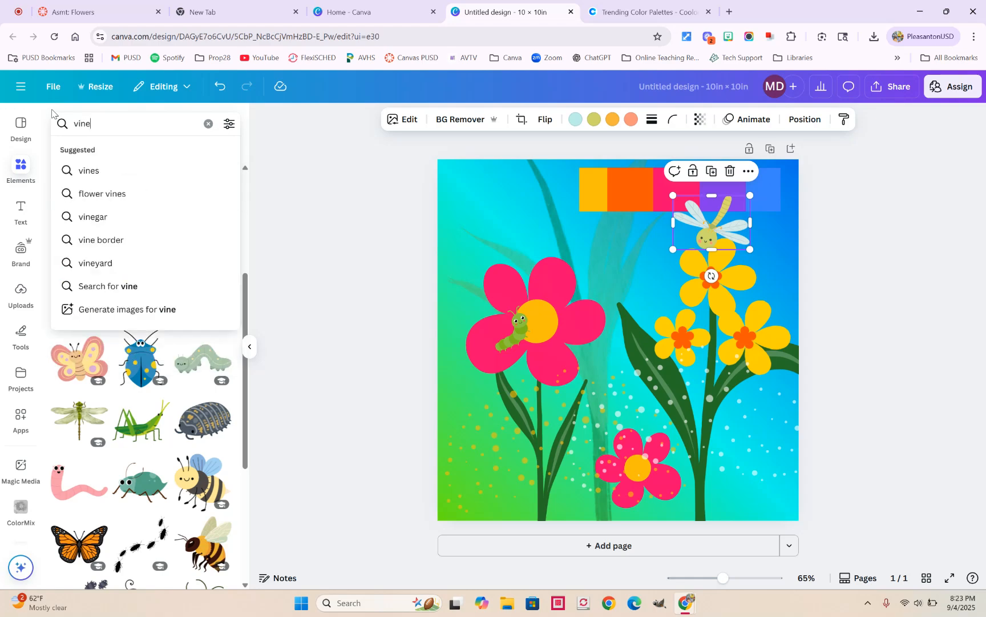
key("Return")
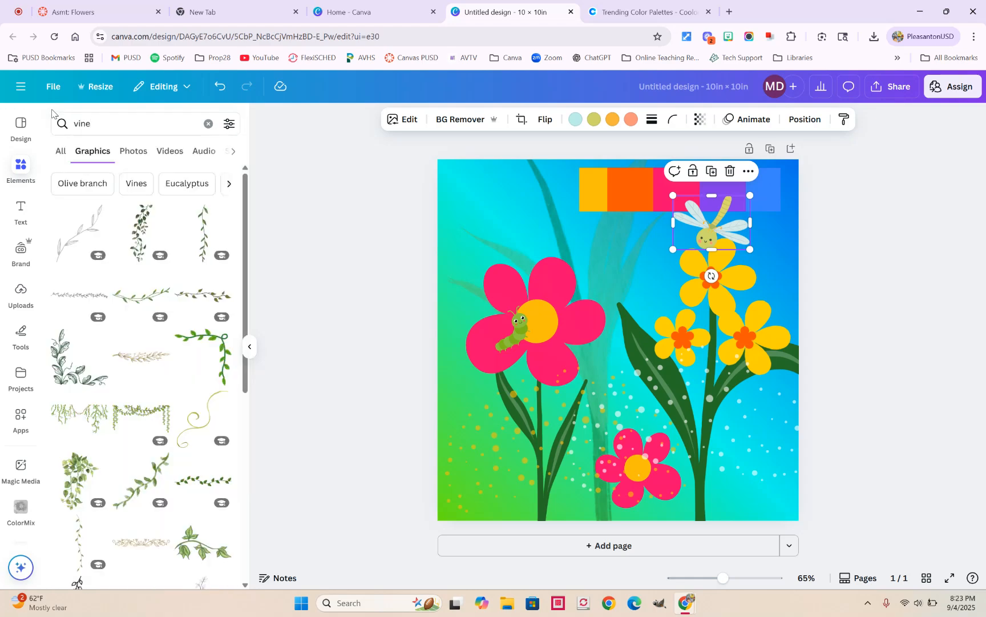
left_click(140, 229)
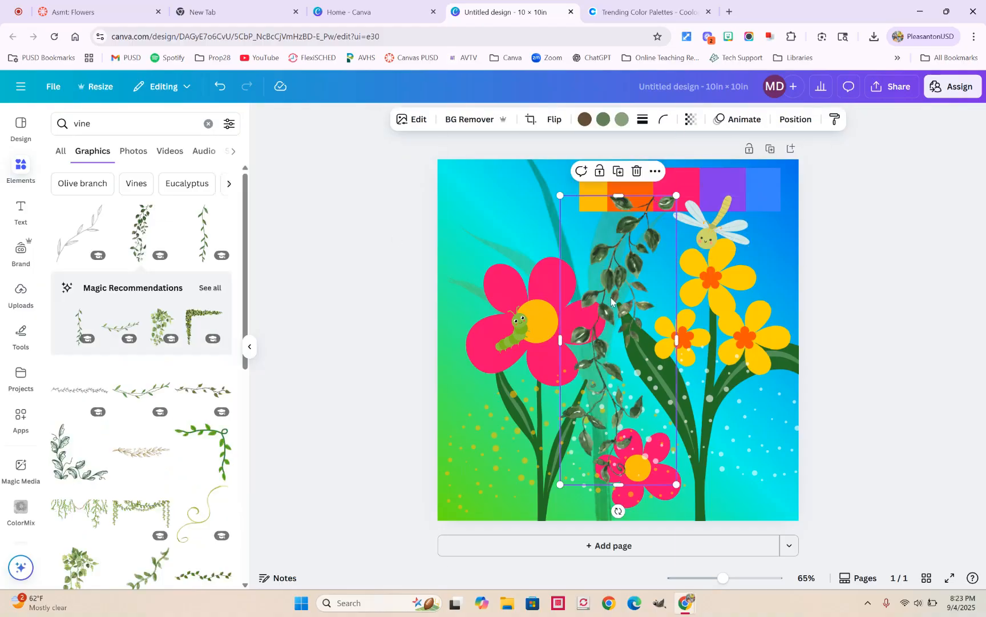
left_click_drag(604, 284, 761, 111)
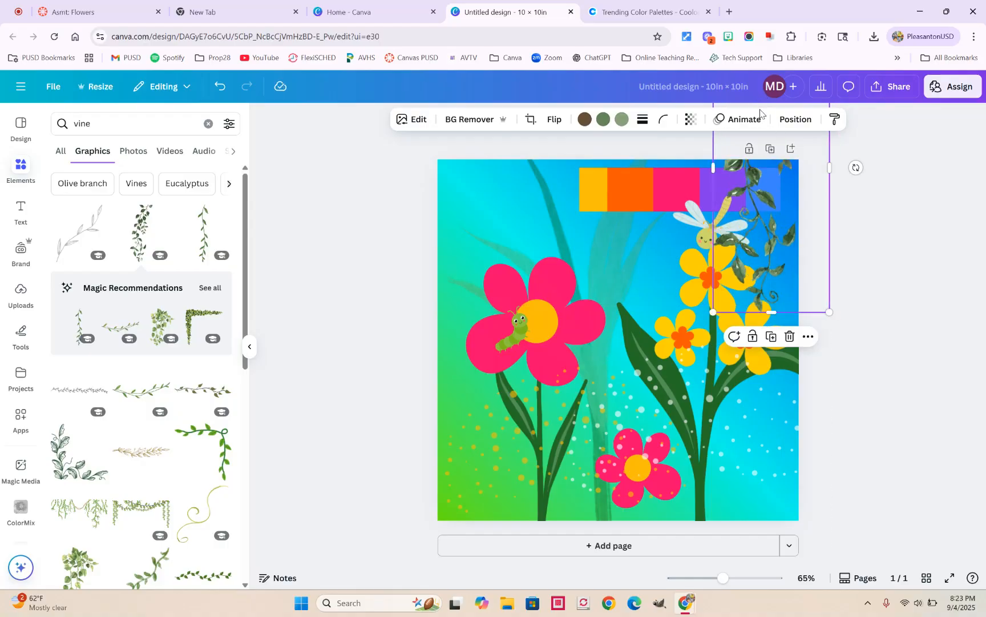
Send the upper-right vine to the back of the design and make it semi-transparent.
left_click(794, 121)
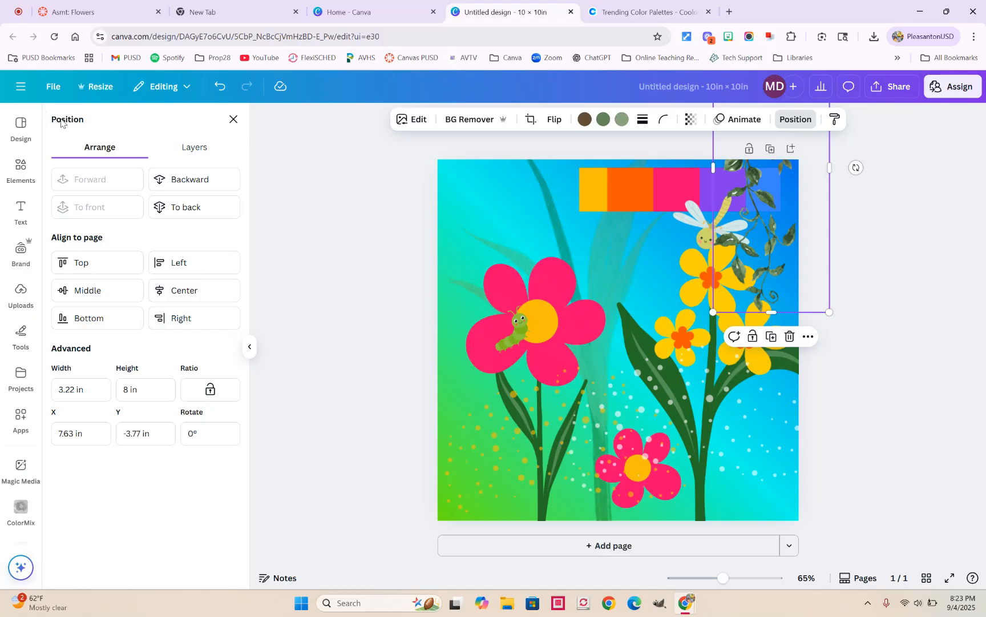
left_click(194, 211)
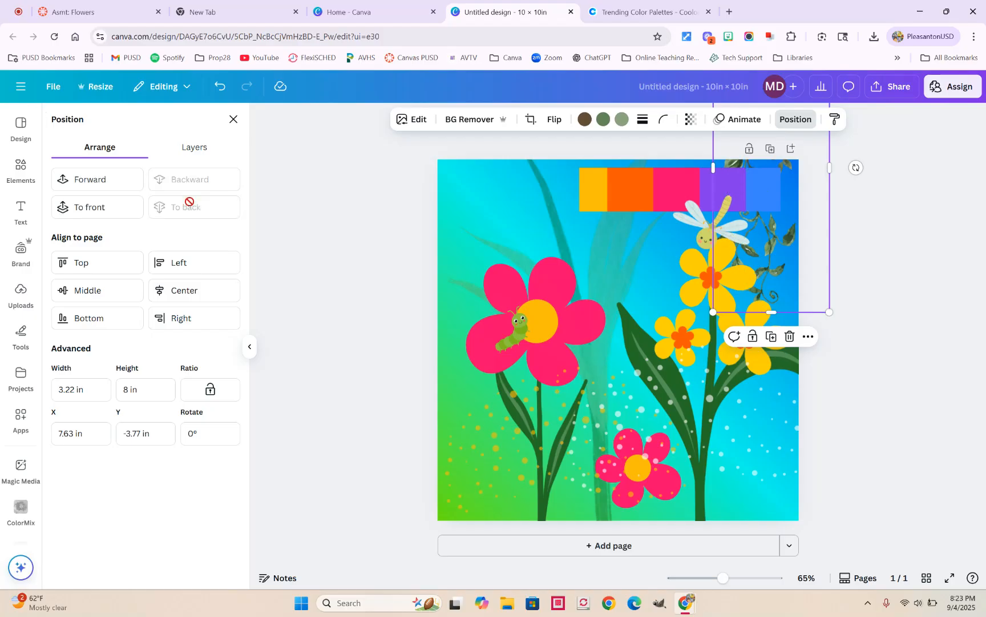
left_click(690, 119)
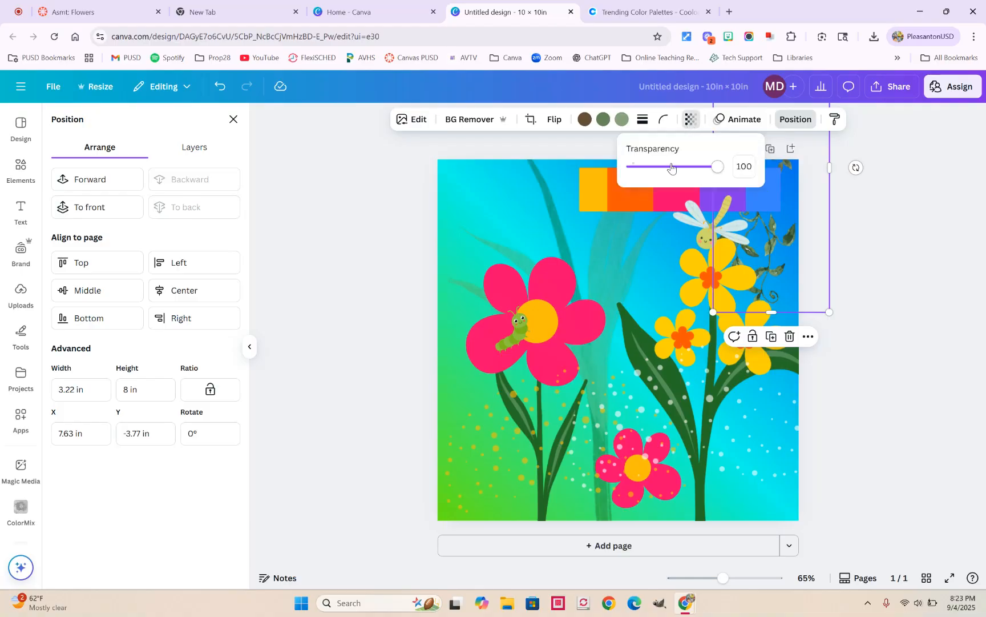
left_click_drag(671, 166, 674, 168)
left_click(805, 208)
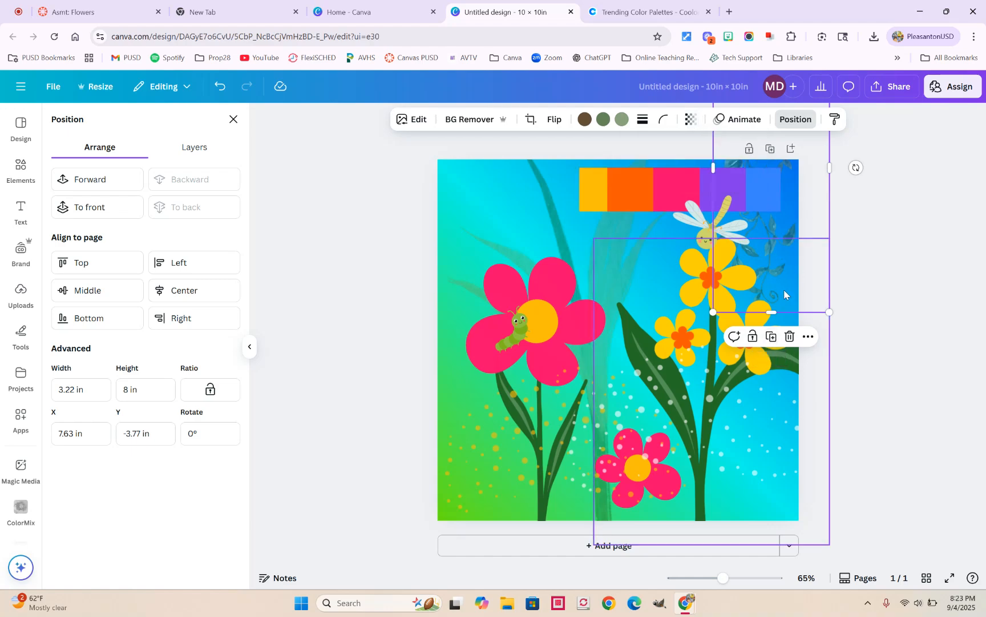
Duplicate the translucent vine, move the copy toward the page's centre, and enlarge it to about 3.73 × 9.27 in.
left_click(772, 338)
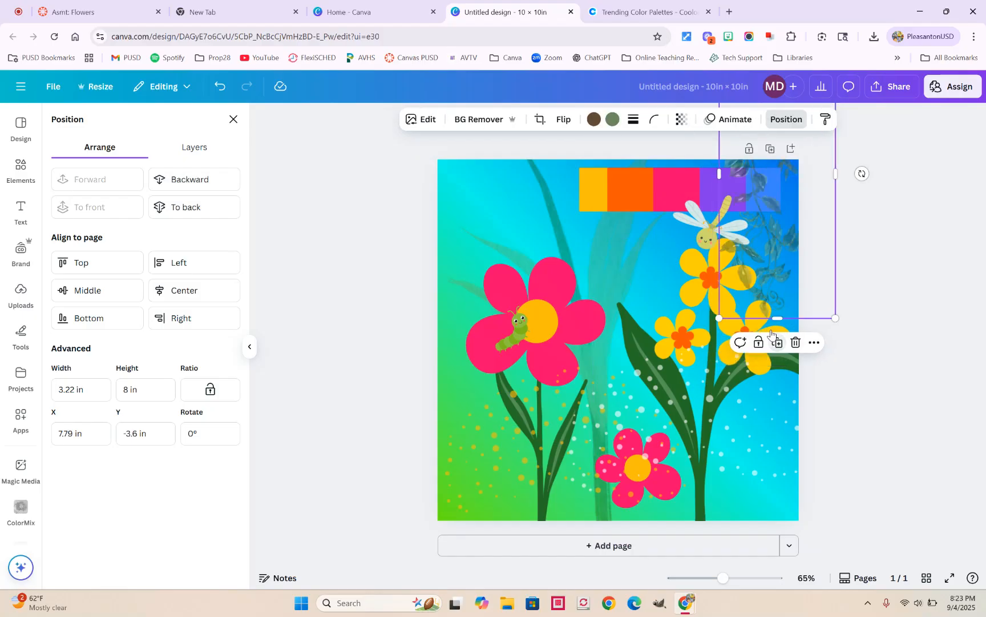
left_click_drag(738, 234, 661, 326)
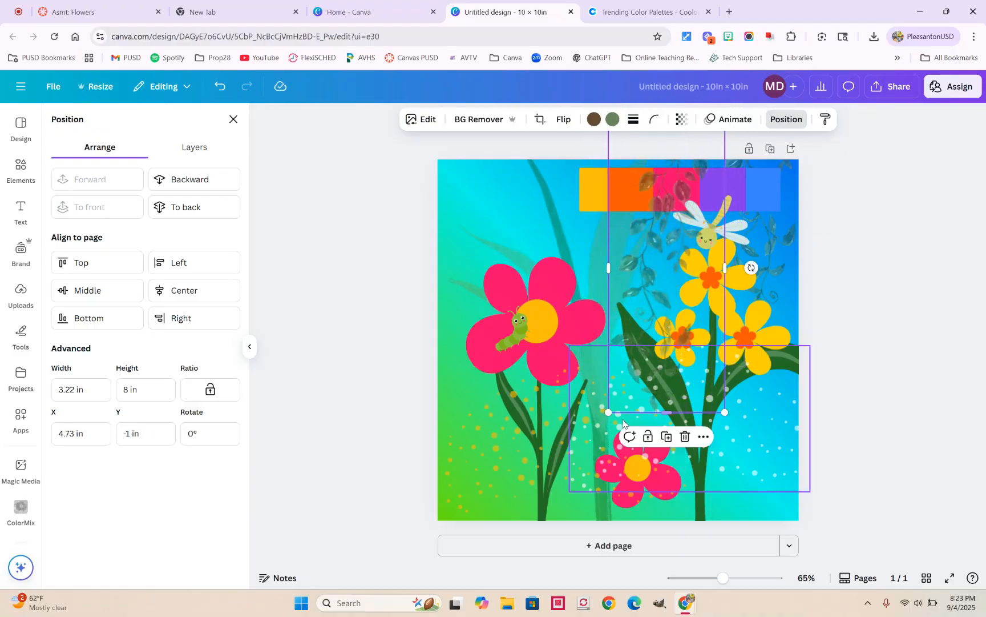
left_click_drag(608, 410, 549, 439)
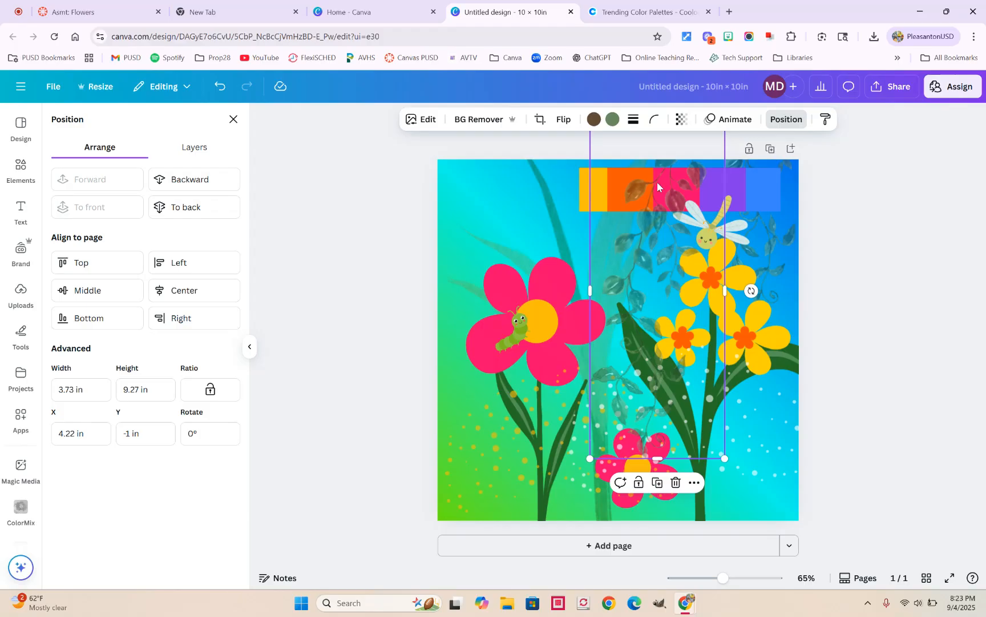
Flip the enlarged vine copy horizontally and move it so it hangs from the page's upper-left corner.
left_click(564, 121)
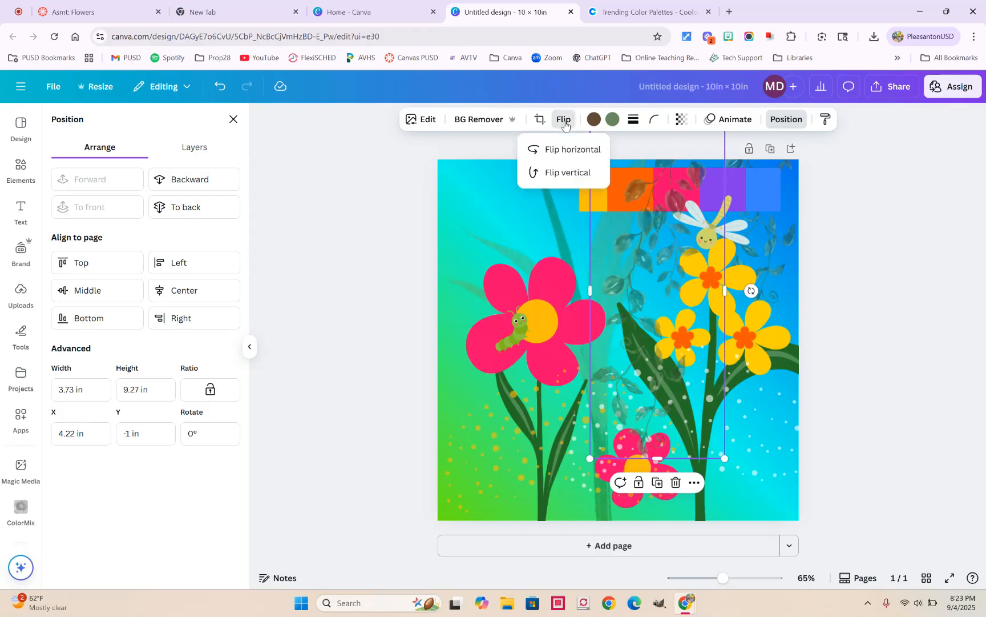
left_click(565, 150)
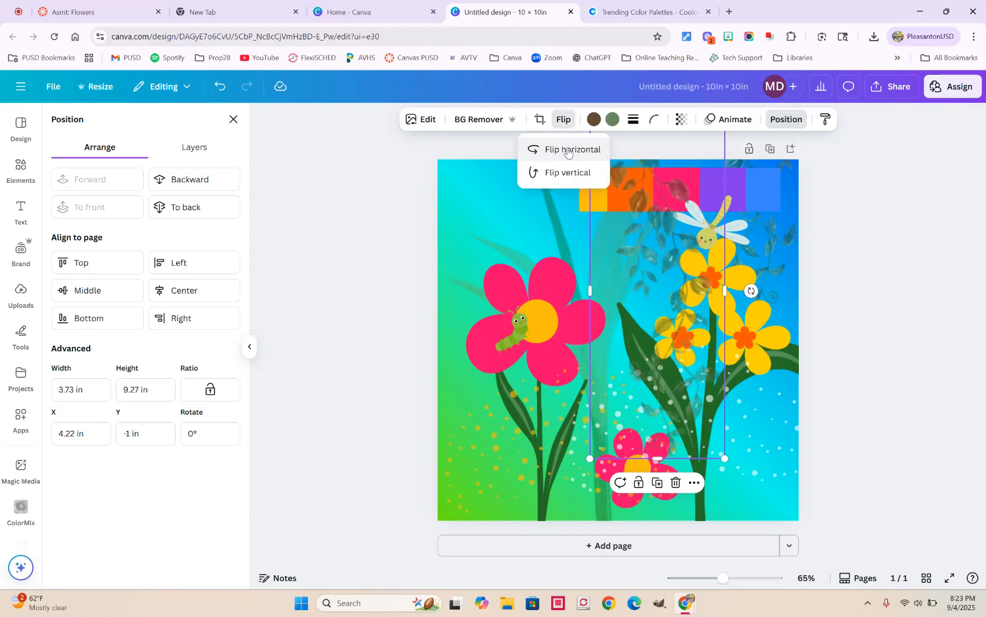
left_click_drag(666, 228, 488, 240)
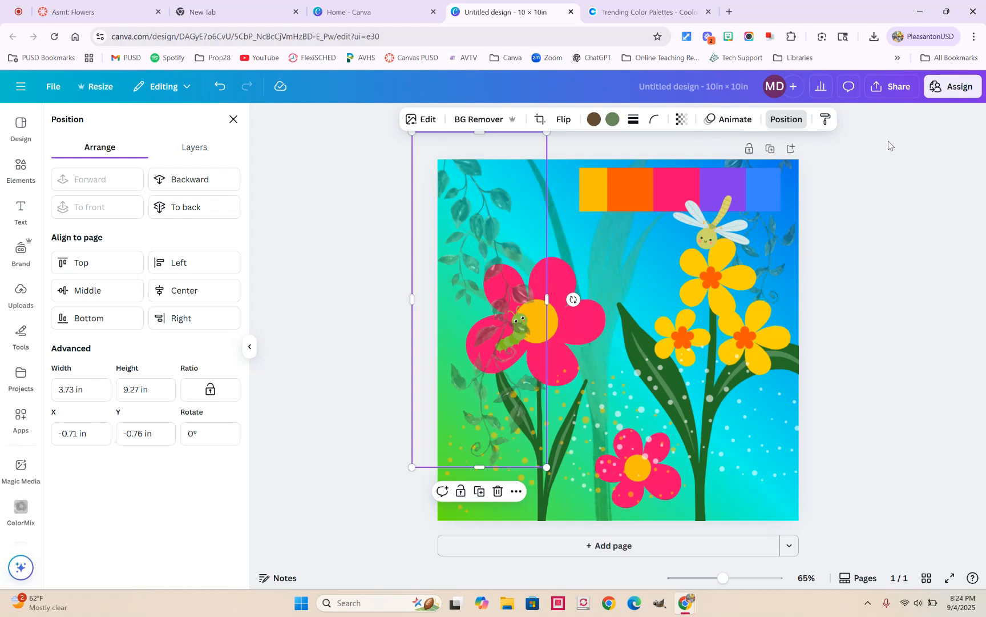
Send the upper-left vine to the back, behind the large pink flower, and deselect it.
left_click(775, 120)
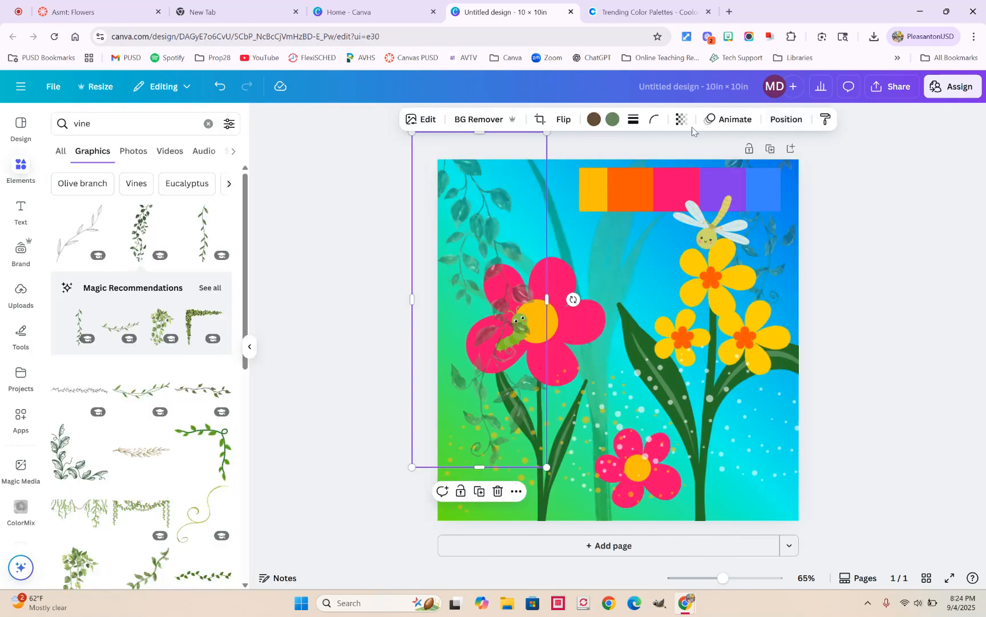
left_click(786, 120)
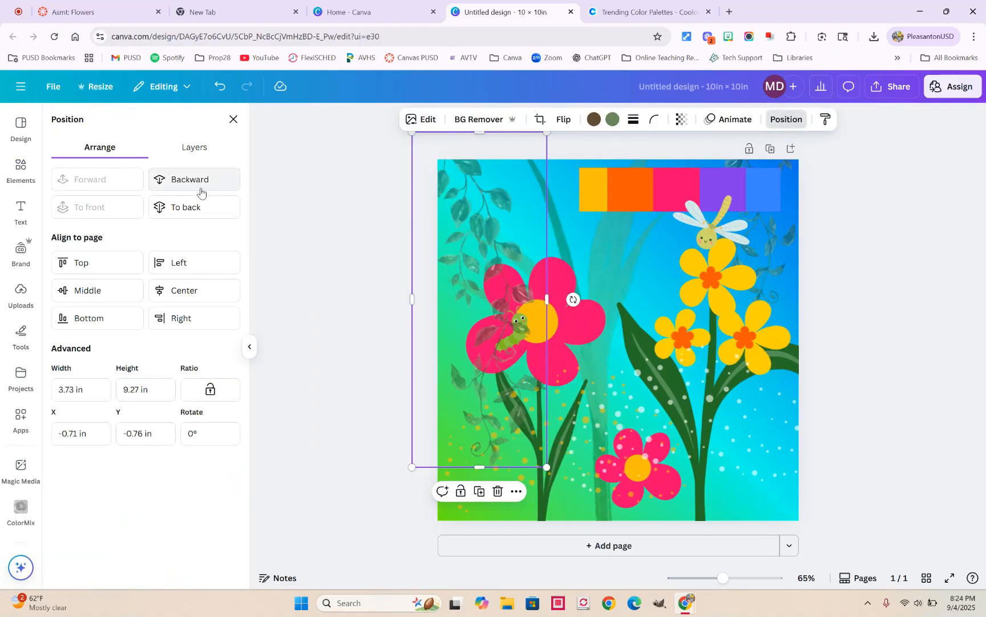
left_click(196, 209)
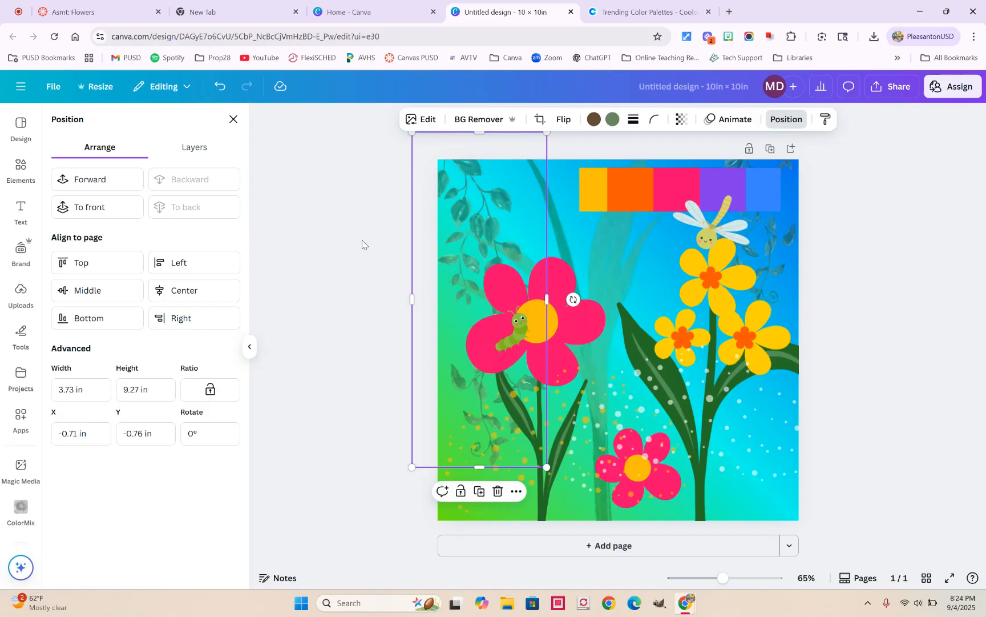
left_click(485, 233)
left_click(869, 294)
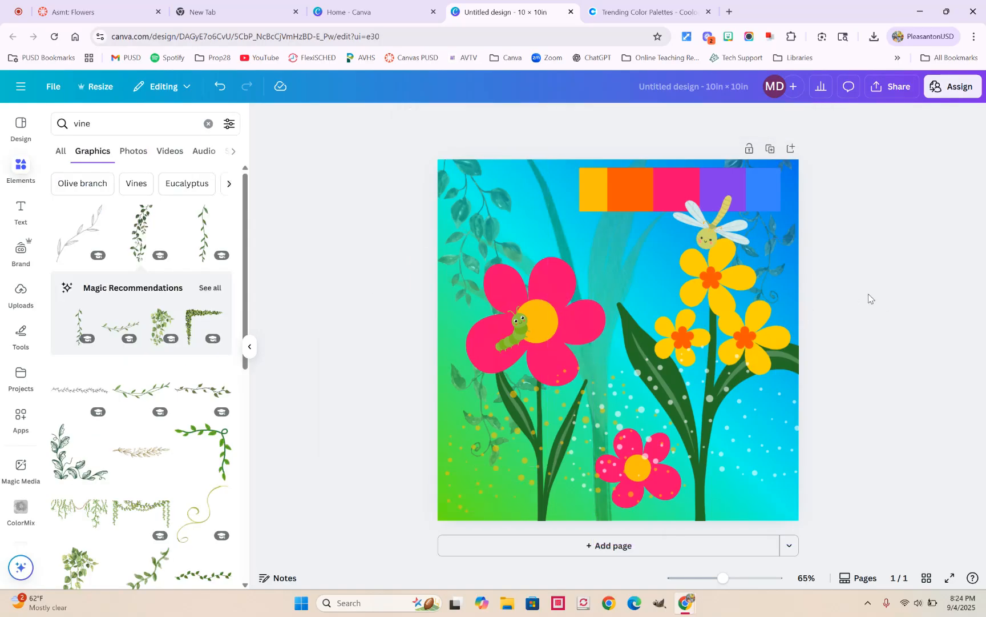
Delete the colour palette strip from the upper part of the page.
left_click(645, 195)
key("Delete")
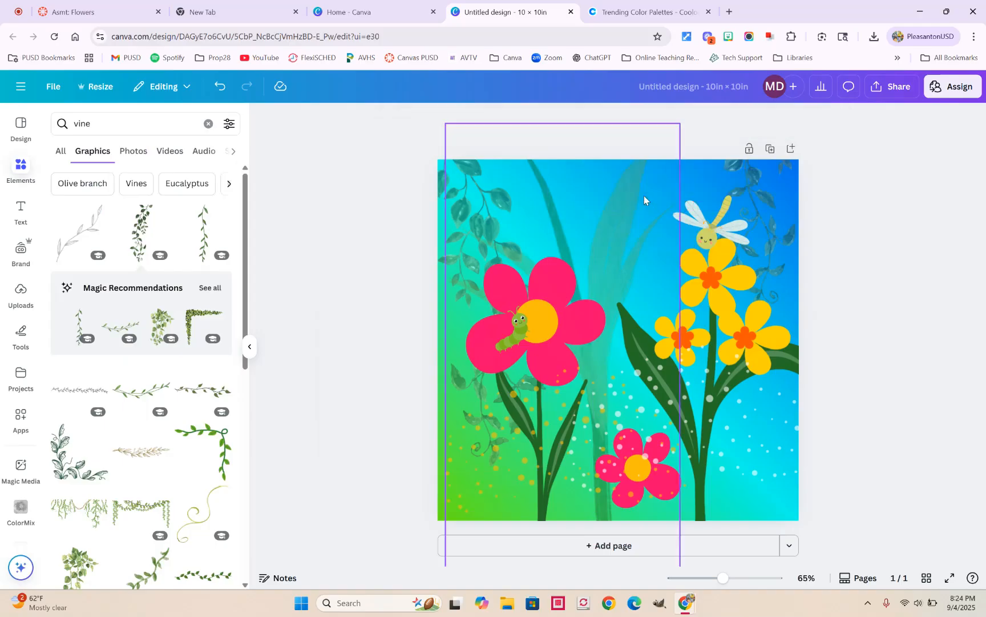